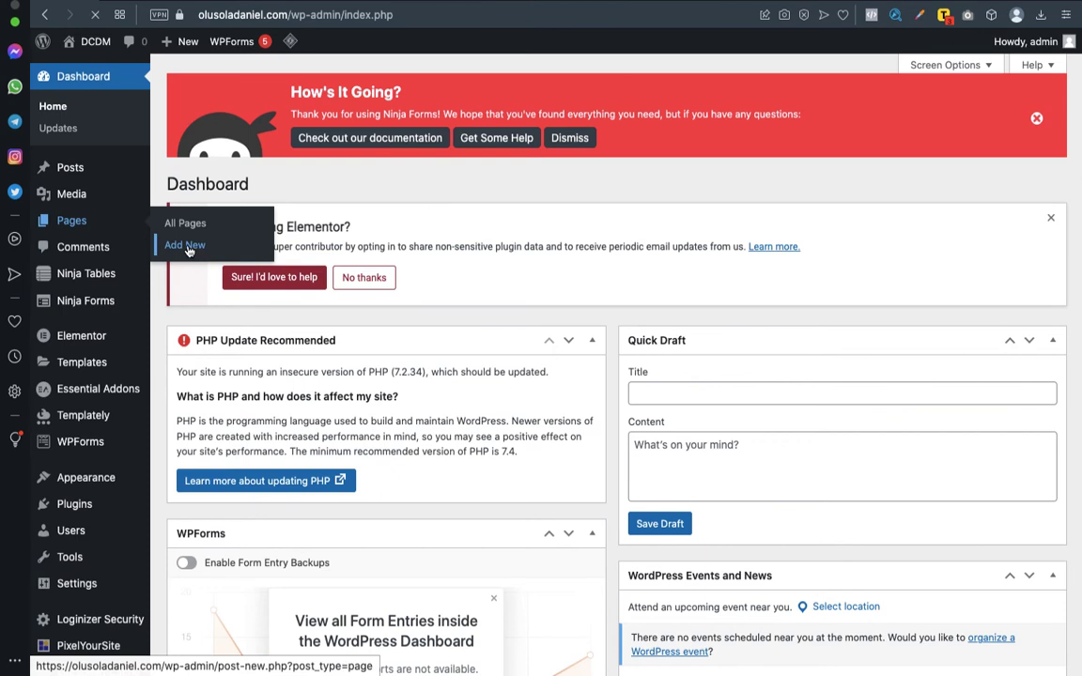
# Create a new WordPress page titled "Elementor testing".
pyautogui.click(187, 246)
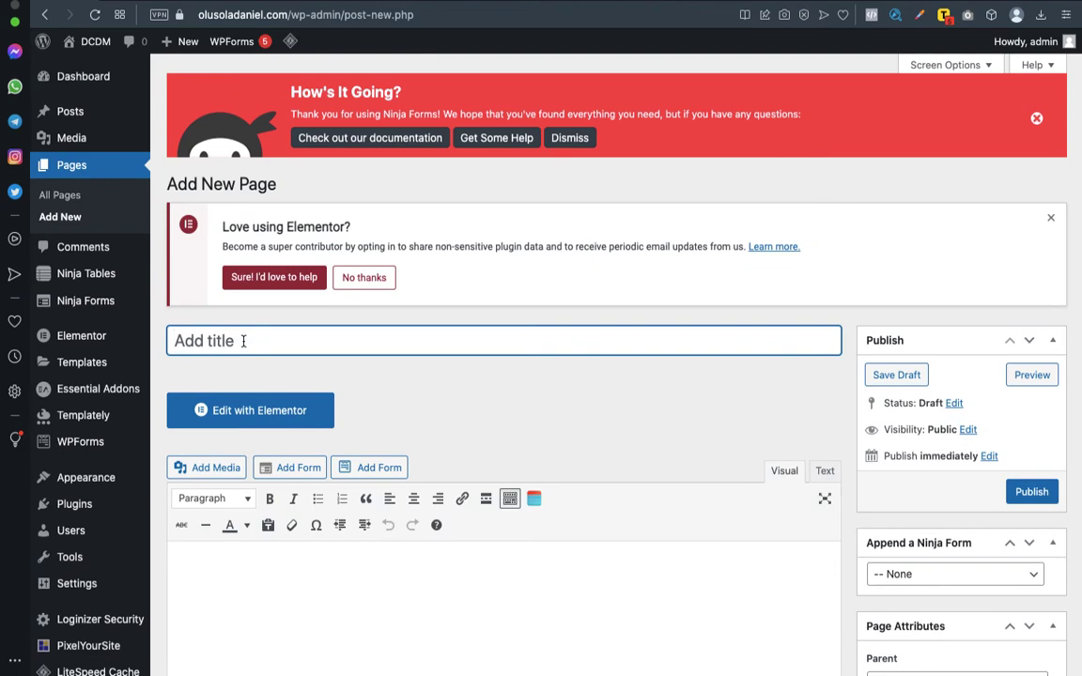
pyautogui.write('Element')
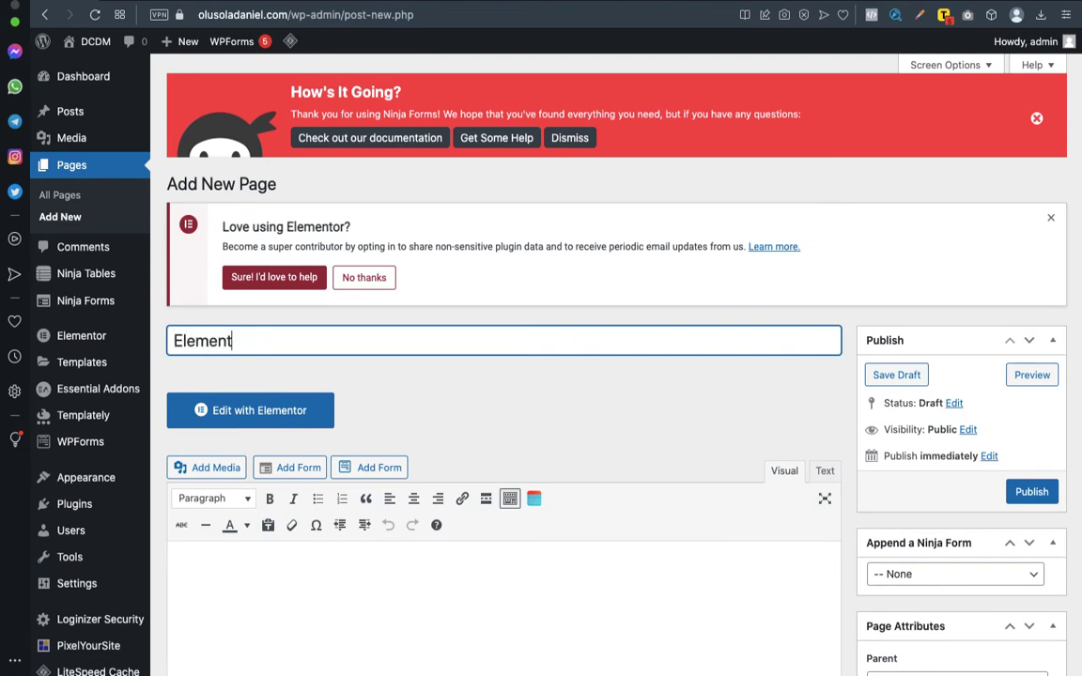
pyautogui.write('or testing')
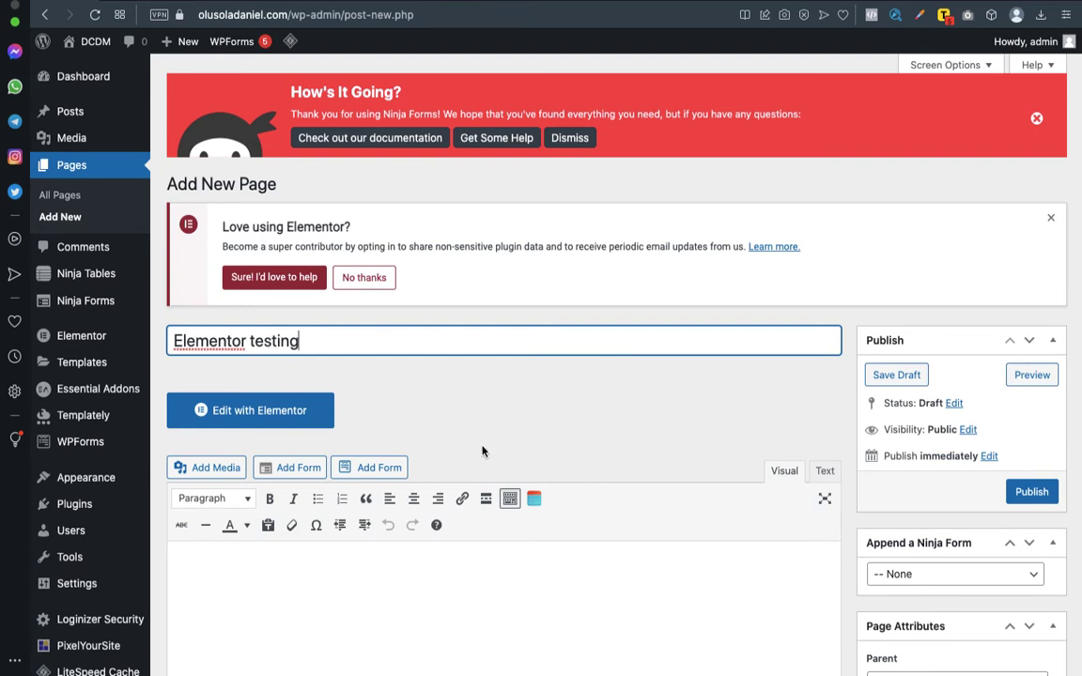
# Look through the new page's editor and its publishing, attribute, LiteSpeed, Astra and featured image options.
pyautogui.scroll(-3, 845, 545)
pyautogui.scroll(-10, 845, 545)
pyautogui.scroll(7, 845, 545)
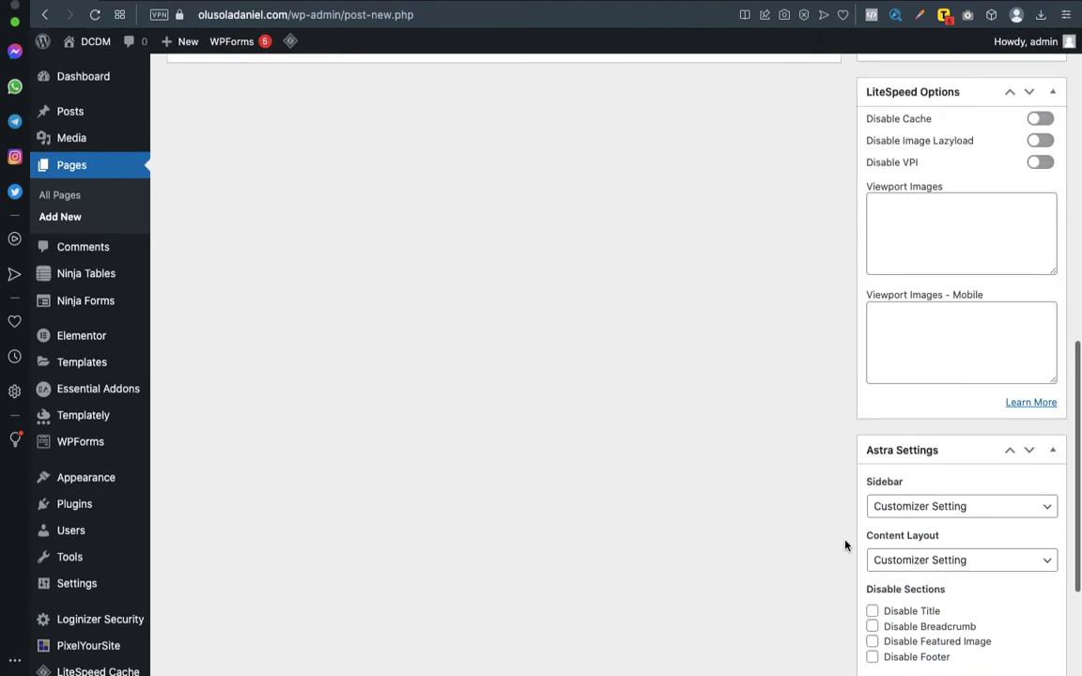
pyautogui.scroll(6, 845, 545)
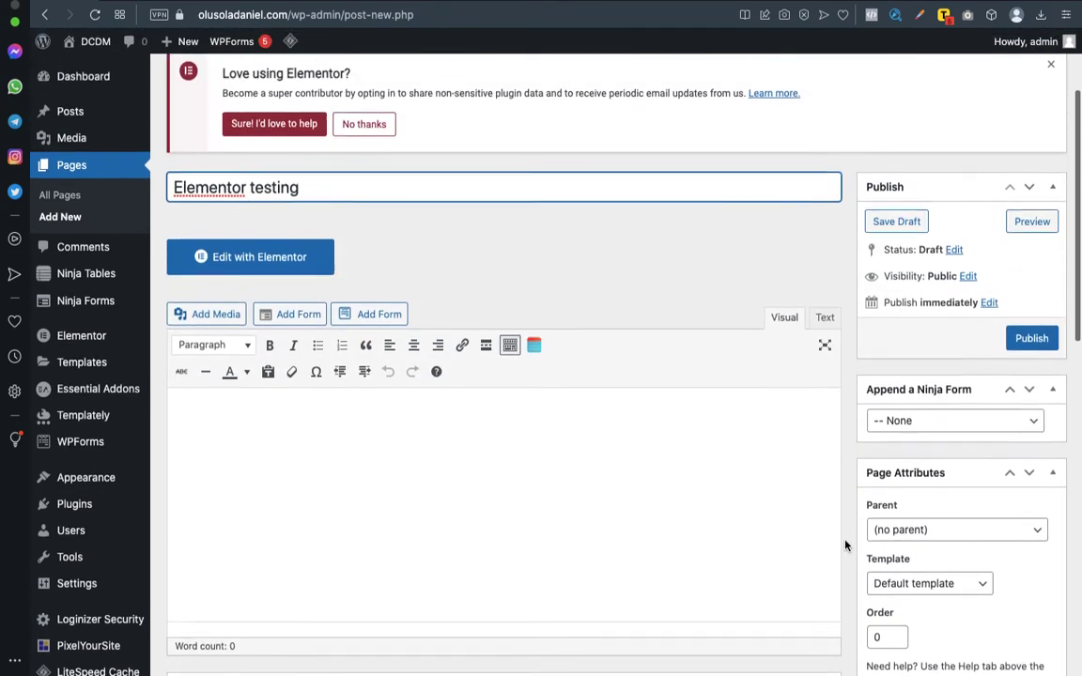
pyautogui.scroll(-1, 845, 545)
pyautogui.scroll(3, 845, 544)
pyautogui.scroll(1, 845, 545)
pyautogui.scroll(-1, 657, 507)
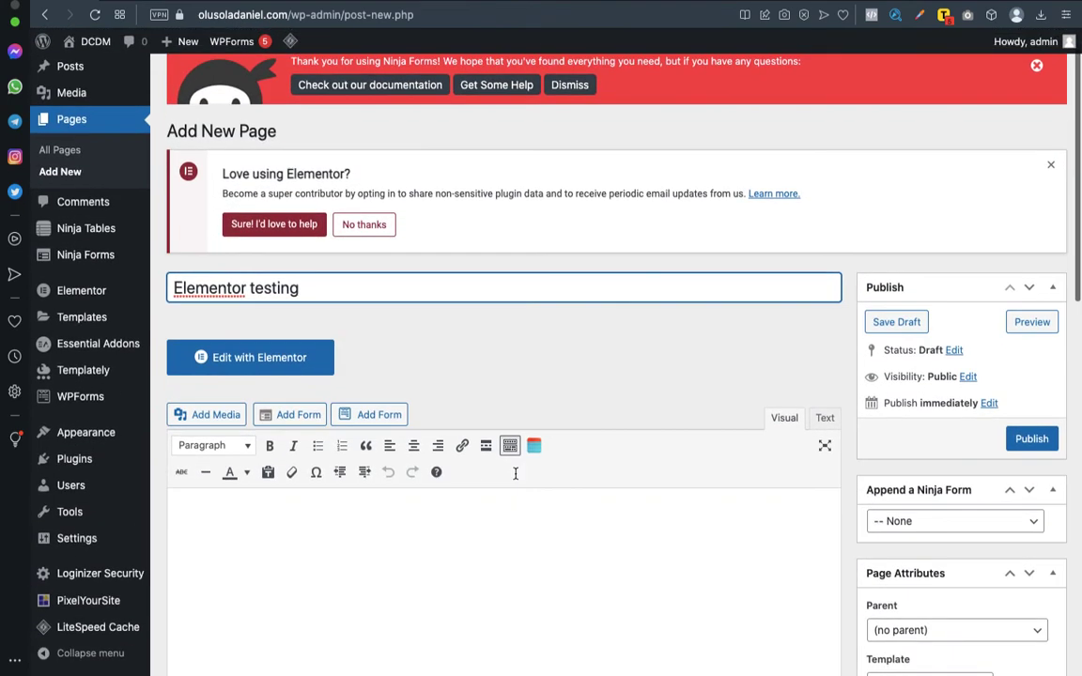
pyautogui.scroll(1, 568, 378)
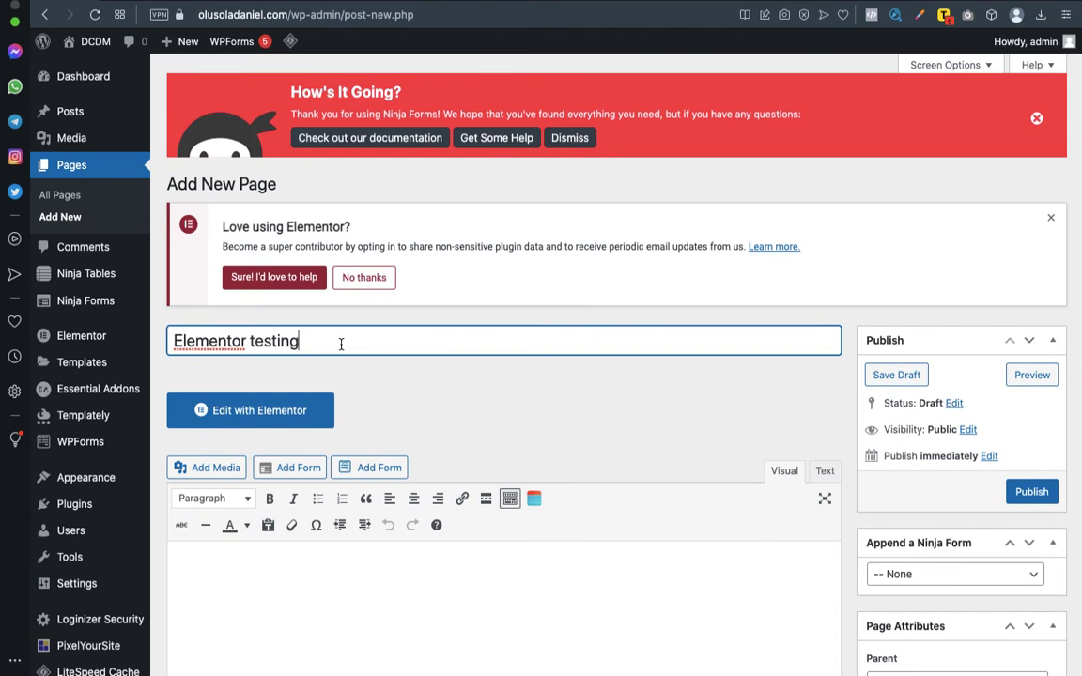
pyautogui.scroll(-1, 540, 374)
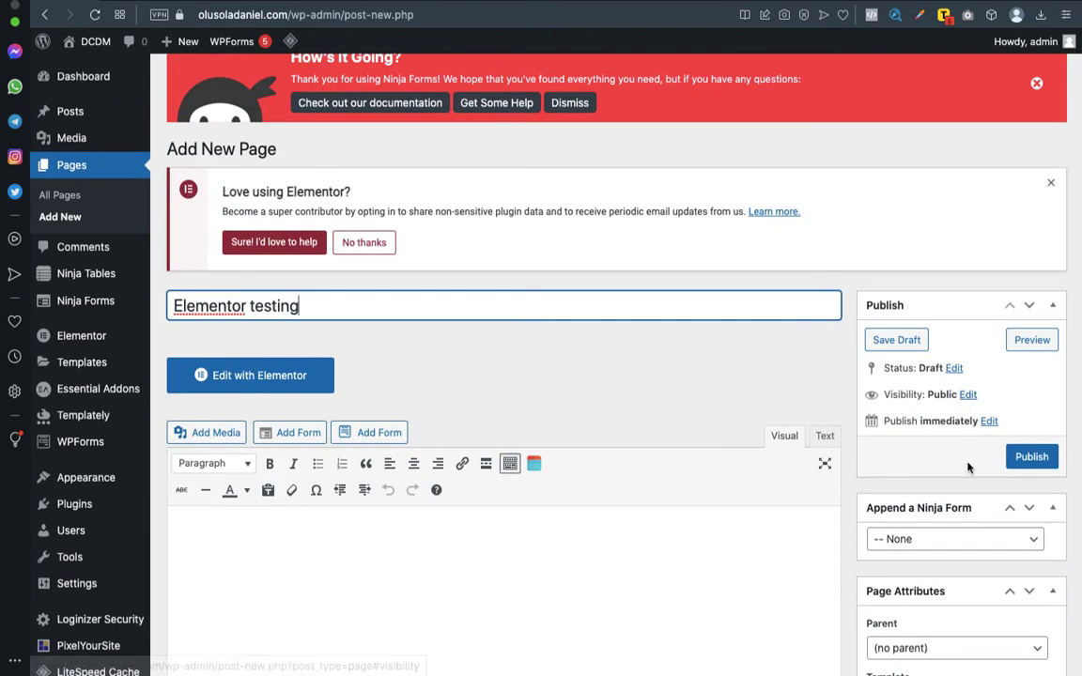
pyautogui.scroll(-8, 968, 467)
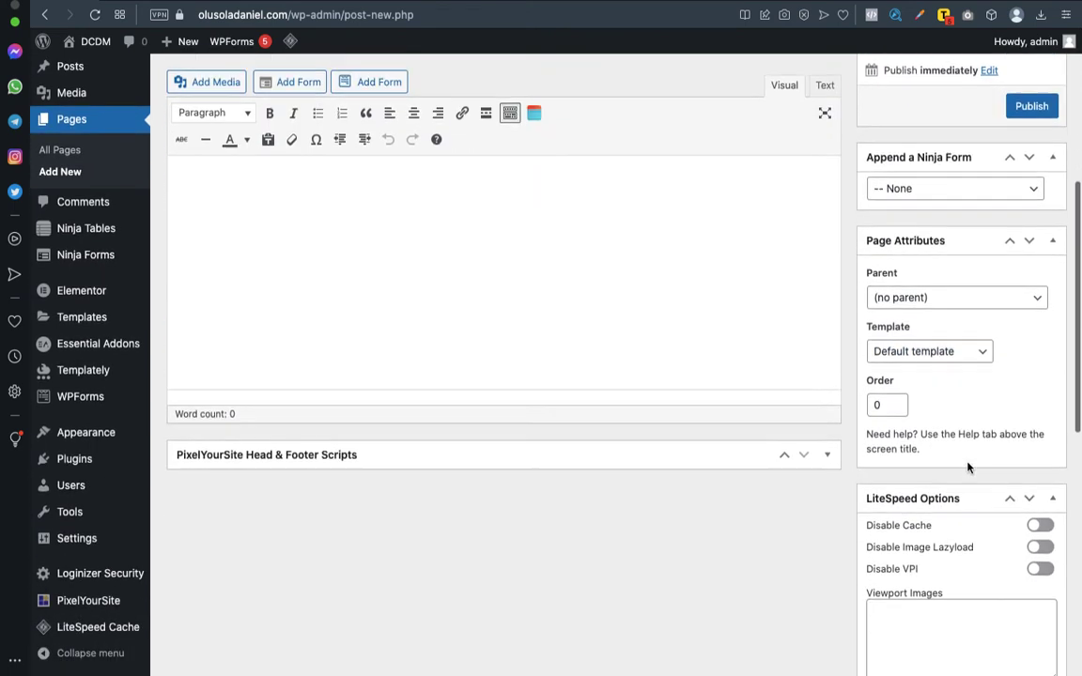
pyautogui.scroll(-14, 968, 467)
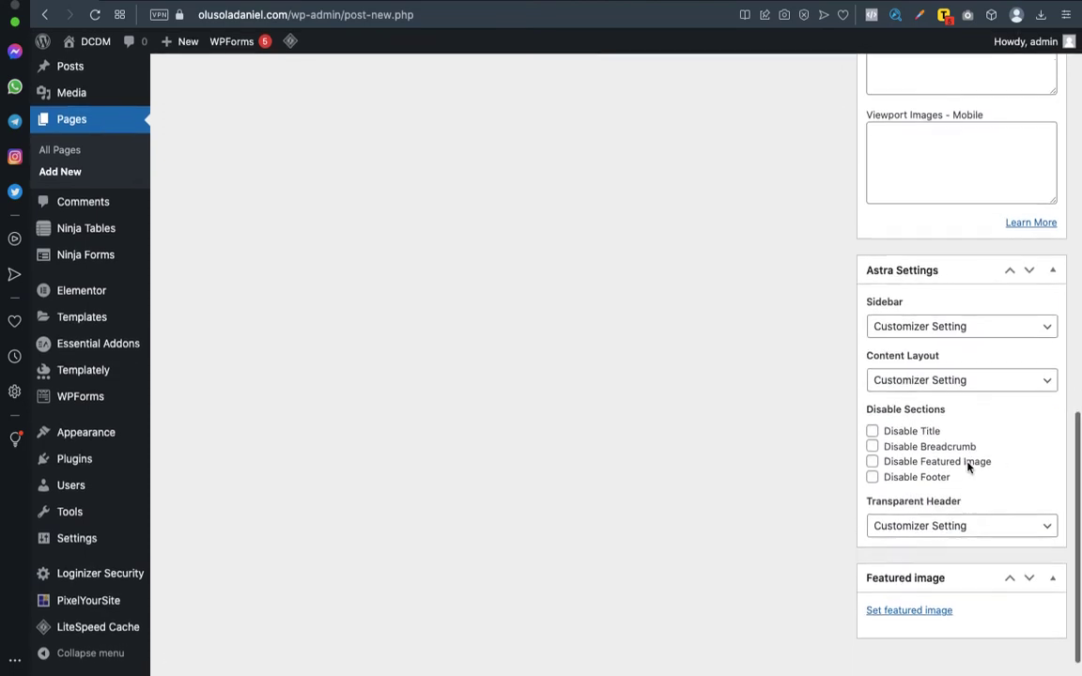
pyautogui.scroll(14, 968, 467)
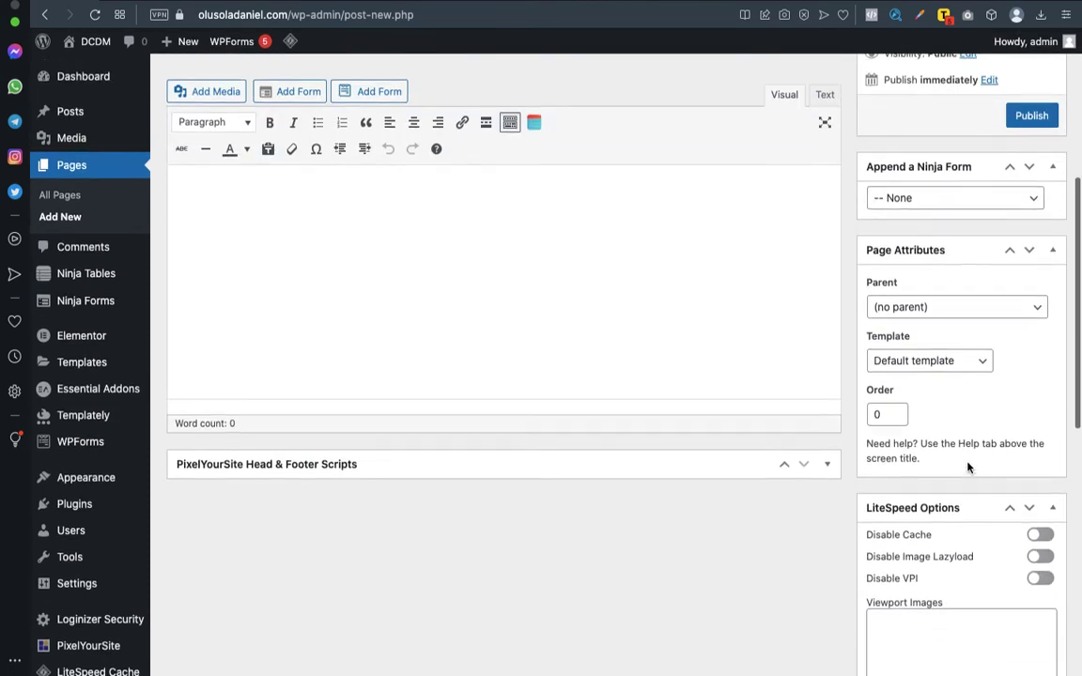
# Try the Elementor Canvas template in the page attributes and revert to Default template.
pyautogui.scroll(1, 968, 467)
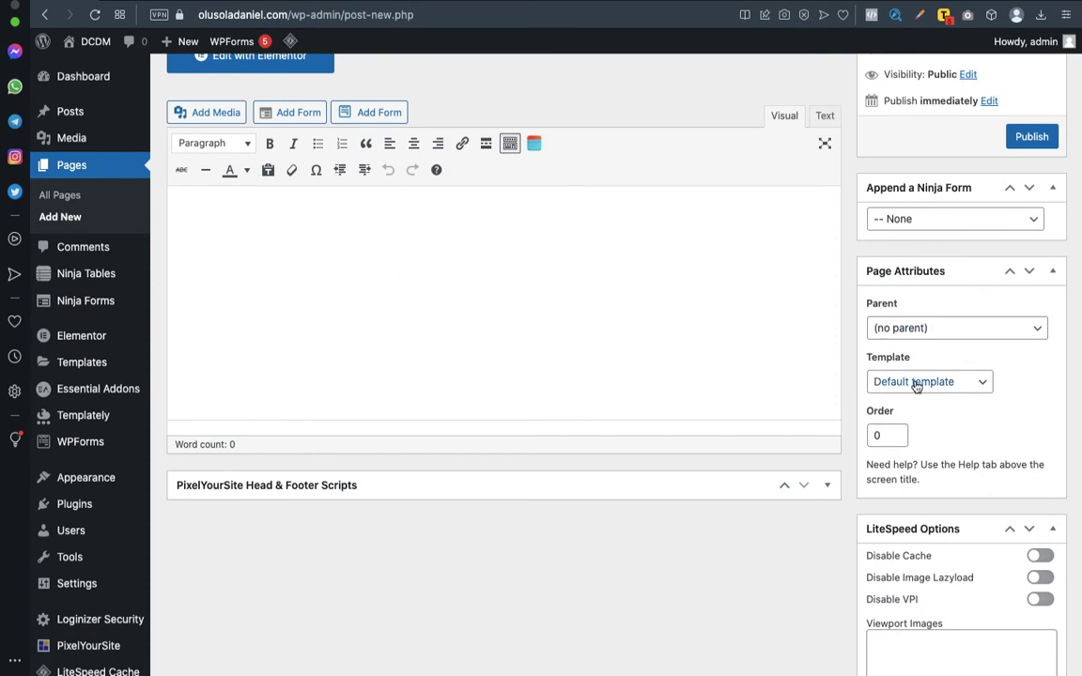
pyautogui.click(952, 383)
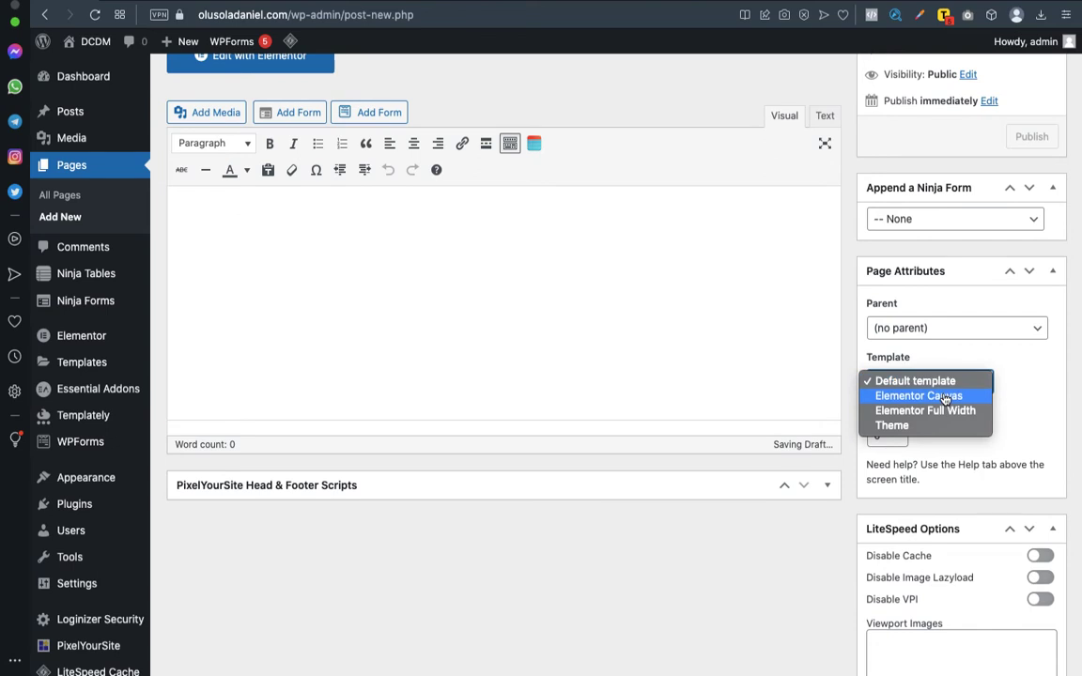
pyautogui.click(945, 396)
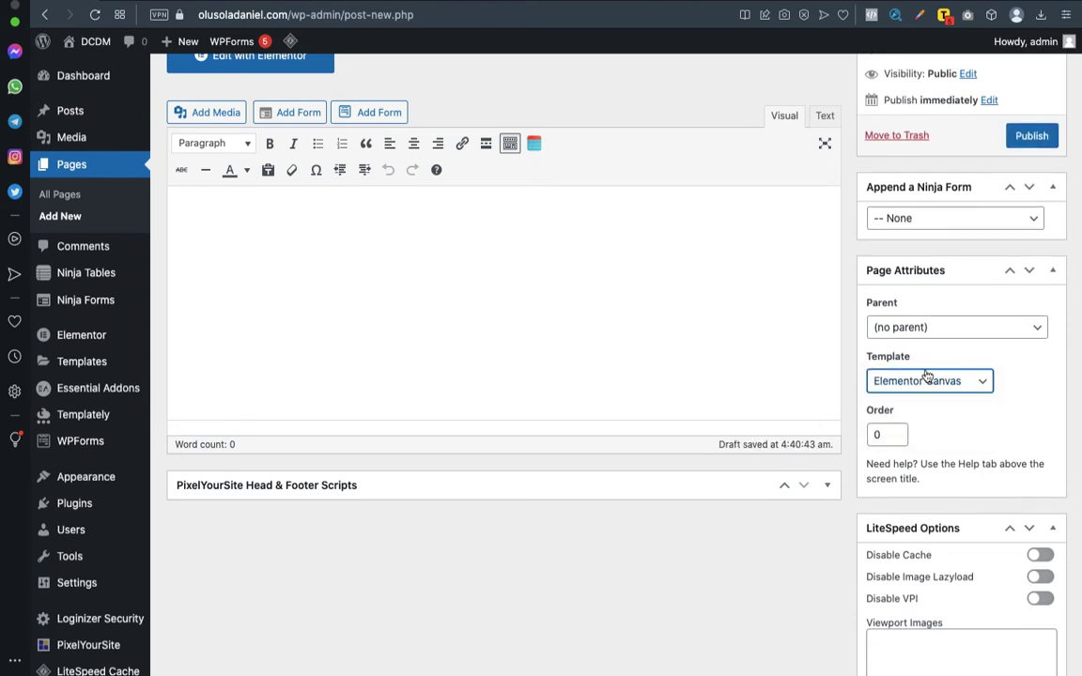
pyautogui.click(927, 381)
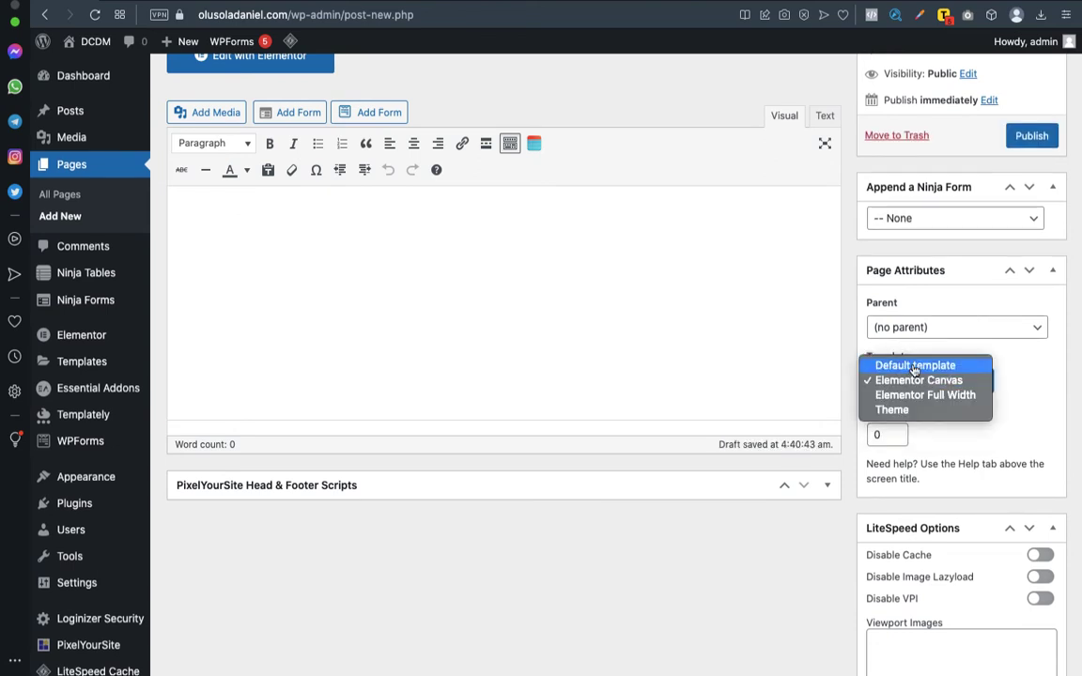
pyautogui.click(914, 367)
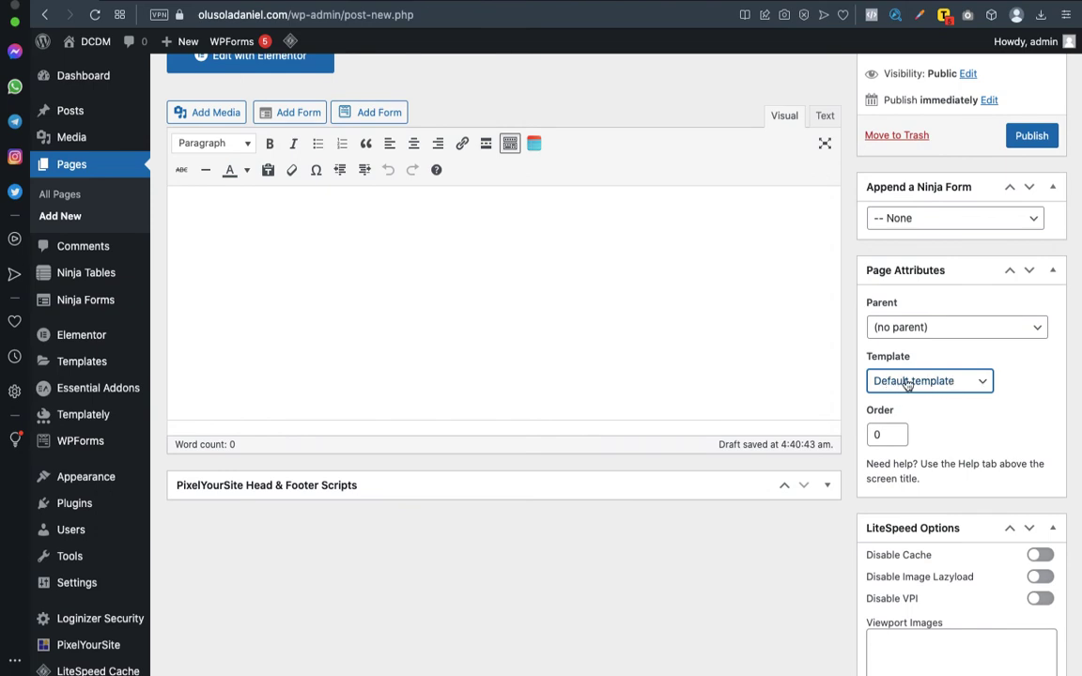
# Change the page's permalink slug to elementor-amateur-to-pro.
pyautogui.scroll(5, 1011, 372)
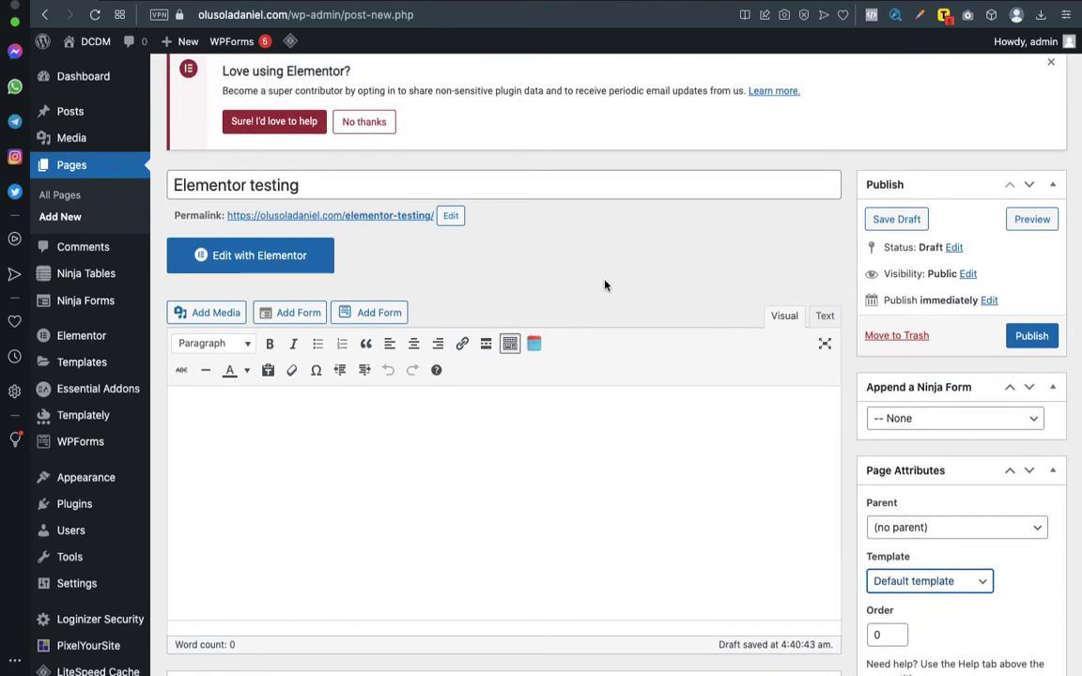
pyautogui.scroll(1, 387, 236)
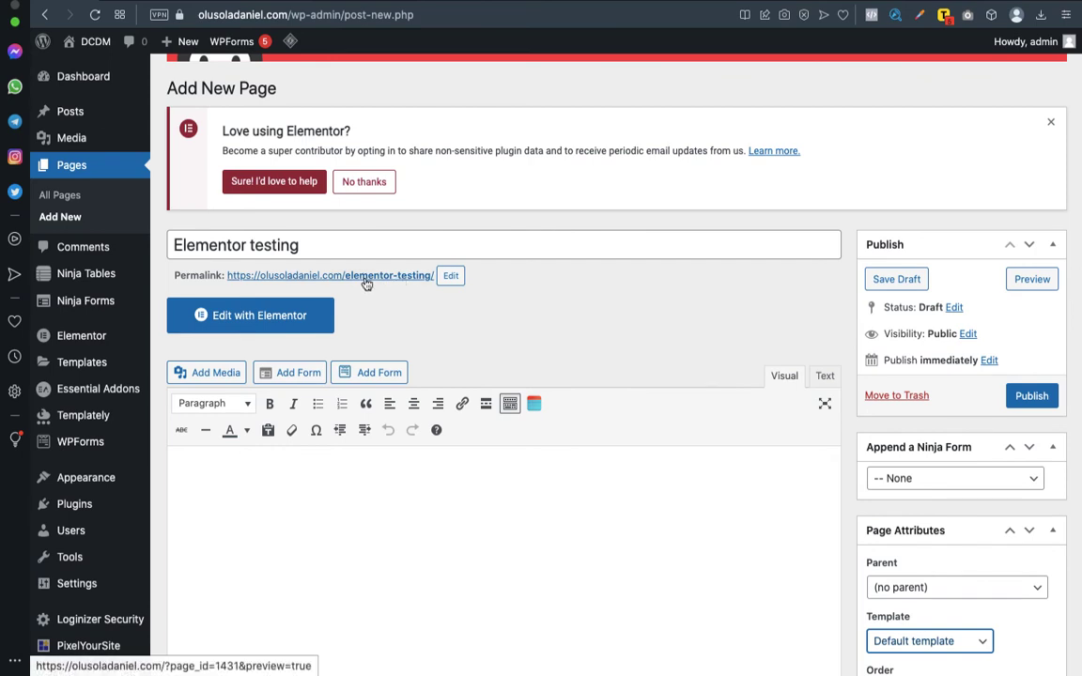
pyautogui.click(451, 275)
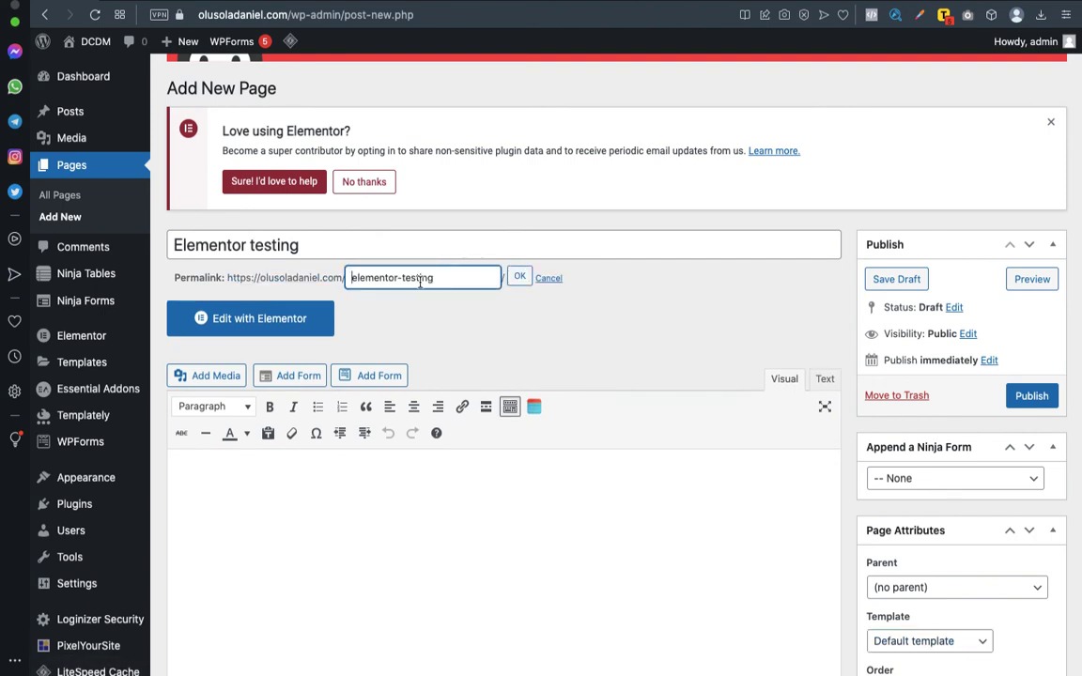
pyautogui.doubleClick(419, 279)
pyautogui.press('BackSpace')
pyautogui.write('amateur to pro')
pyautogui.click(521, 278)
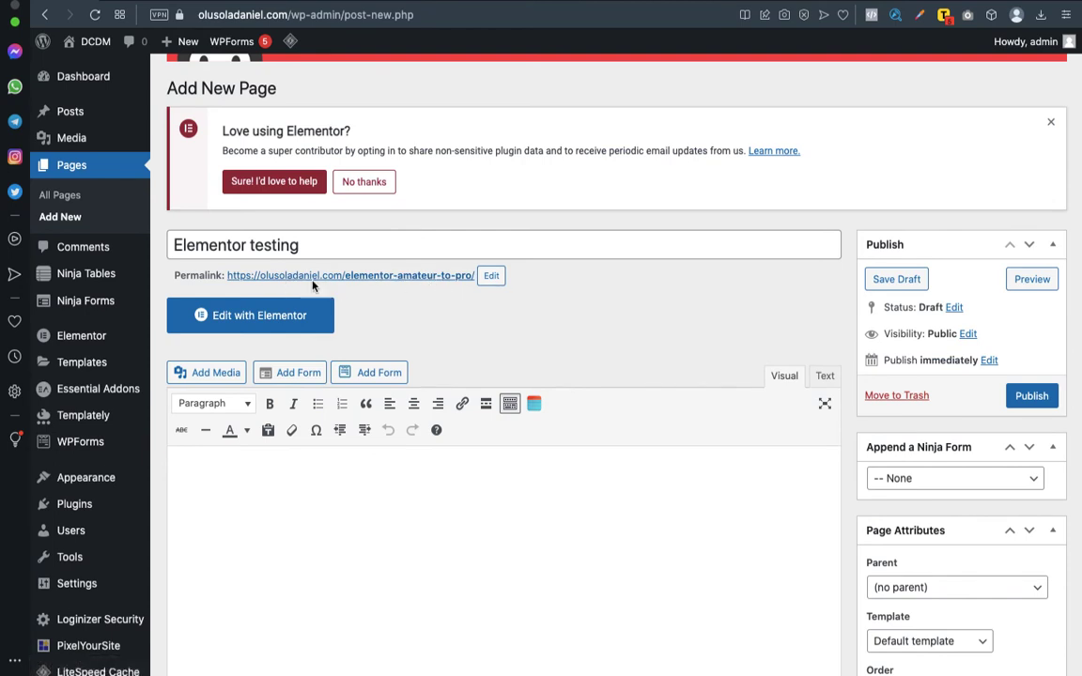
# Publish the page and open it for editing with Elementor.
pyautogui.scroll(-1, 544, 338)
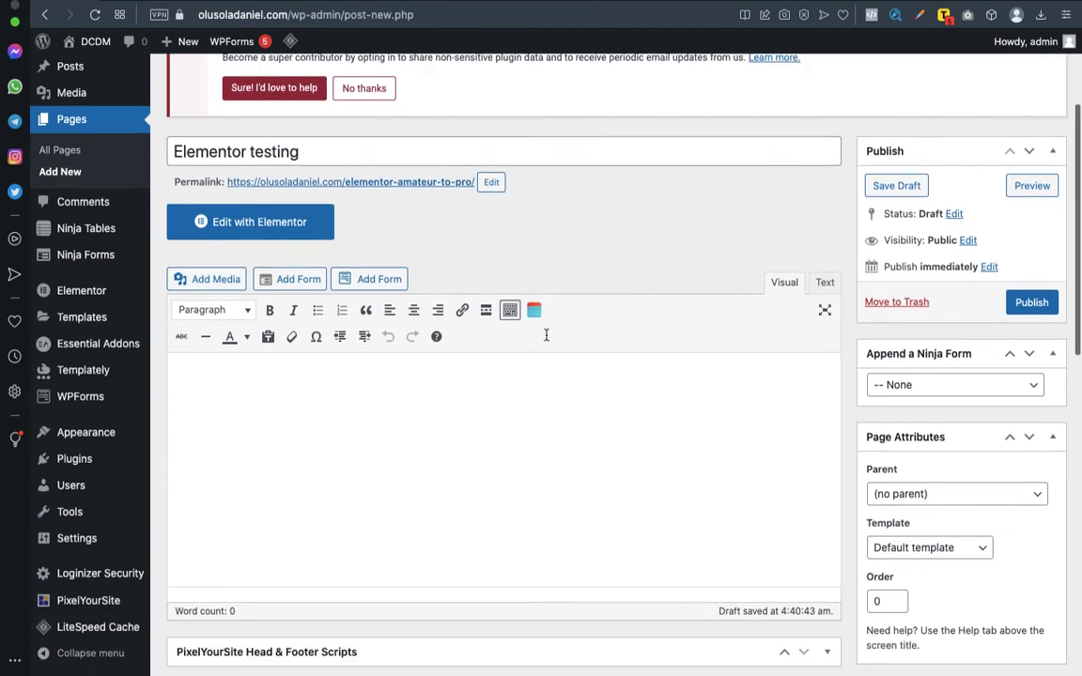
pyautogui.scroll(1, 547, 339)
pyautogui.scroll(-3, 546, 336)
pyautogui.scroll(4, 546, 338)
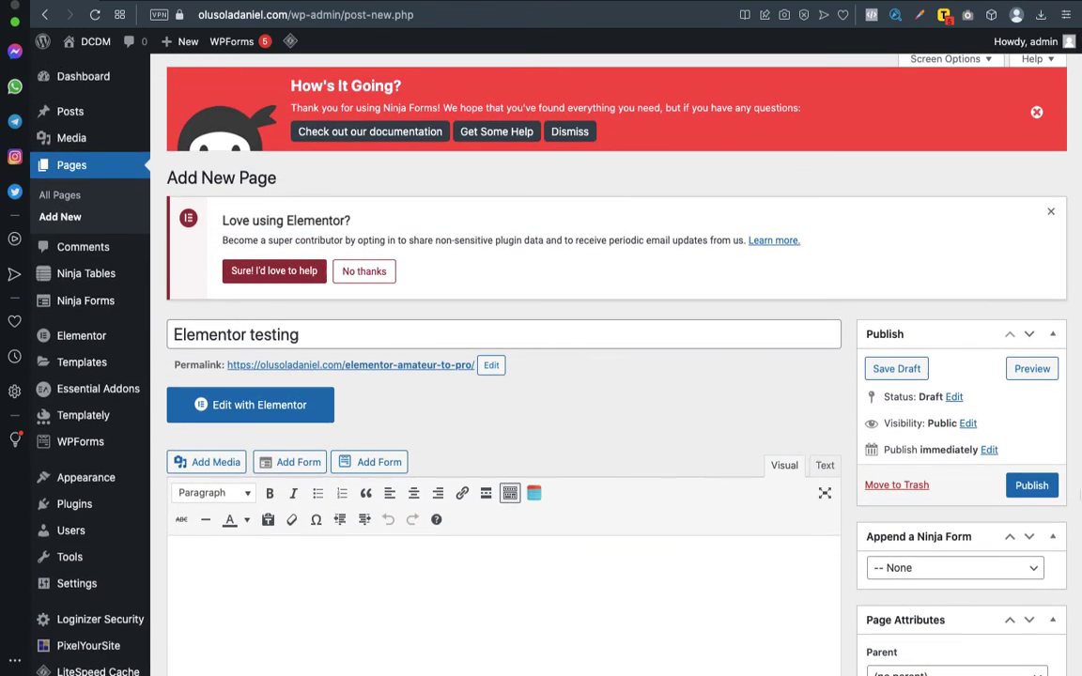
pyautogui.scroll(-1, 1042, 446)
pyautogui.click(1030, 423)
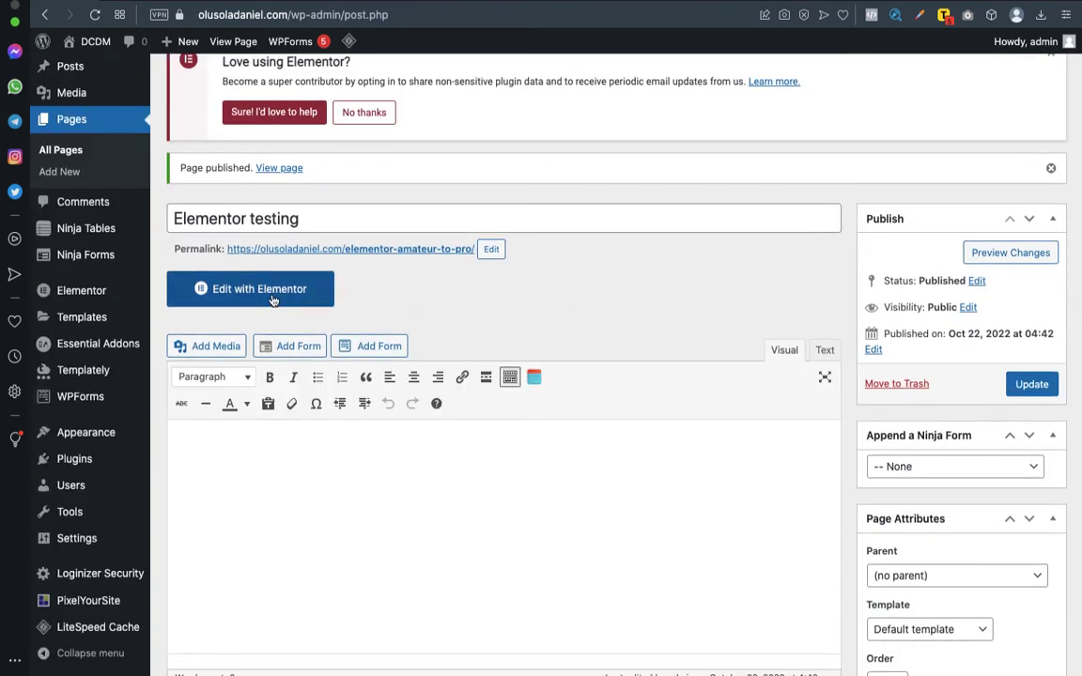
pyautogui.click(273, 296)
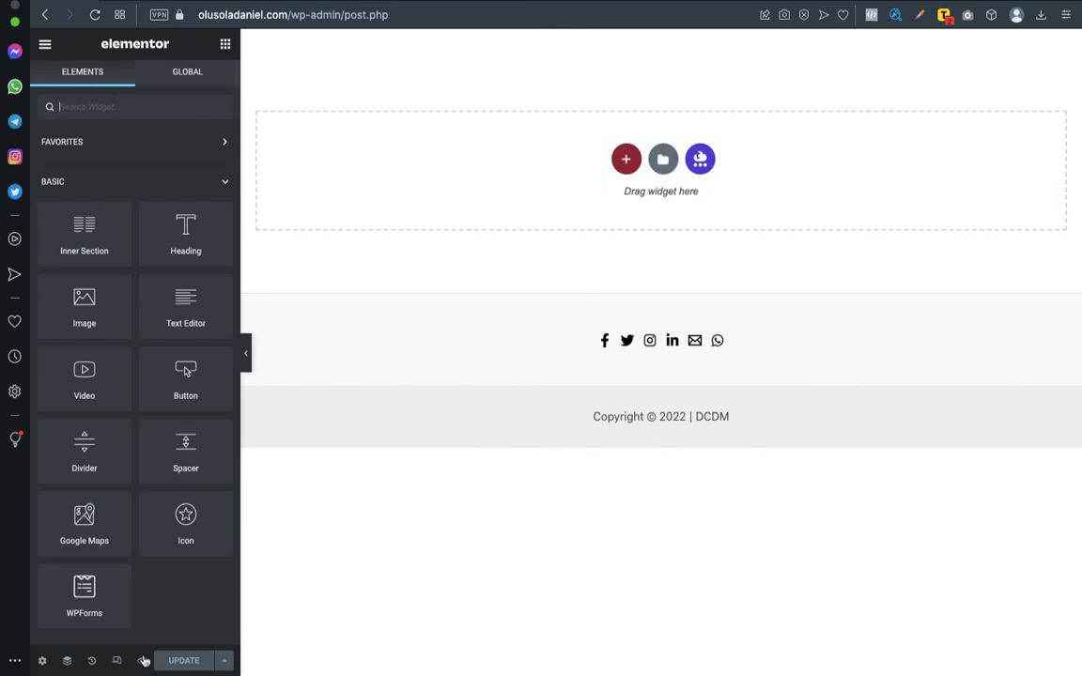
# Set the page layout to Elementor Canvas in the page settings and save the update.
pyautogui.click(42, 661)
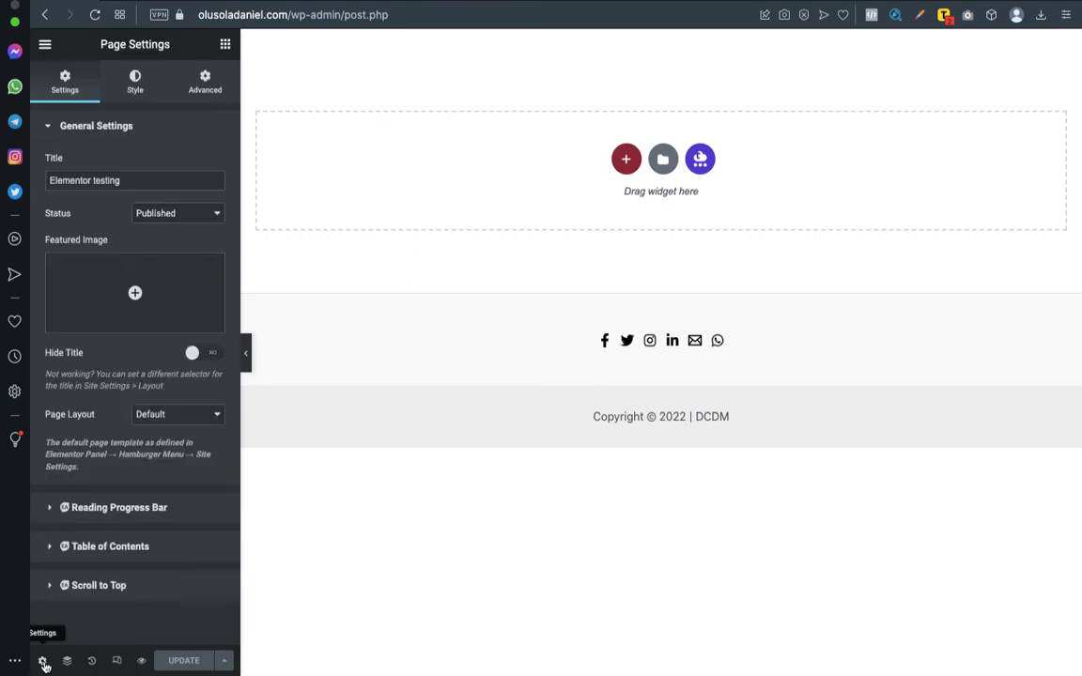
pyautogui.click(169, 413)
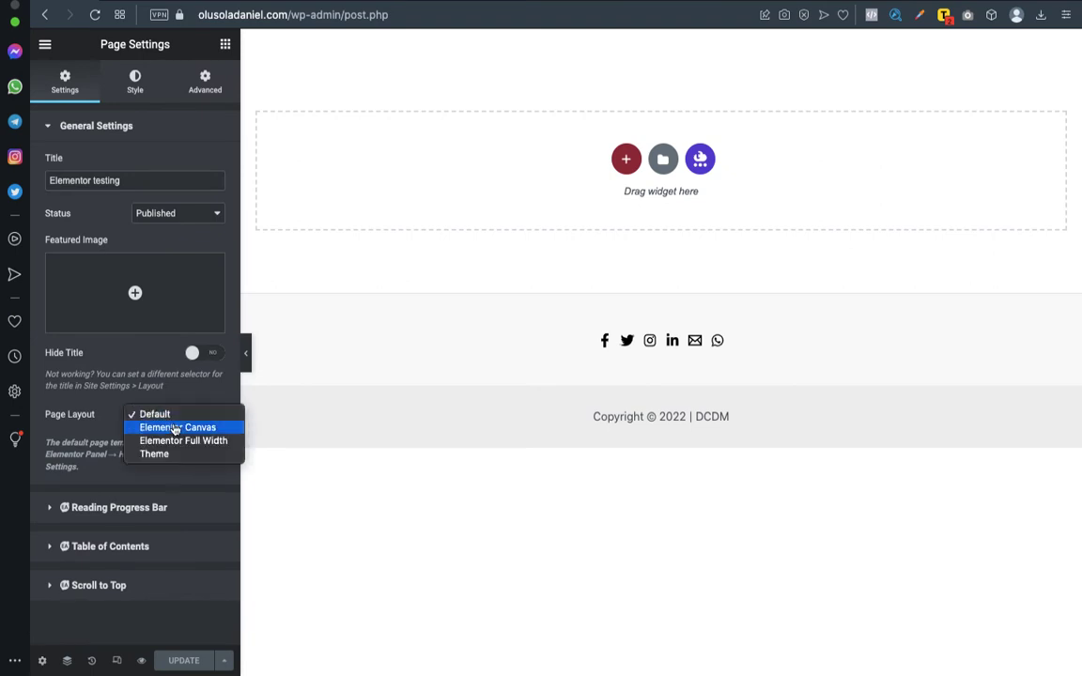
pyautogui.click(175, 425)
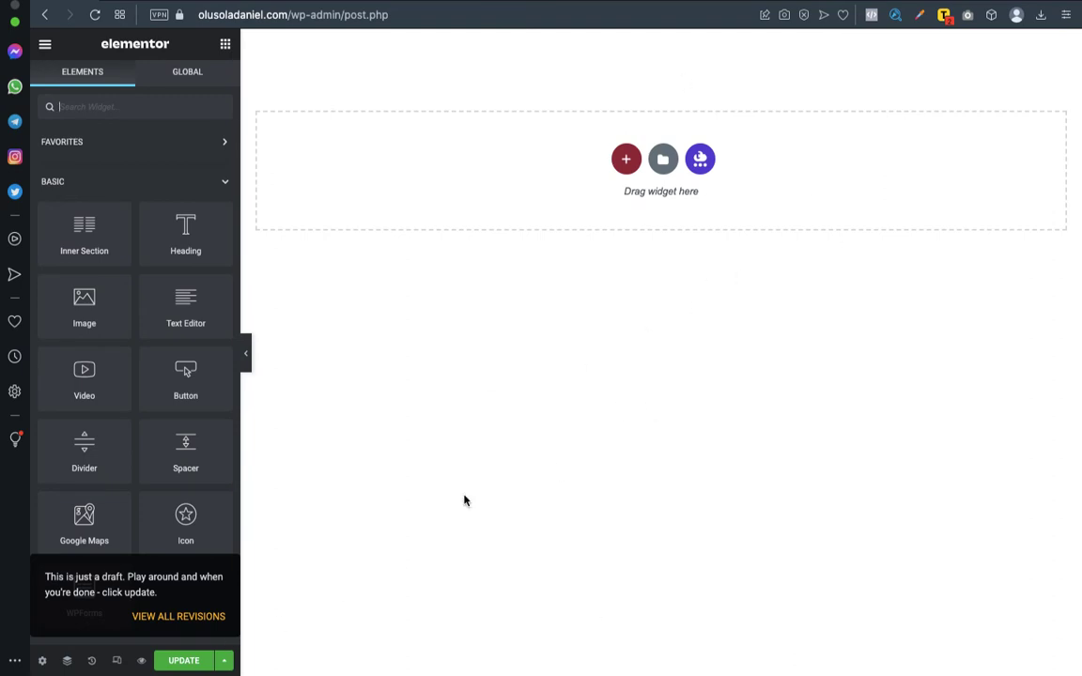
pyautogui.click(166, 658)
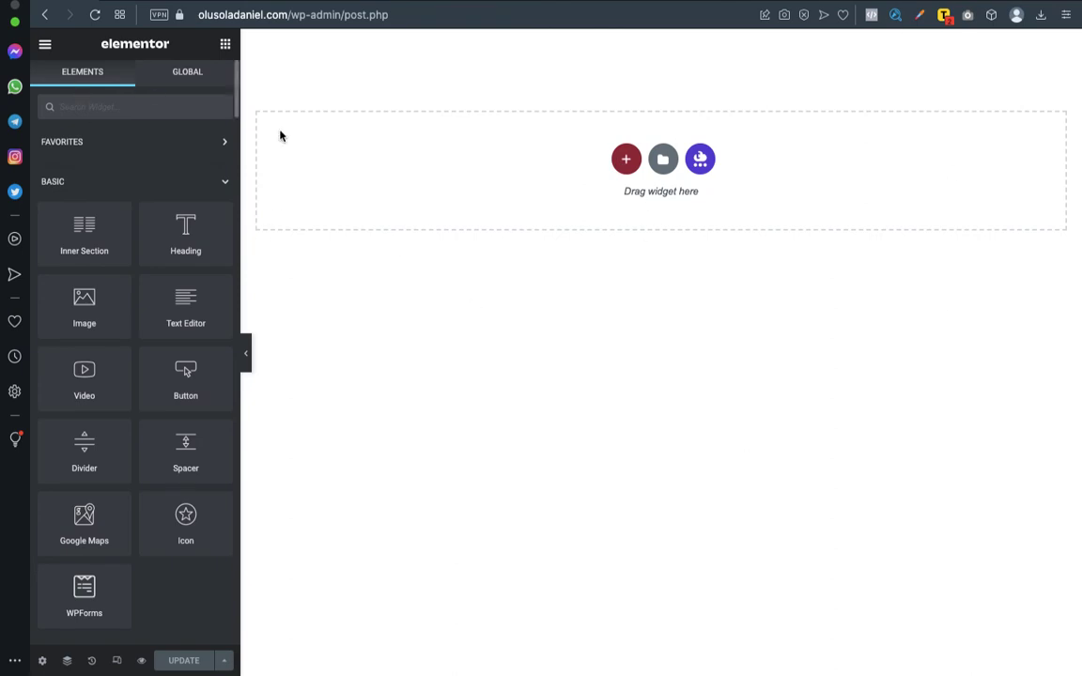
# Set the site-wide background type to Classic in Elementor's site settings.
pyautogui.click(47, 46)
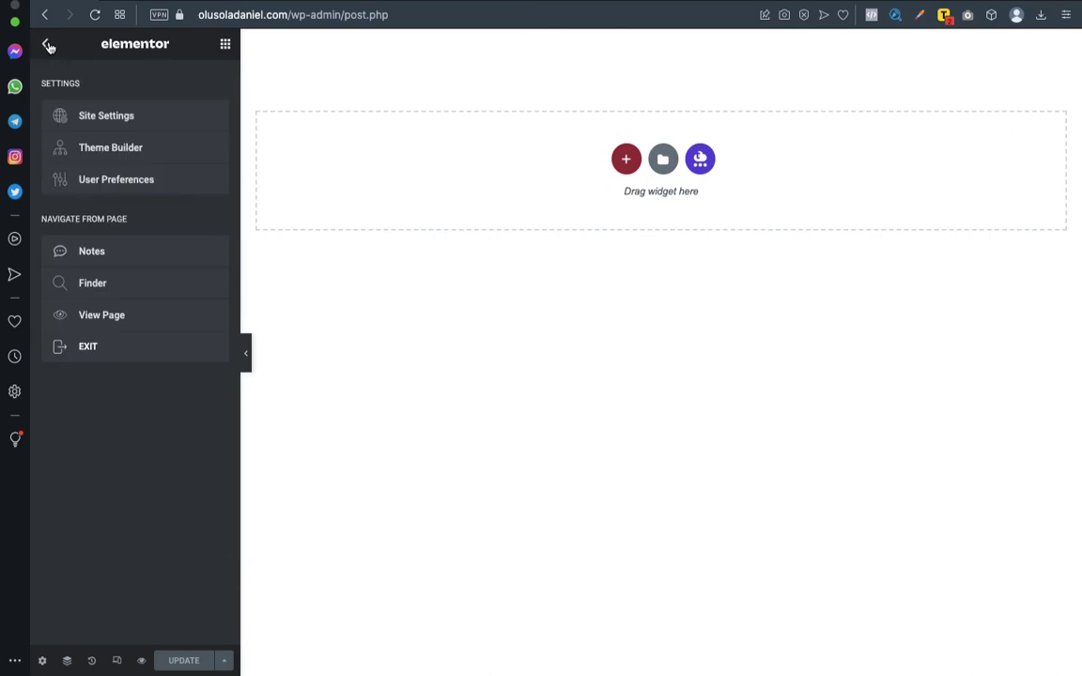
pyautogui.click(103, 123)
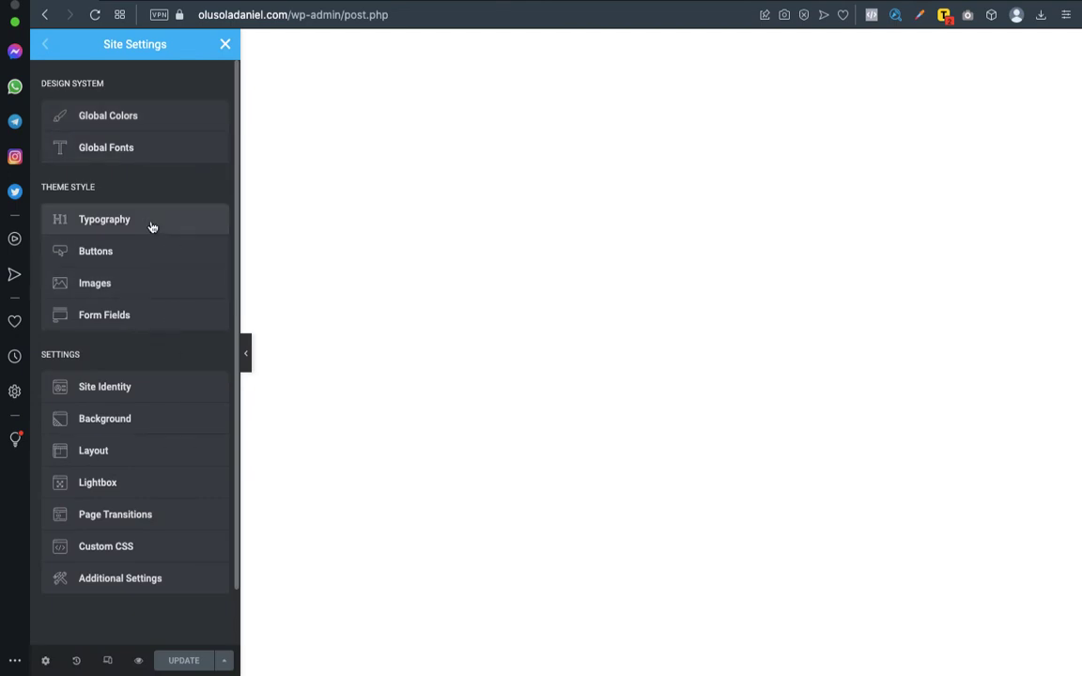
pyautogui.click(123, 420)
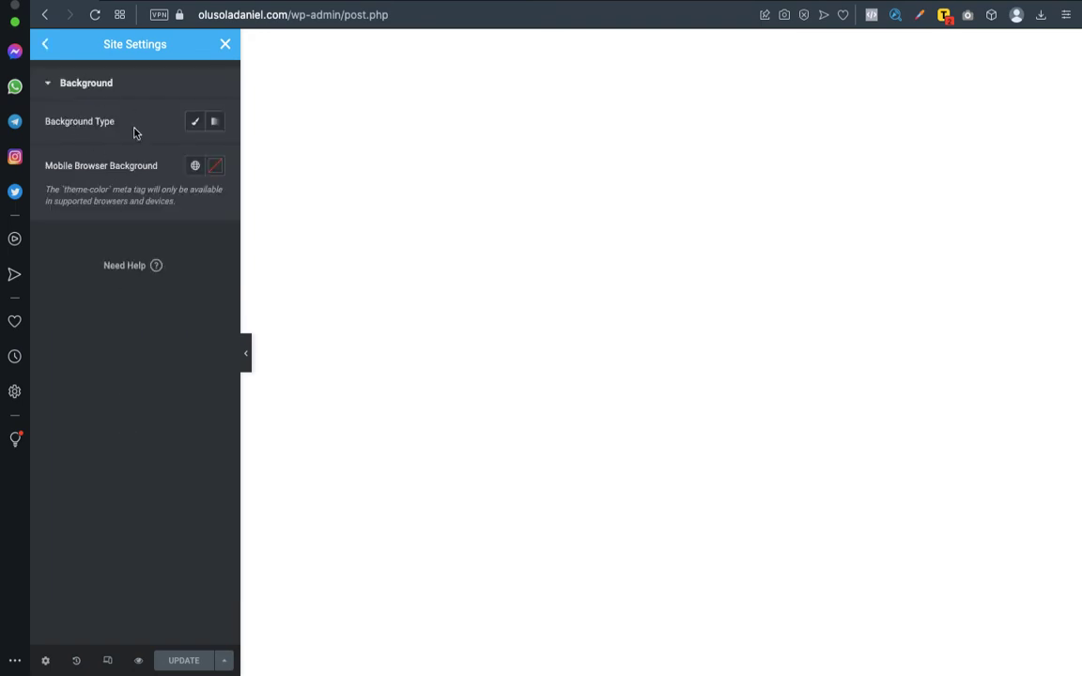
pyautogui.click(195, 123)
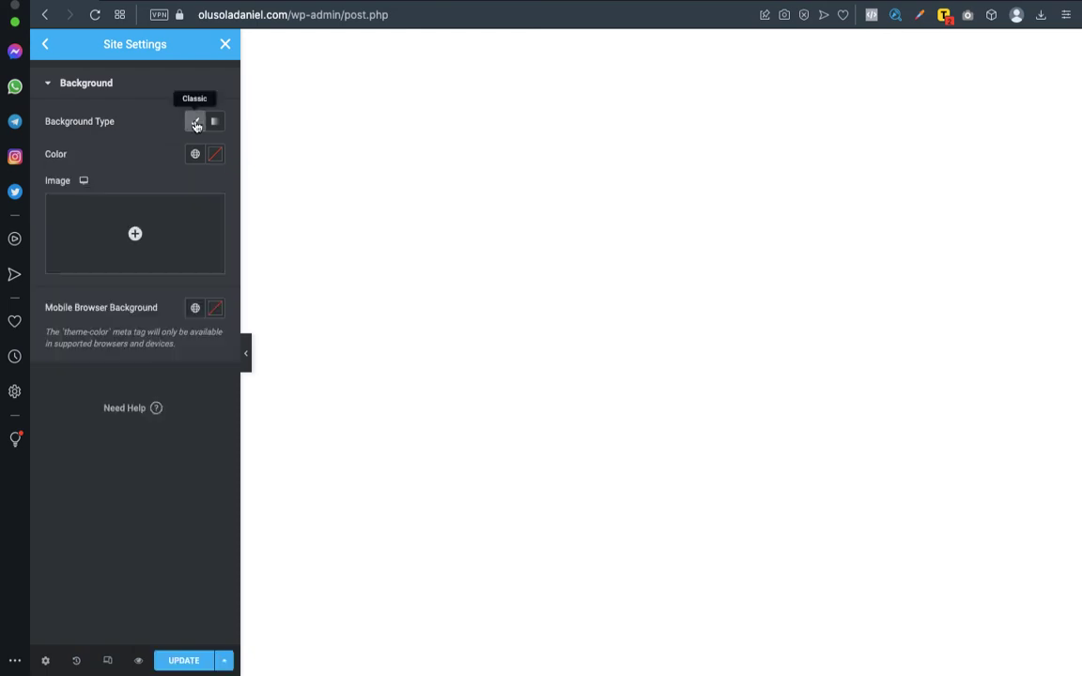
# Insert the media library photo of four standing business people as the site background image.
pyautogui.moveTo(137, 242)
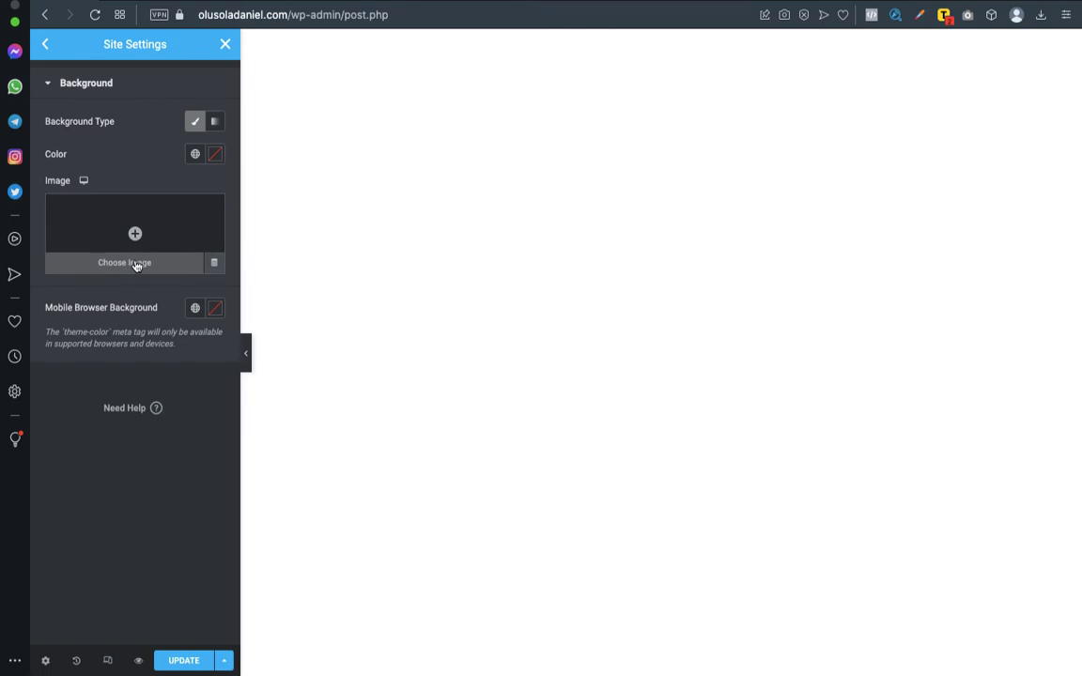
pyautogui.click(133, 264)
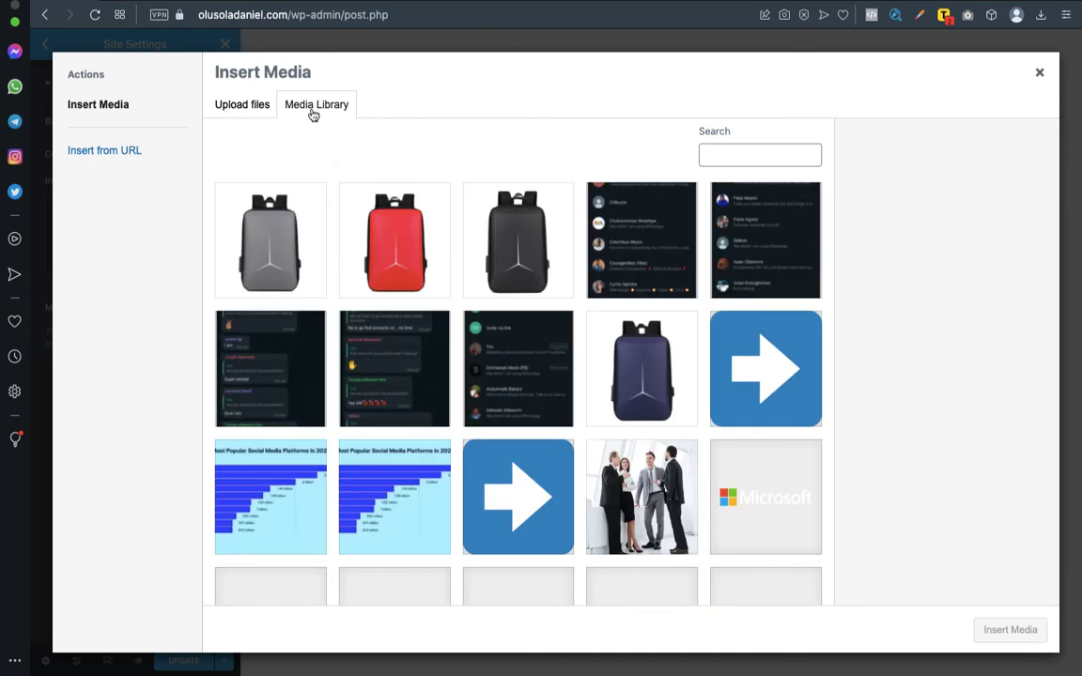
pyautogui.scroll(-2, 545, 292)
pyautogui.scroll(-10, 544, 292)
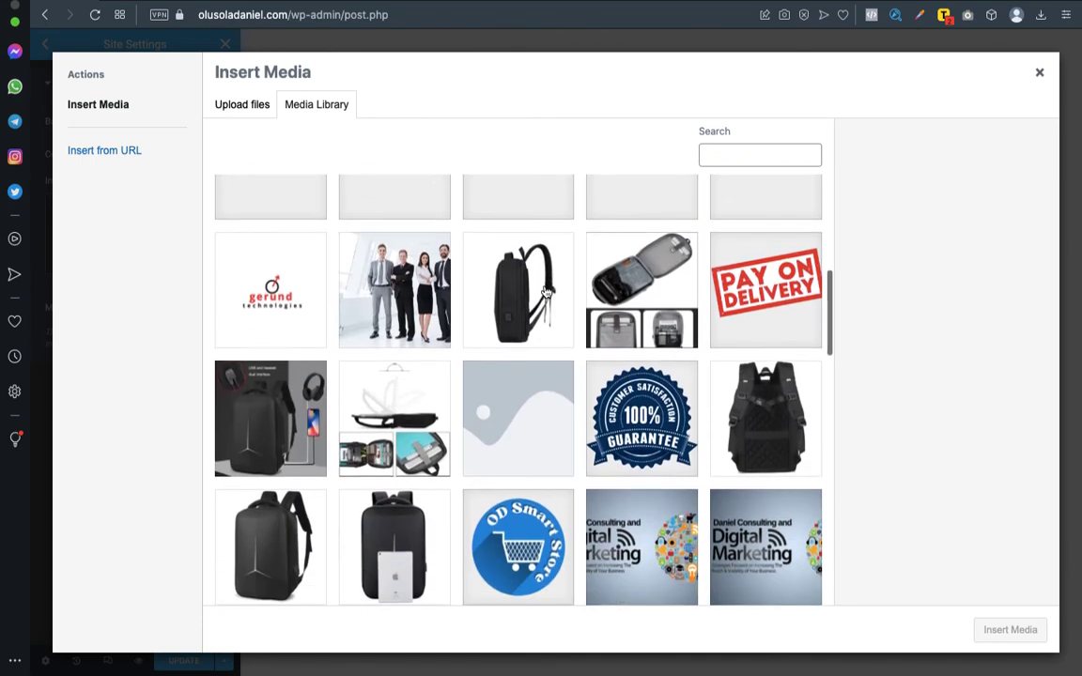
pyautogui.scroll(-3, 545, 292)
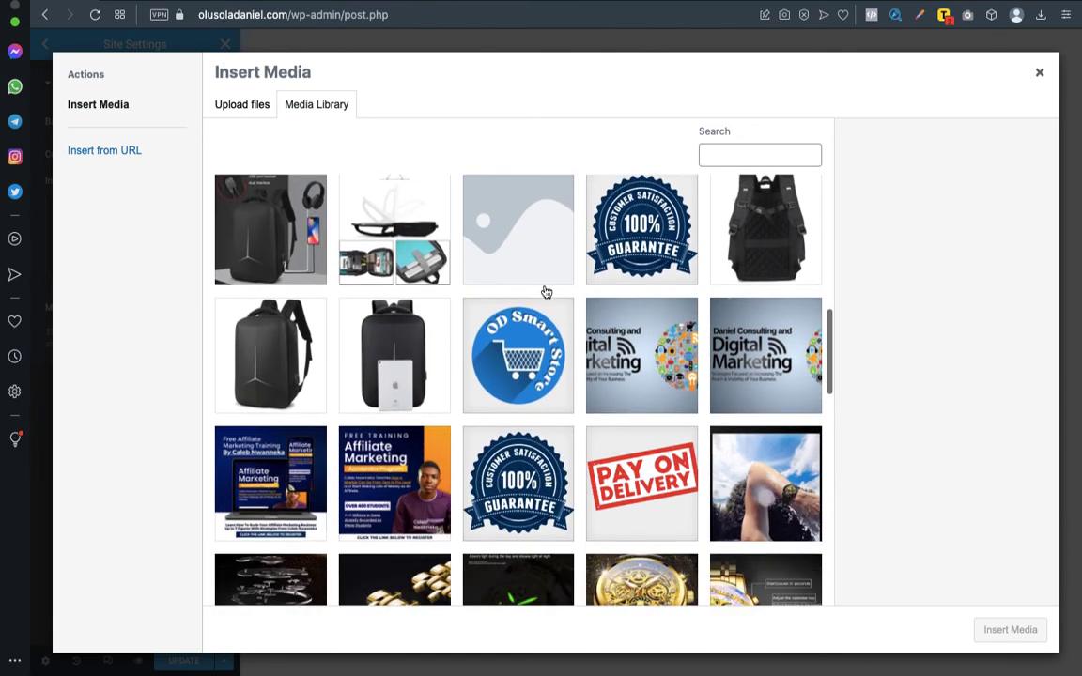
pyautogui.scroll(8, 546, 292)
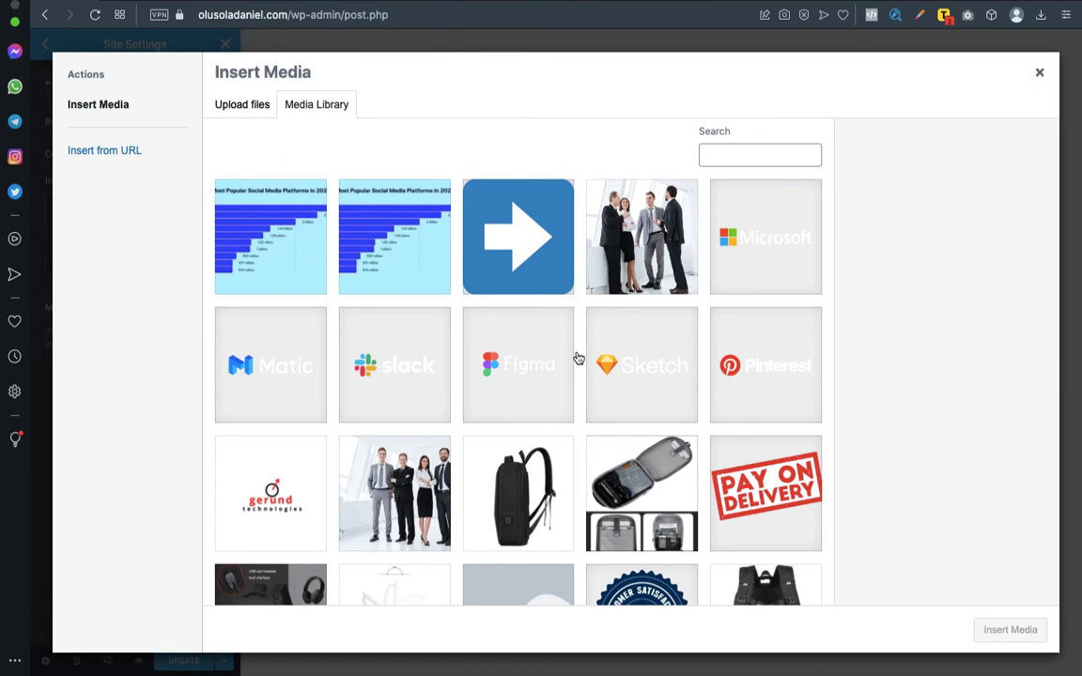
pyautogui.scroll(1, 577, 356)
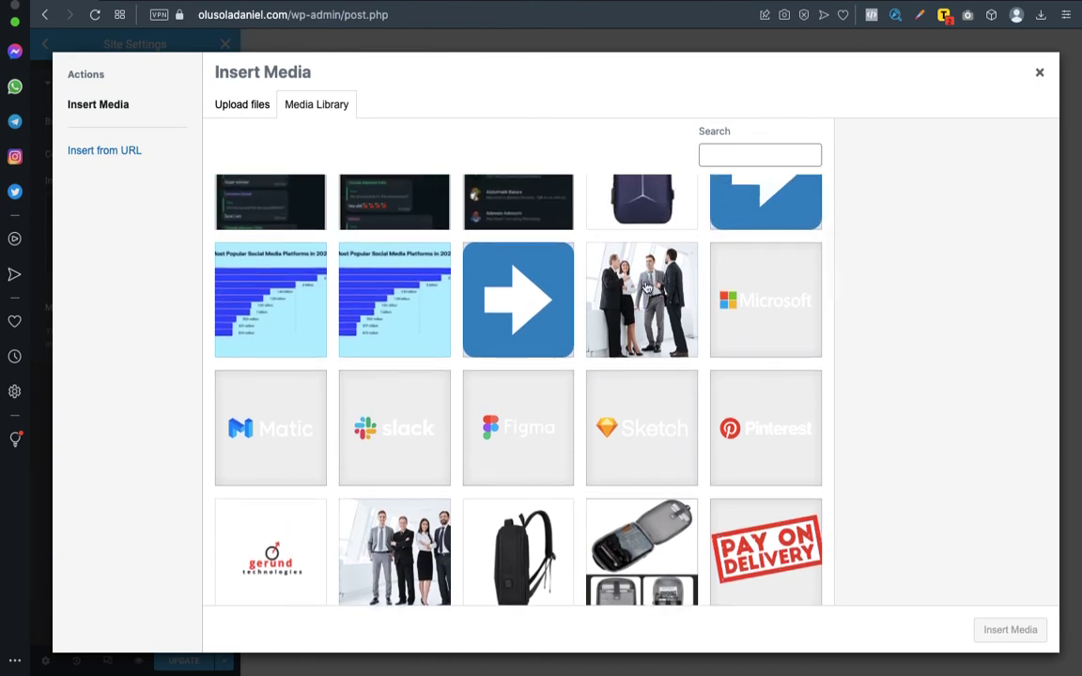
pyautogui.click(647, 263)
pyautogui.click(1006, 630)
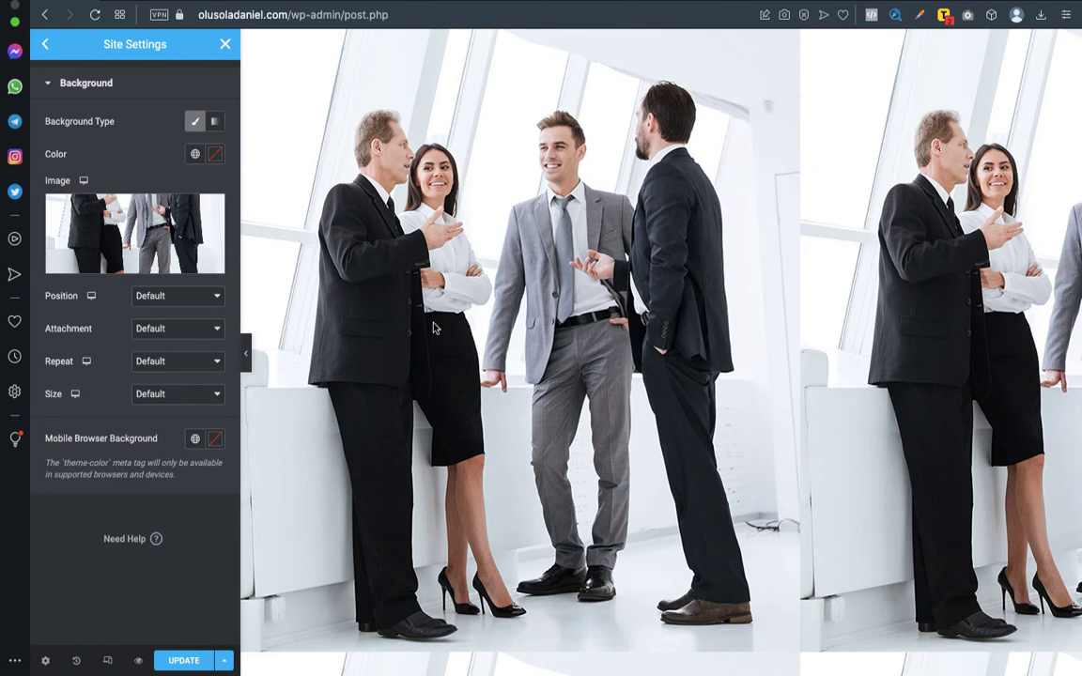
# Set the background image's position to Center Center and its repeat option to No-repeat.
pyautogui.click(188, 297)
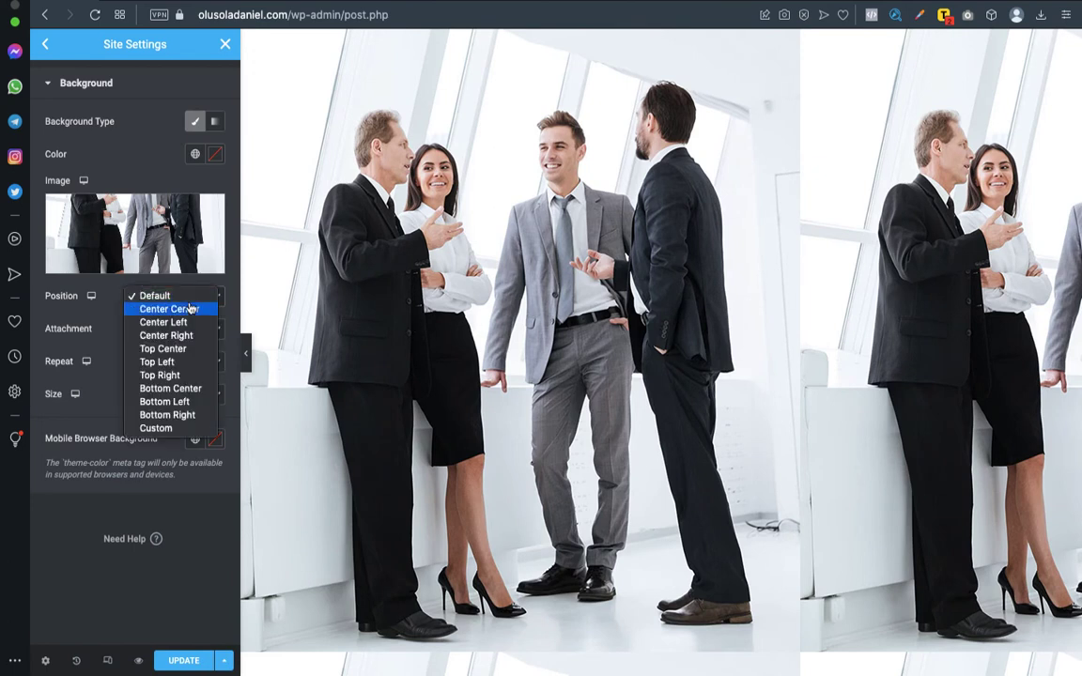
pyautogui.click(190, 308)
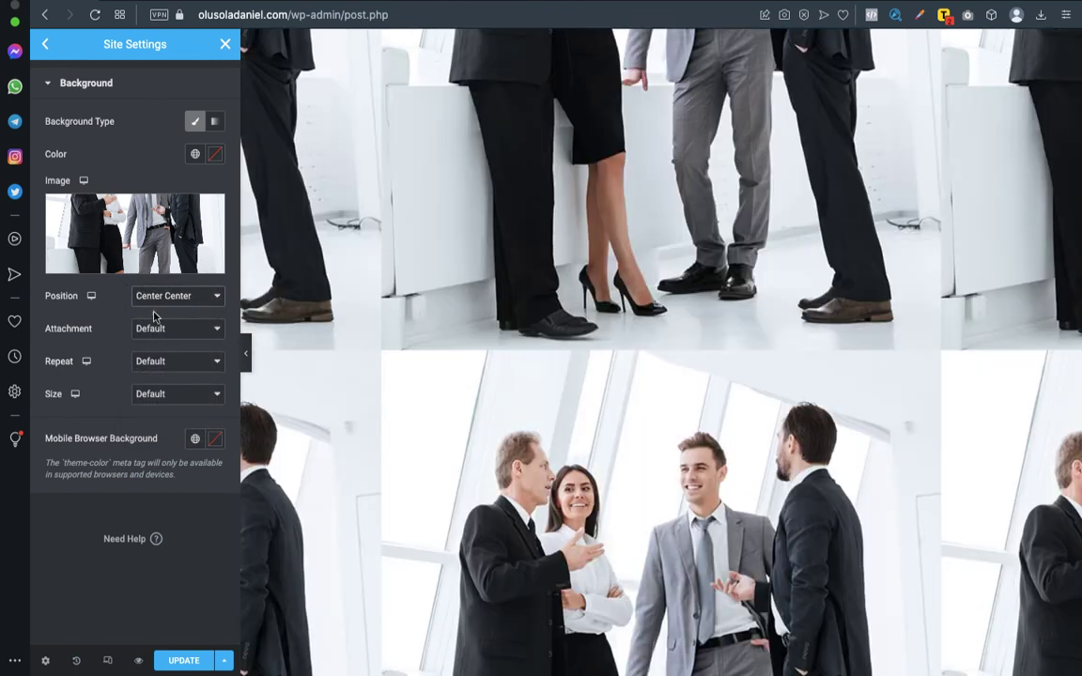
pyautogui.click(164, 366)
pyautogui.click(156, 374)
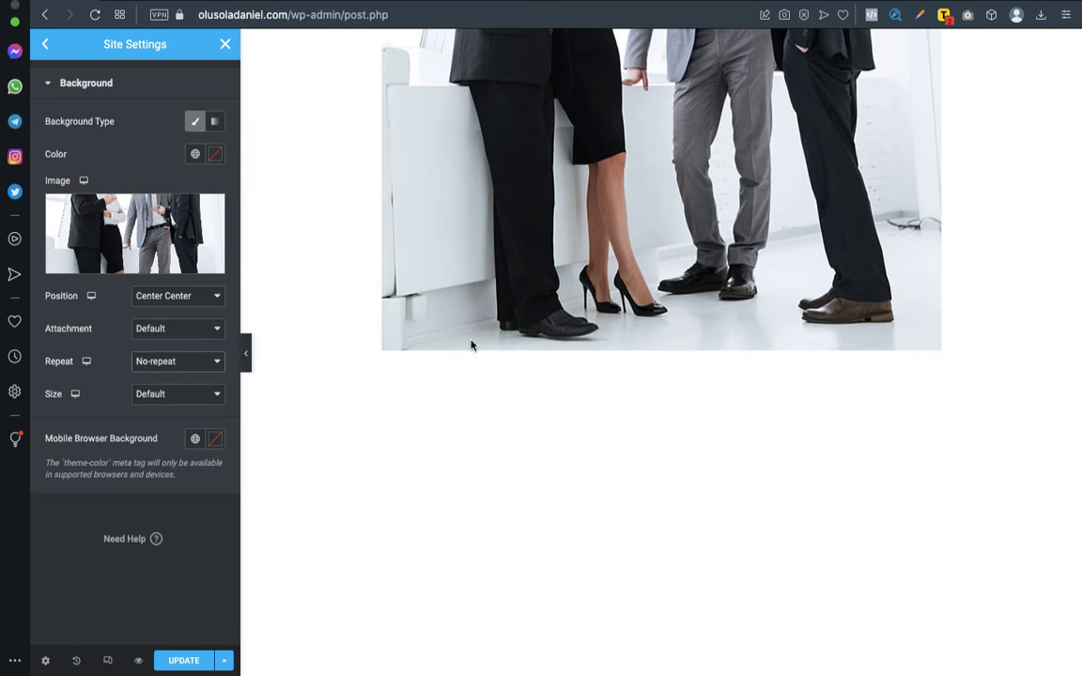
pyautogui.click(177, 299)
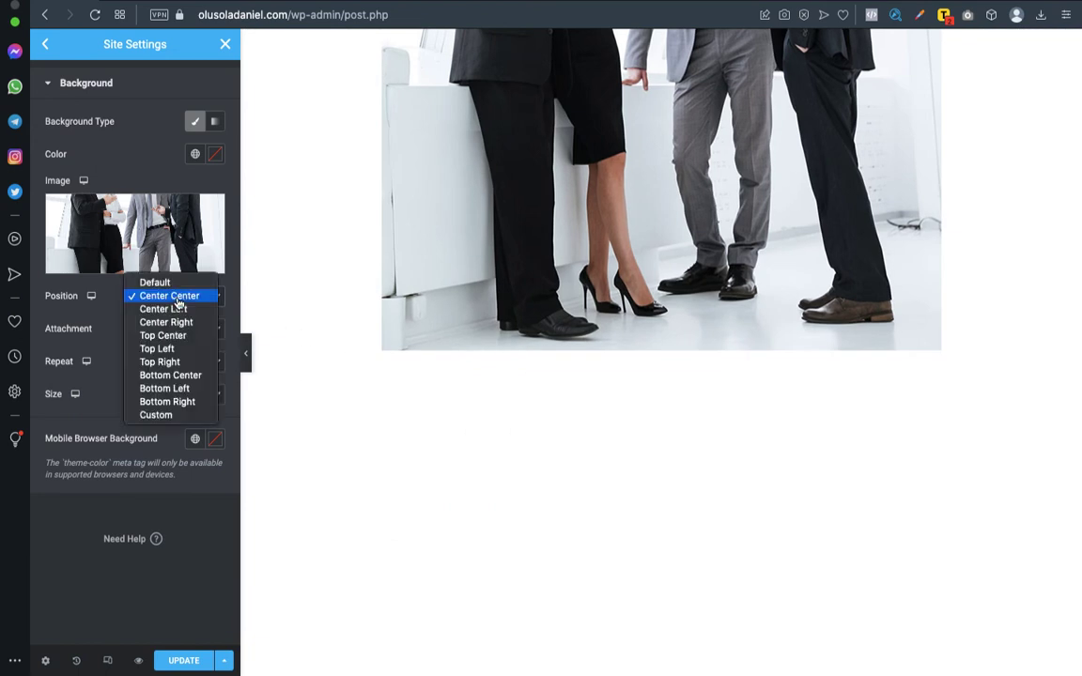
pyautogui.click(105, 382)
# Try the Cover, Contain and Auto sizes on the background image, ending on Contain.
pyautogui.click(149, 394)
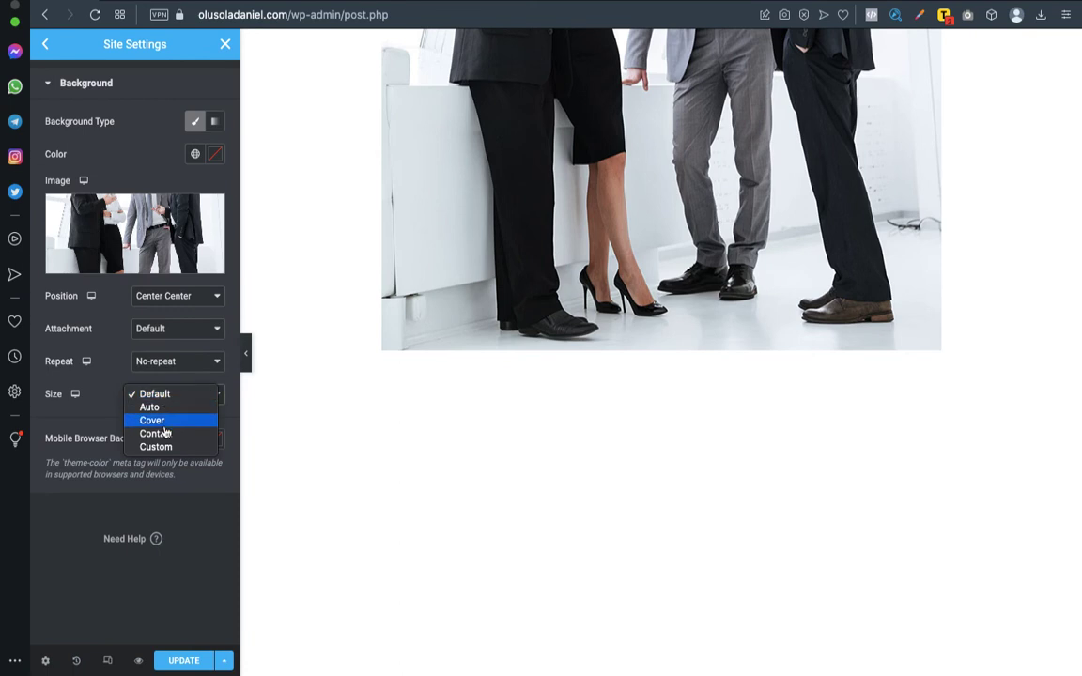
pyautogui.click(153, 421)
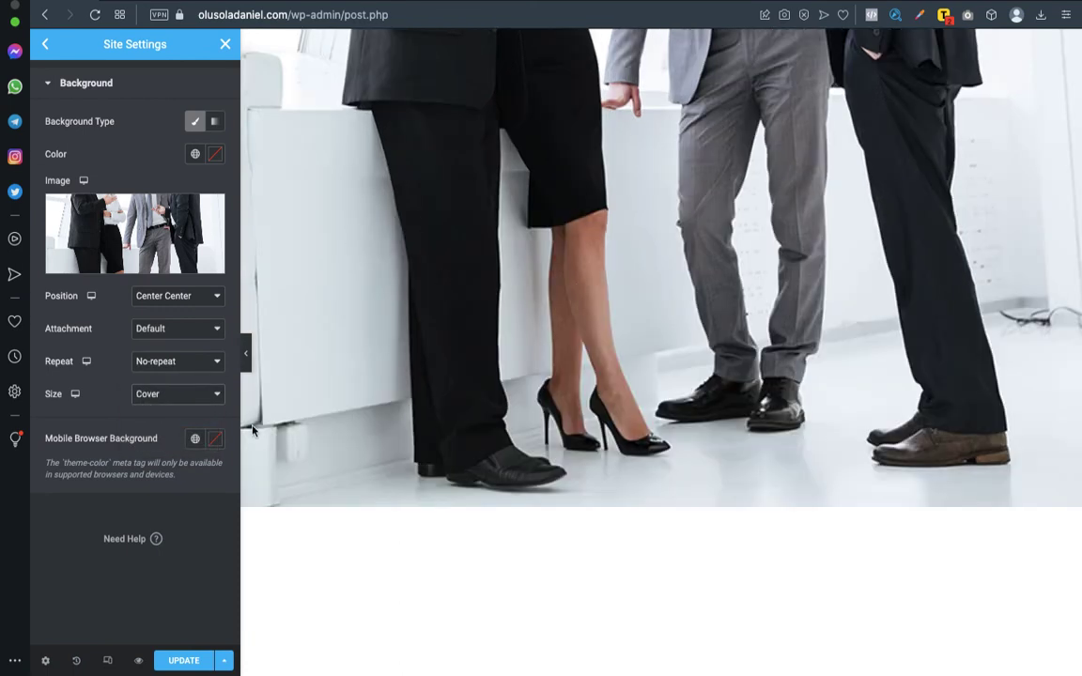
pyautogui.click(172, 394)
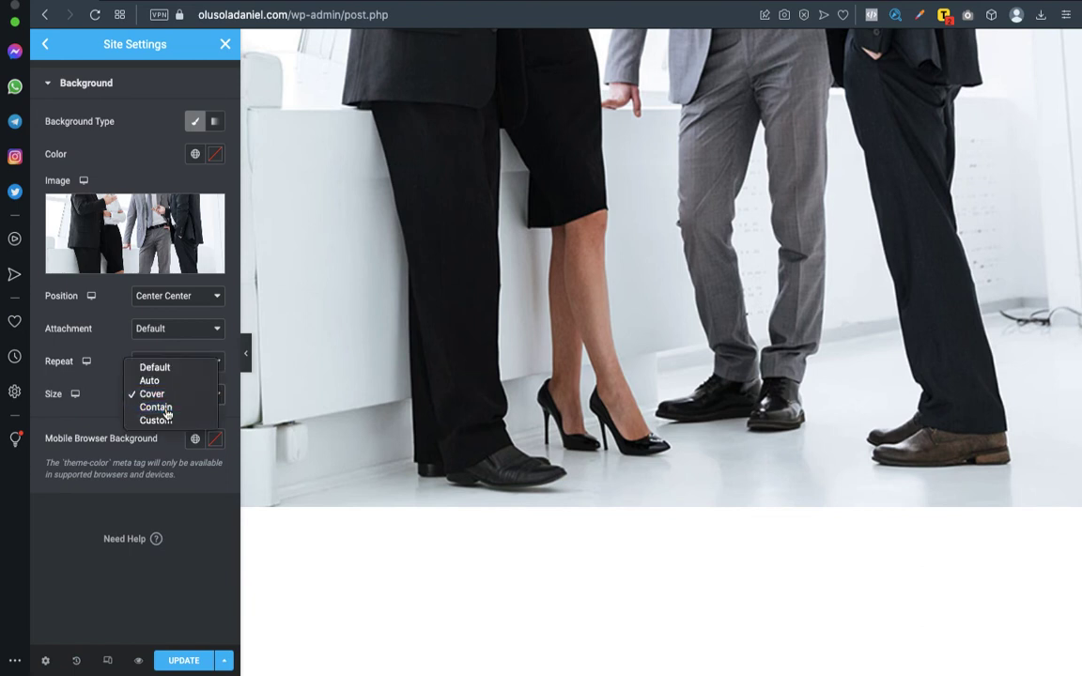
pyautogui.click(156, 407)
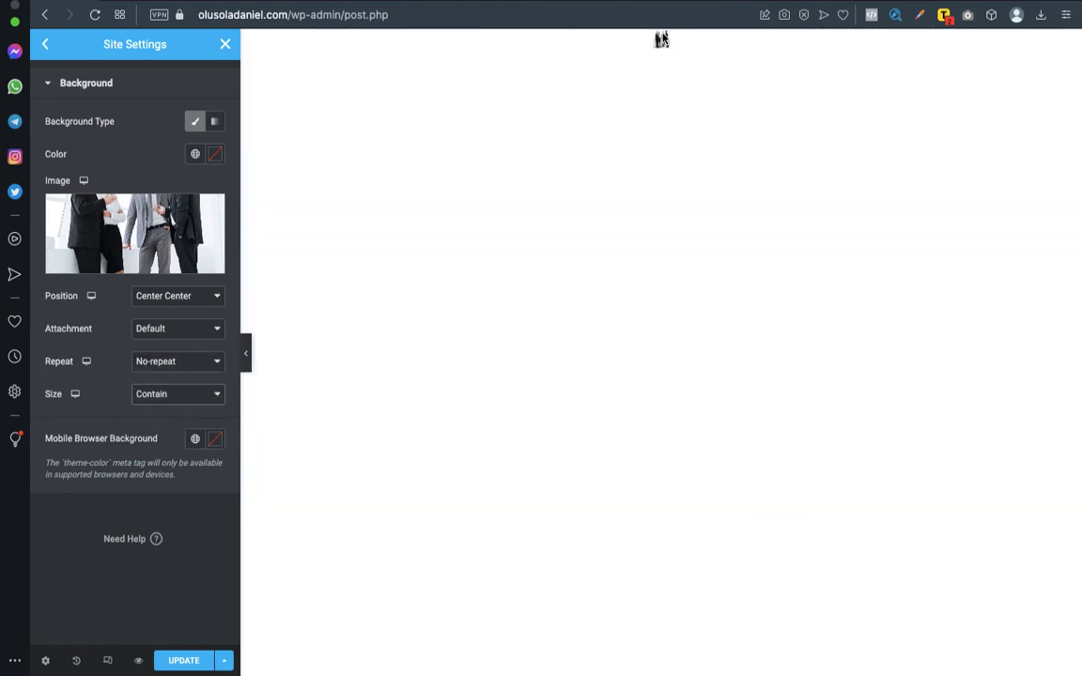
pyautogui.click(208, 398)
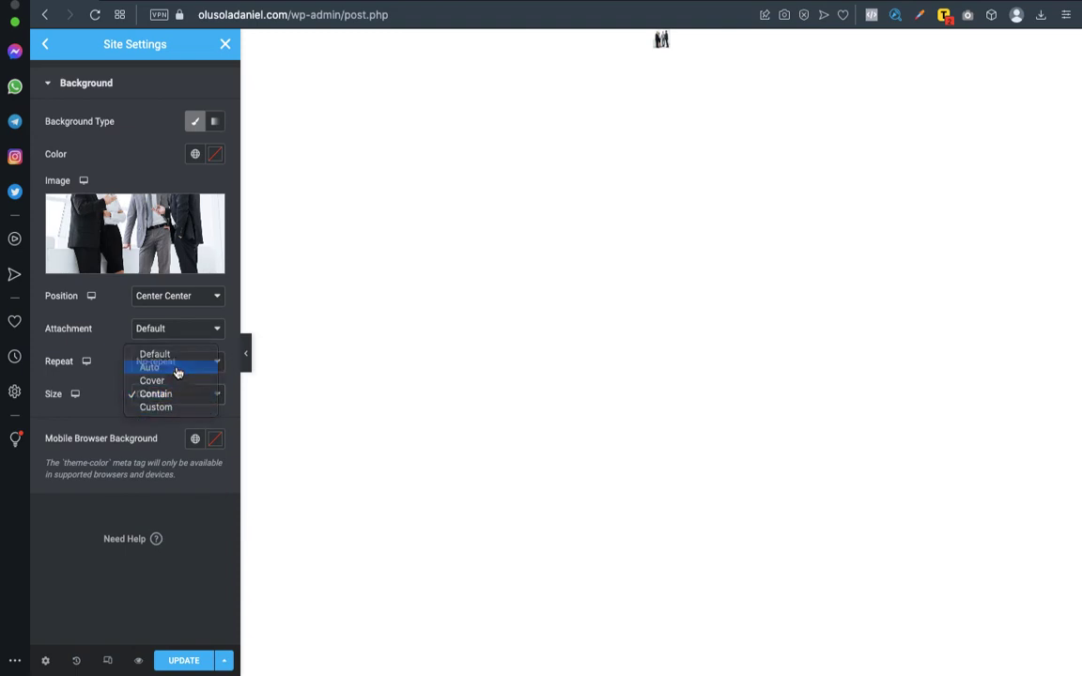
pyautogui.click(177, 369)
pyautogui.click(179, 393)
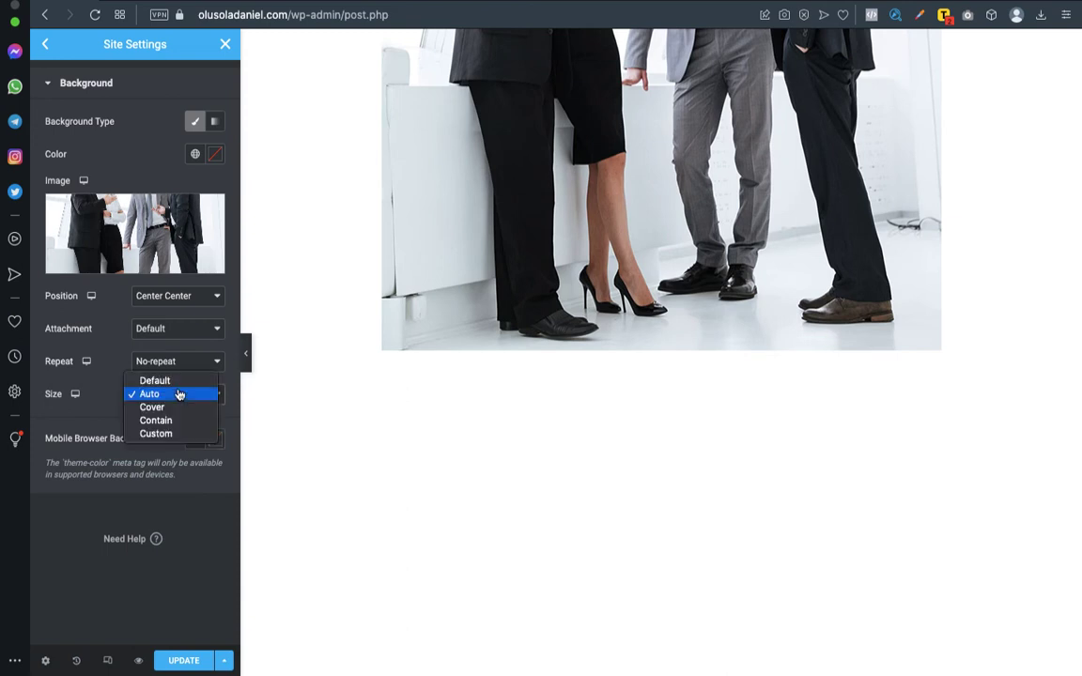
pyautogui.click(170, 421)
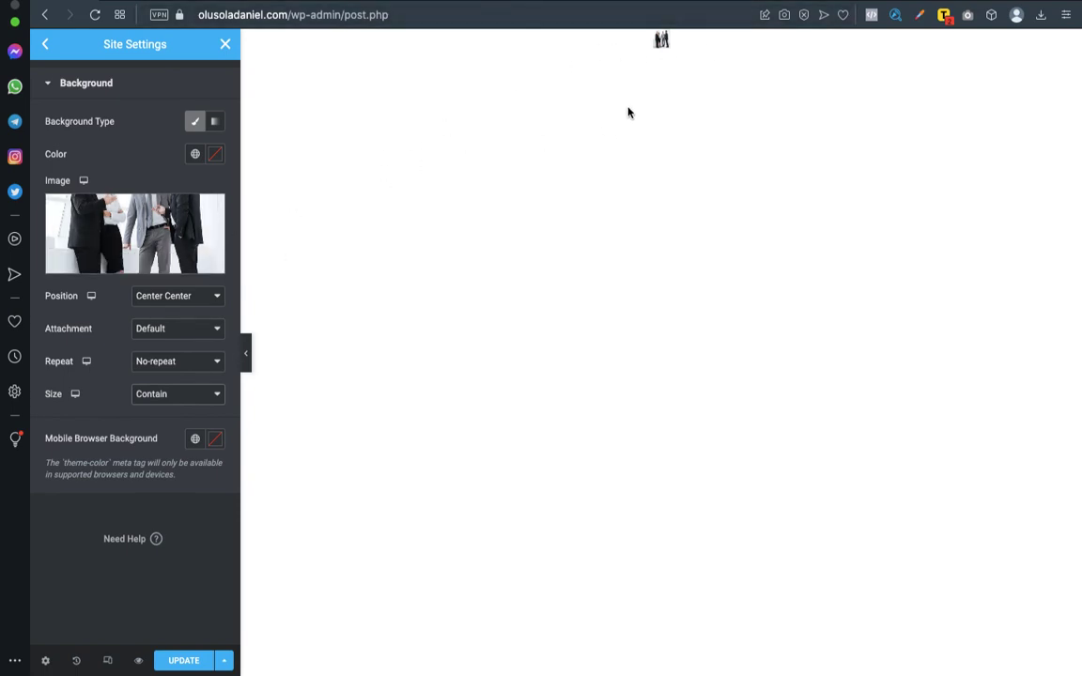
# Remove the photo from the site background, keeping the Classic background type.
pyautogui.moveTo(148, 234)
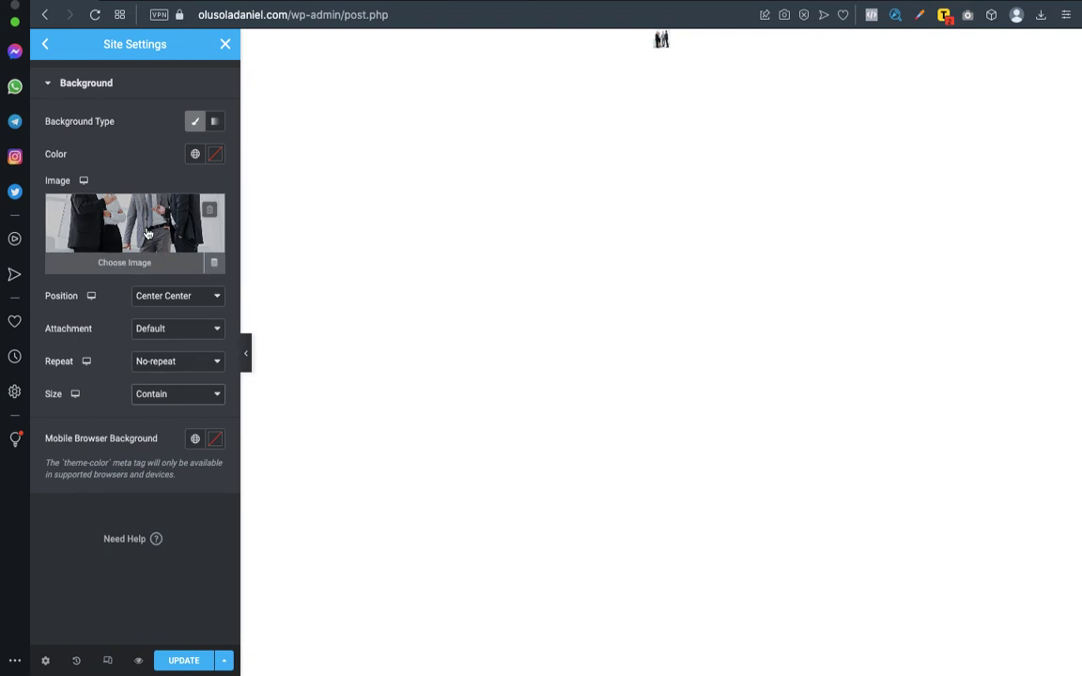
pyautogui.click(215, 211)
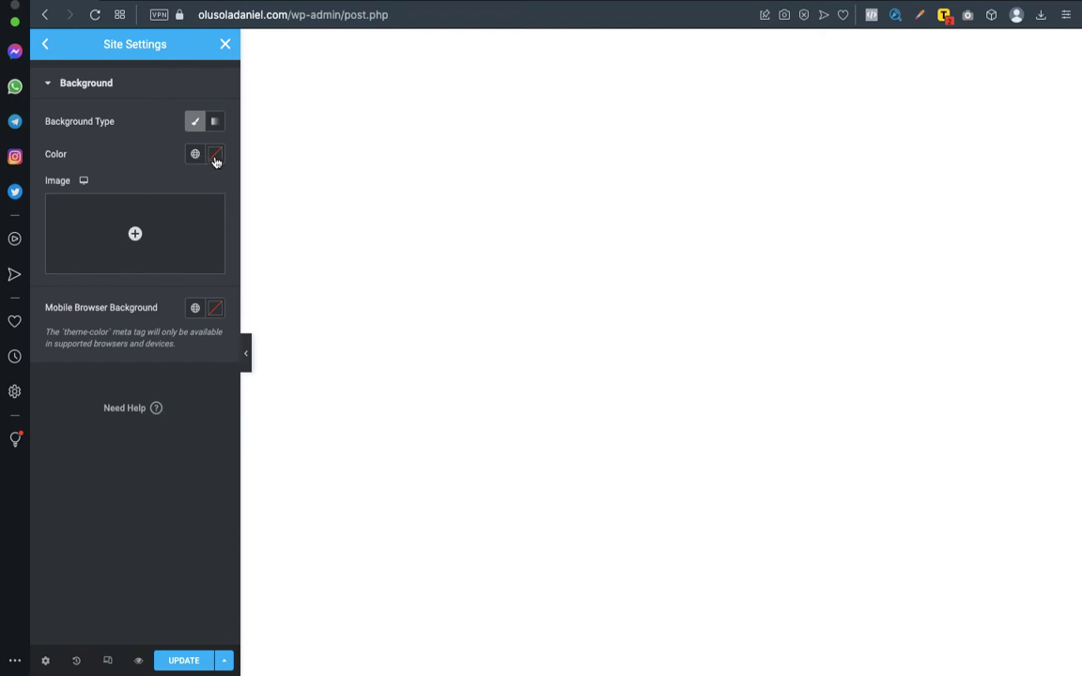
pyautogui.click(197, 121)
pyautogui.click(194, 121)
# Try red and purple shades as the Classic background color, ending on #641887, and reset the color.
pyautogui.click(216, 155)
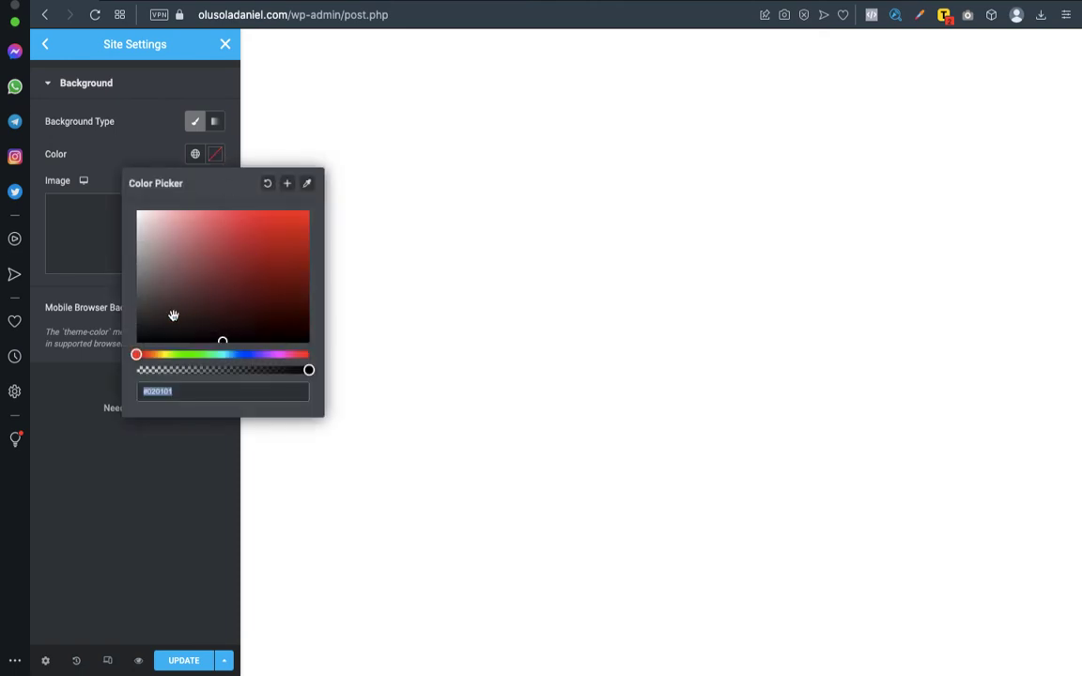
pyautogui.click(277, 226)
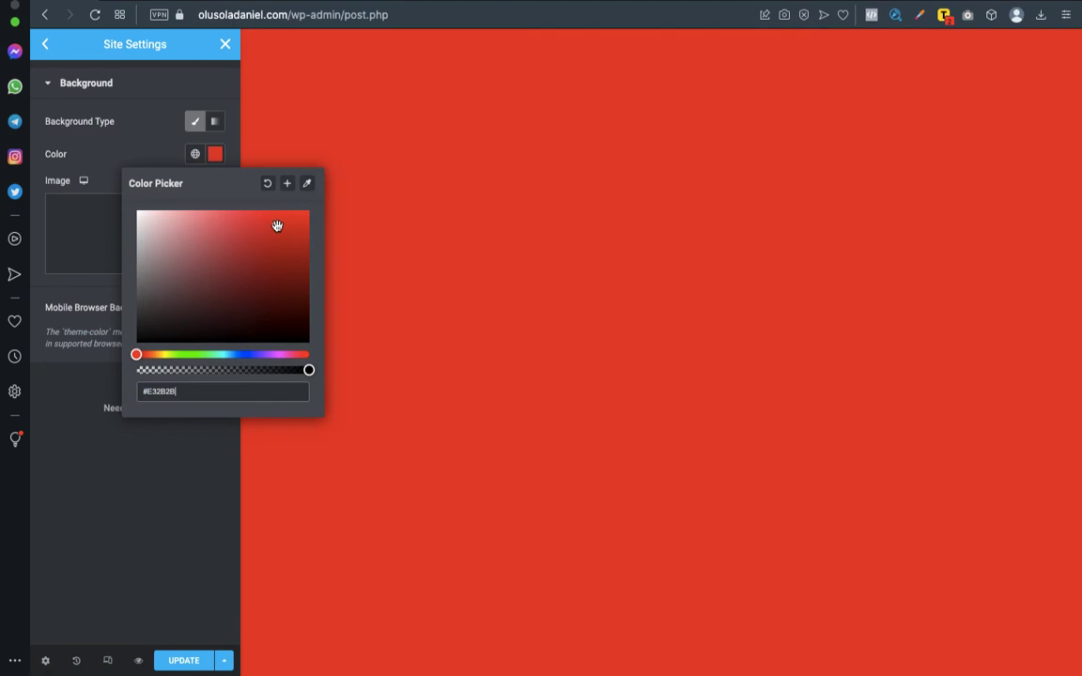
pyautogui.click(262, 253)
pyautogui.click(300, 222)
pyautogui.moveTo(297, 250)
pyautogui.mouseDown()
pyautogui.moveTo(283, 312)
pyautogui.moveTo(136, 241)
pyautogui.moveTo(211, 215)
pyautogui.moveTo(253, 306)
pyautogui.moveTo(279, 272)
pyautogui.mouseUp()
pyautogui.moveTo(244, 353)
pyautogui.mouseDown()
pyautogui.moveTo(159, 363)
pyautogui.moveTo(308, 356)
pyautogui.moveTo(271, 355)
pyautogui.mouseUp()
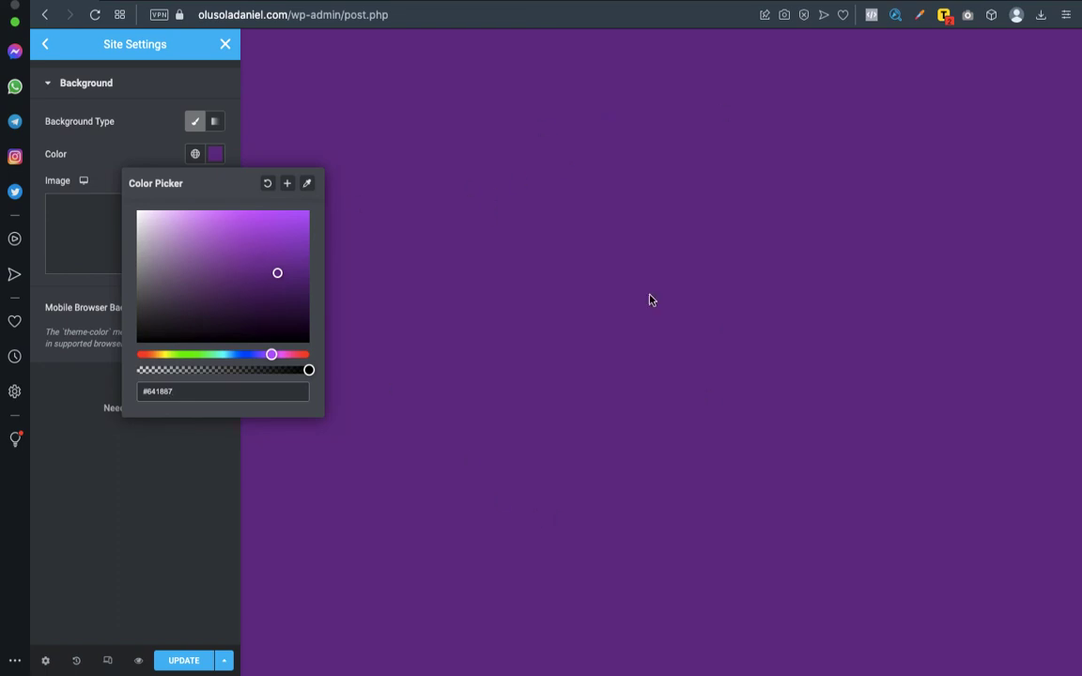
pyautogui.click(271, 188)
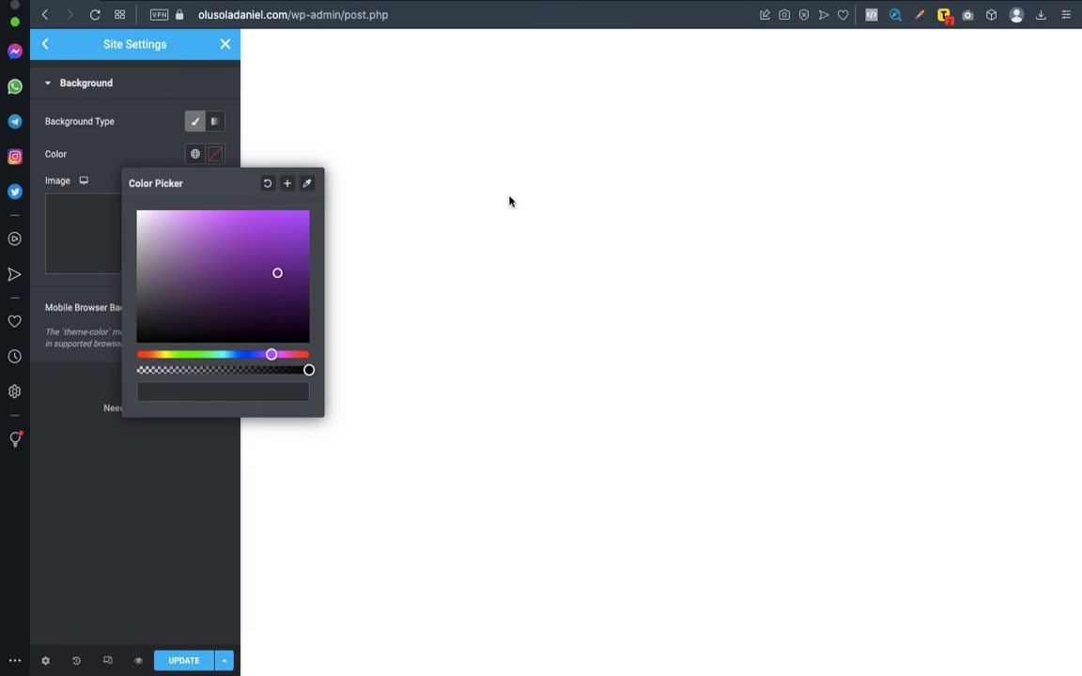
pyautogui.click(156, 120)
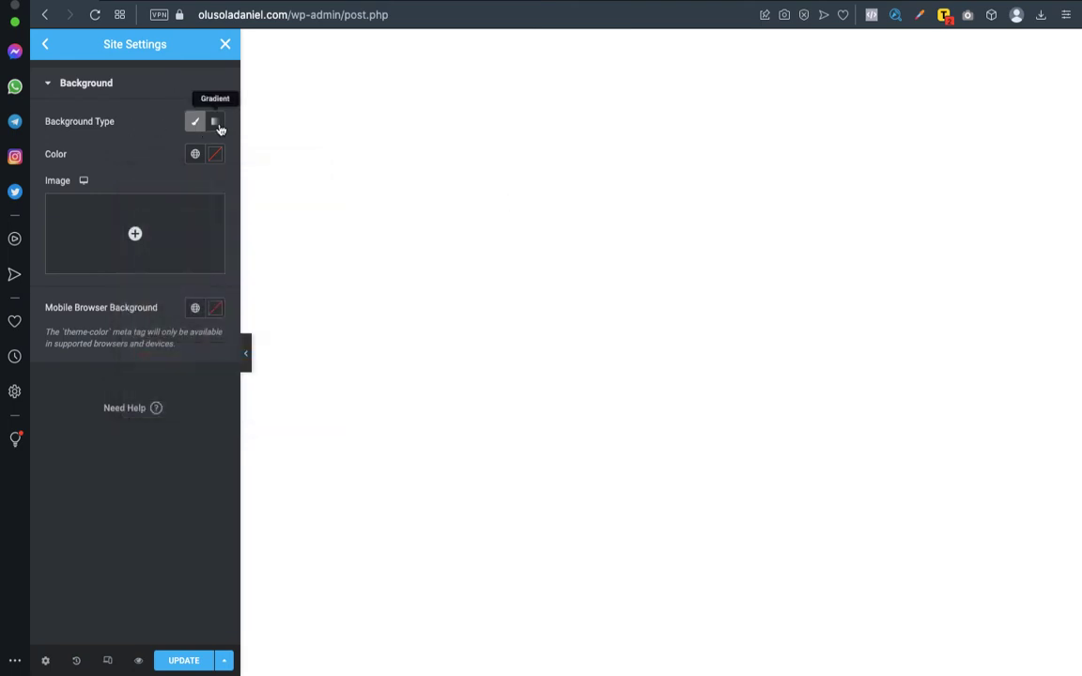
# Switch the background type to Gradient and back to Classic.
pyautogui.click(218, 127)
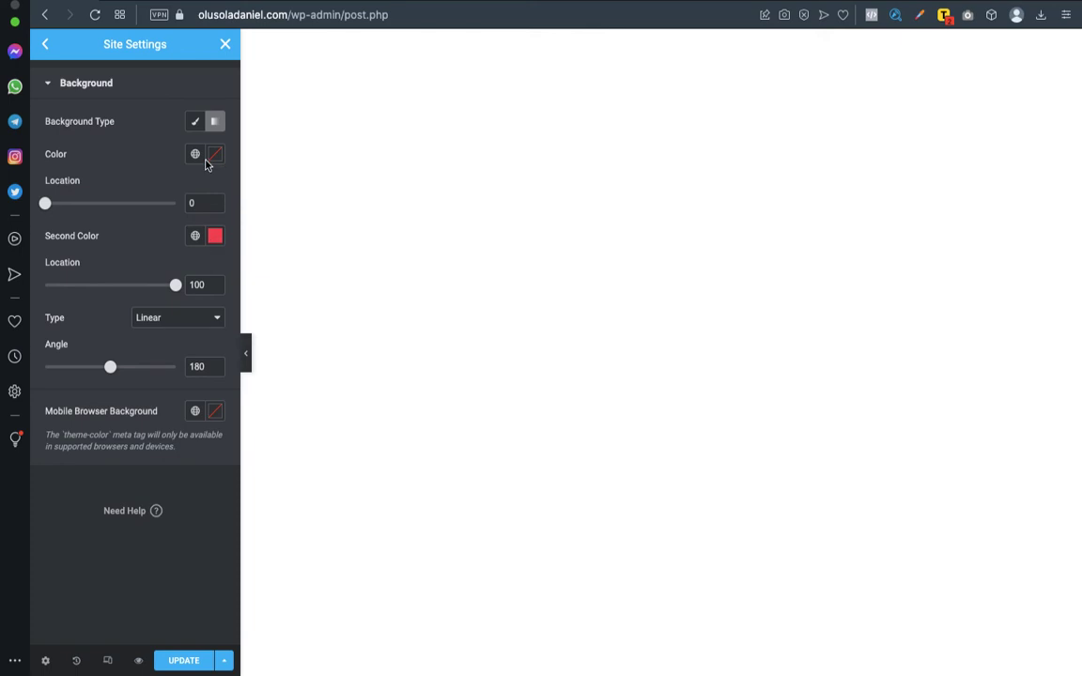
pyautogui.click(199, 126)
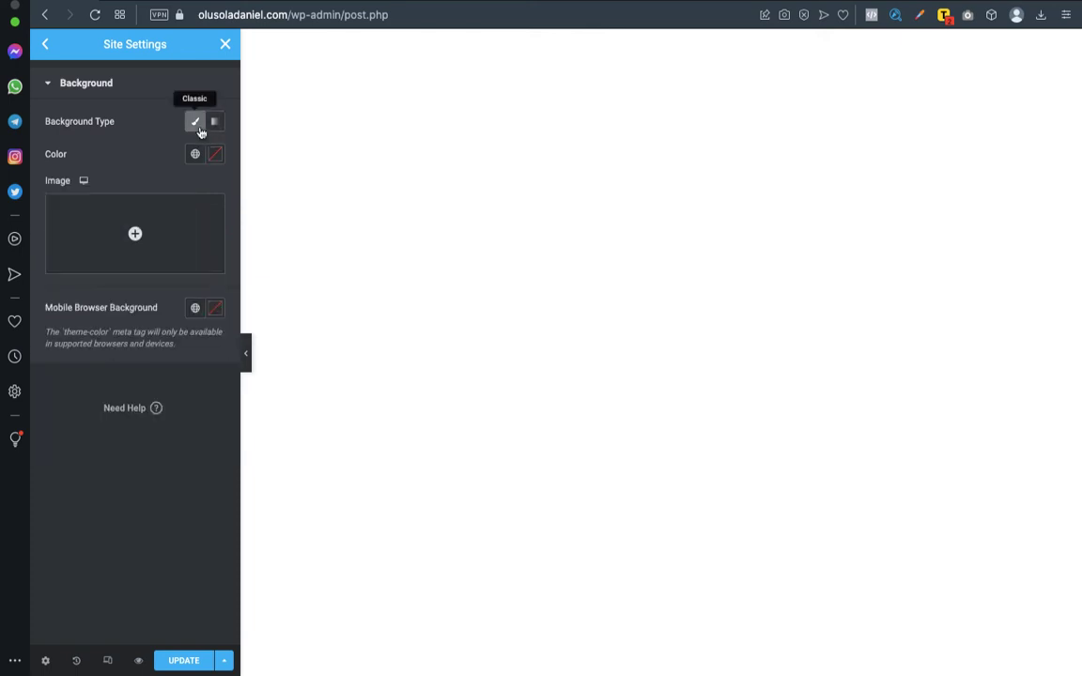
pyautogui.click(199, 127)
pyautogui.click(200, 125)
# Set the background type to Gradient and change its first color to a very pale lilac.
pyautogui.click(214, 125)
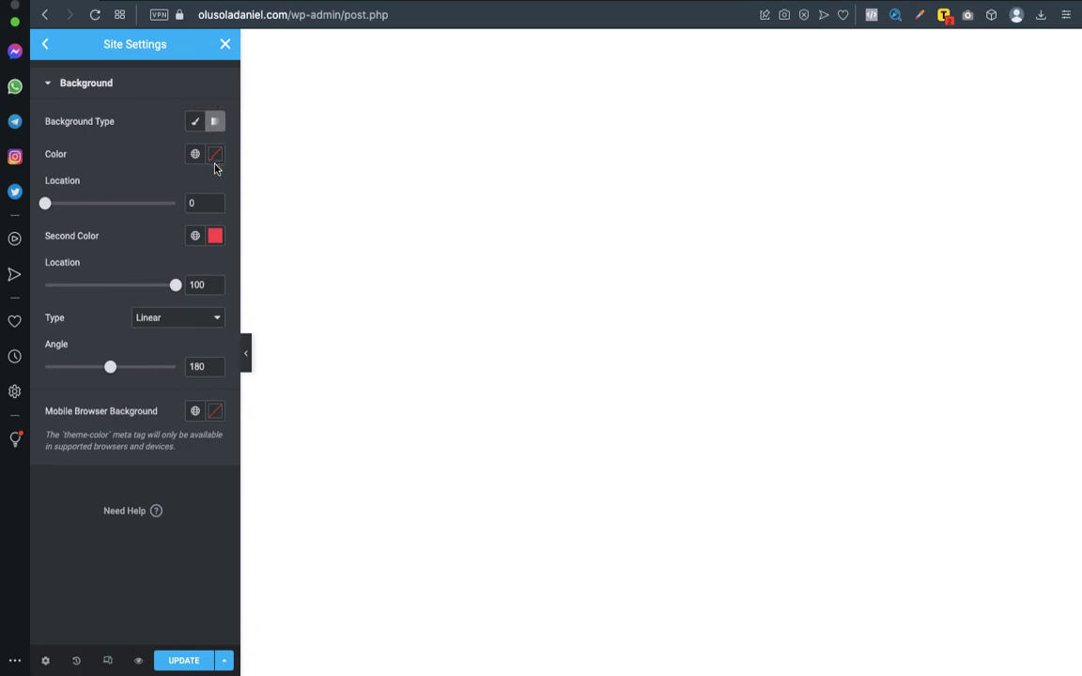
pyautogui.click(215, 158)
pyautogui.click(235, 265)
pyautogui.moveTo(265, 236); pyautogui.dragTo(295, 217)
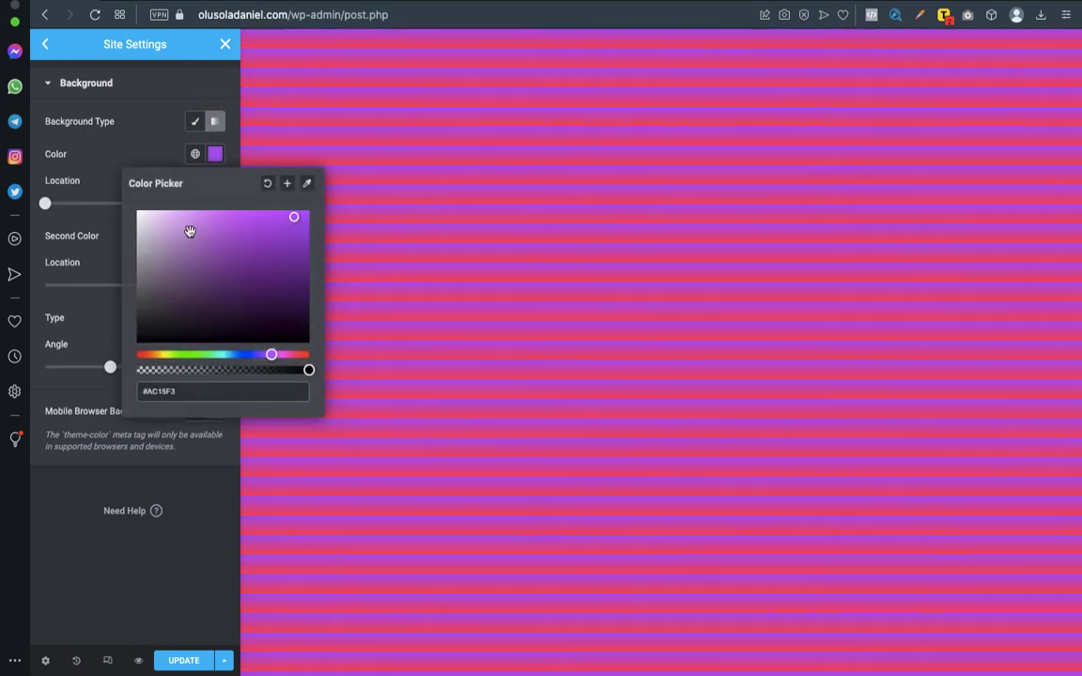
pyautogui.click(152, 226)
pyautogui.moveTo(152, 226); pyautogui.dragTo(137, 201)
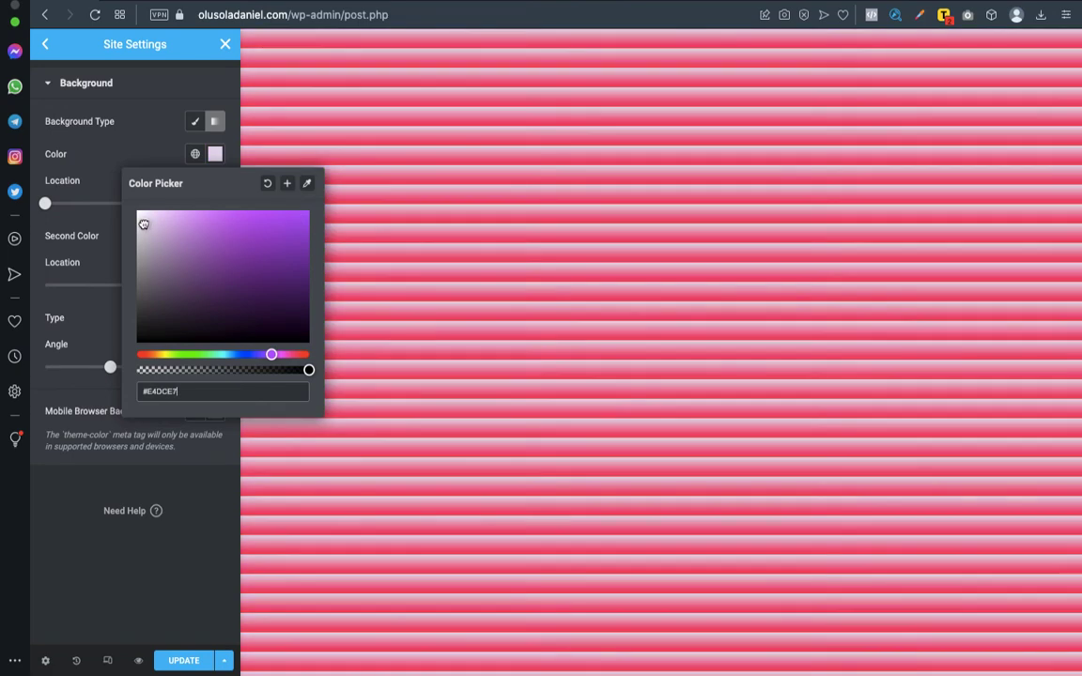
pyautogui.click(129, 142)
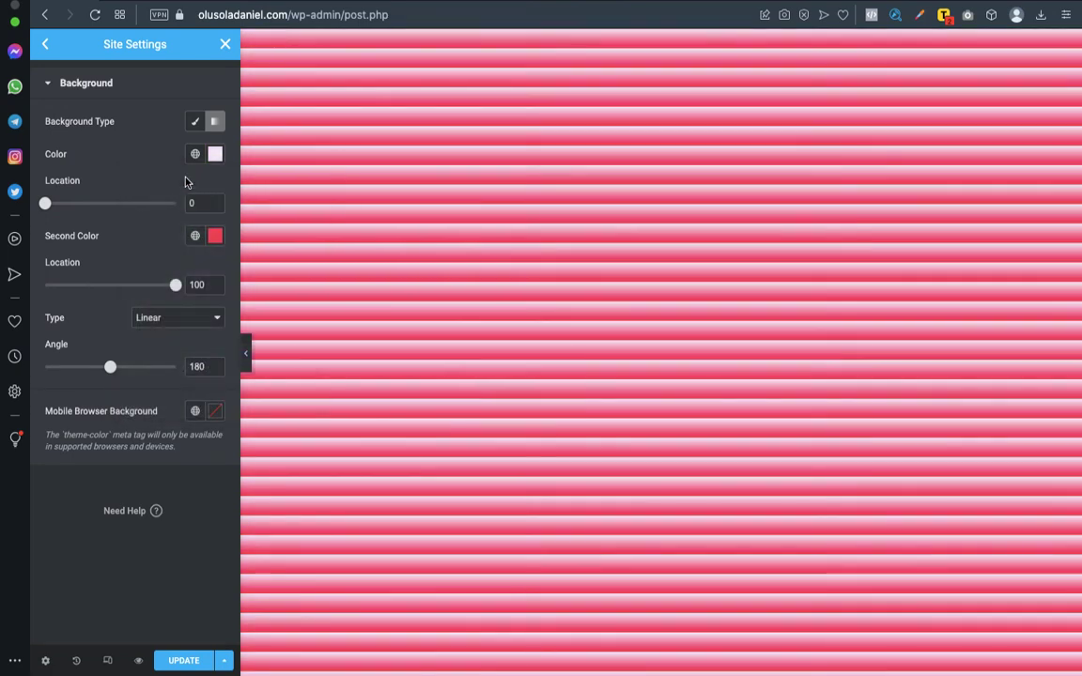
# Set the gradient's second color to dark red #630A20.
pyautogui.click(215, 236)
pyautogui.moveTo(203, 322); pyautogui.dragTo(293, 374)
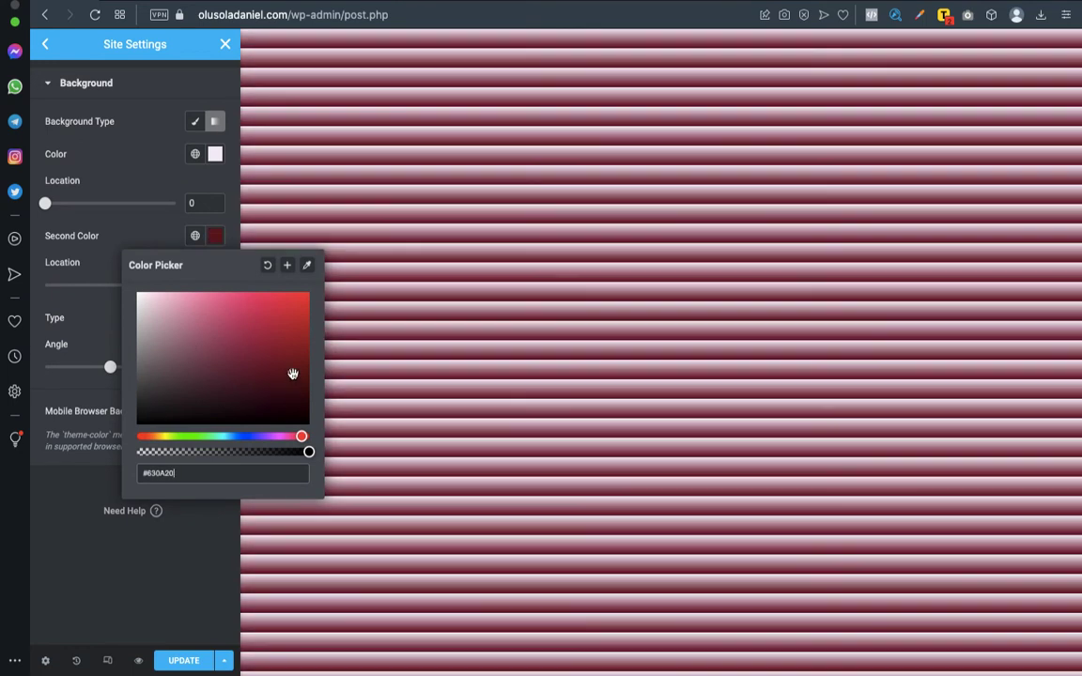
pyautogui.click(145, 141)
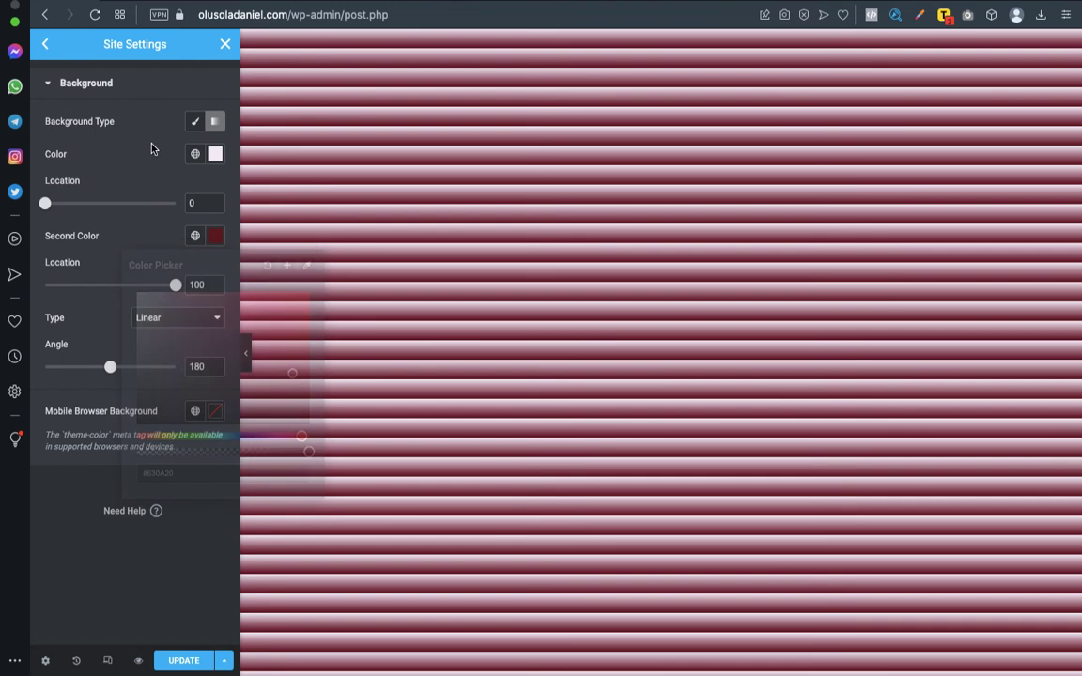
# Set the background type back to Classic and save the site settings.
pyautogui.click(196, 122)
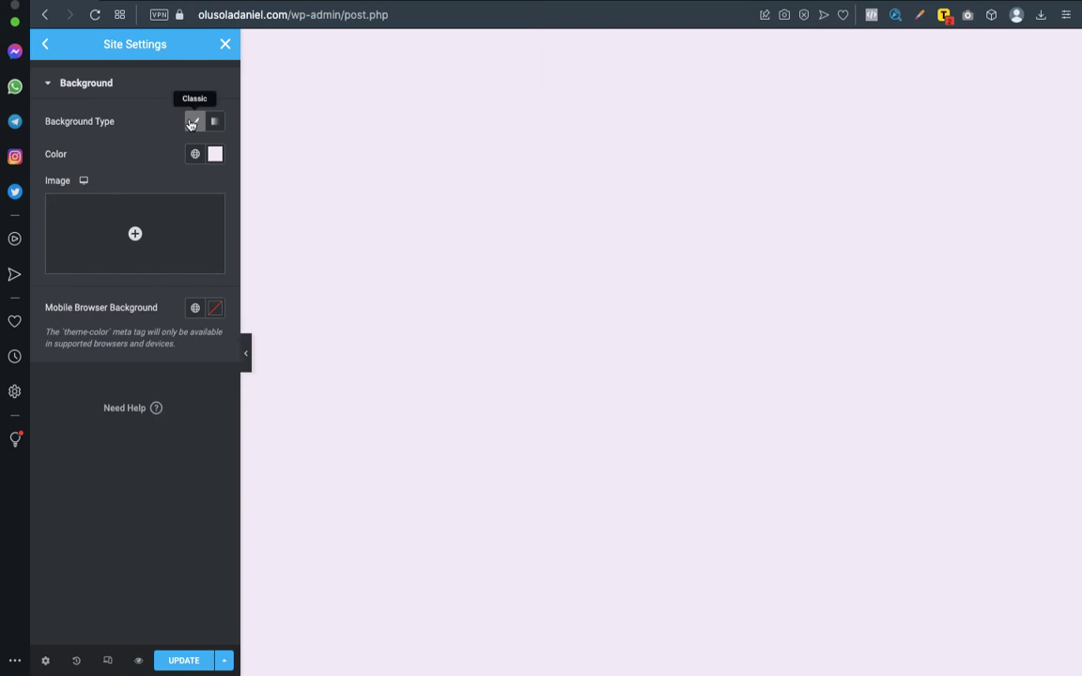
pyautogui.click(183, 662)
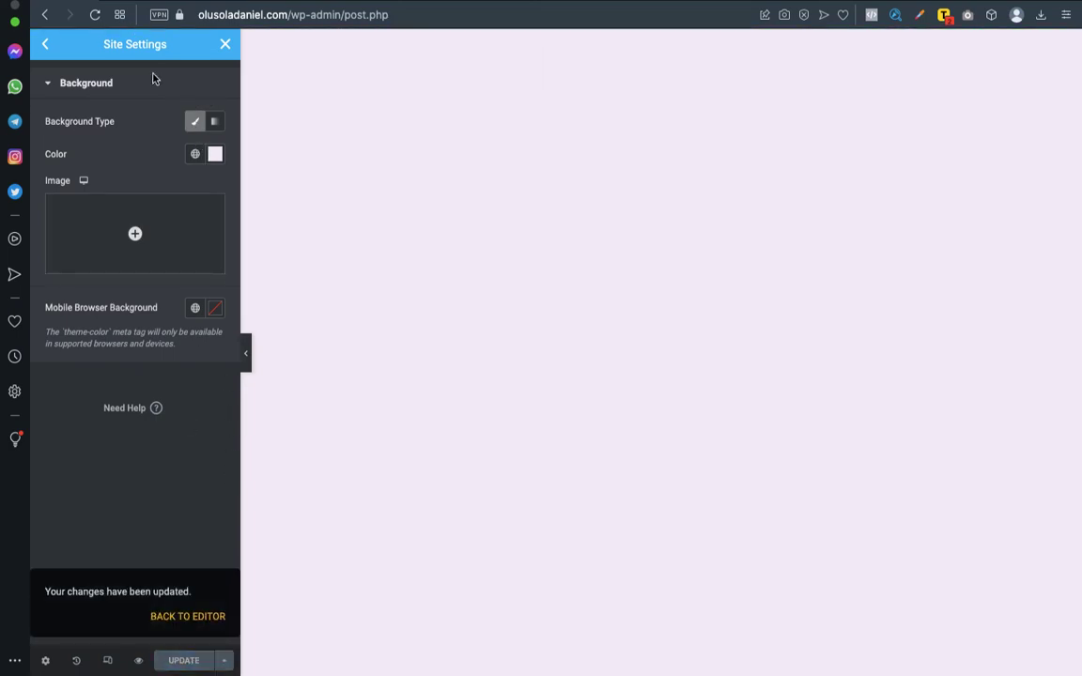
# Change the site background color to white #FFFFFF, save the site settings and return to the widgets list.
pyautogui.click(225, 47)
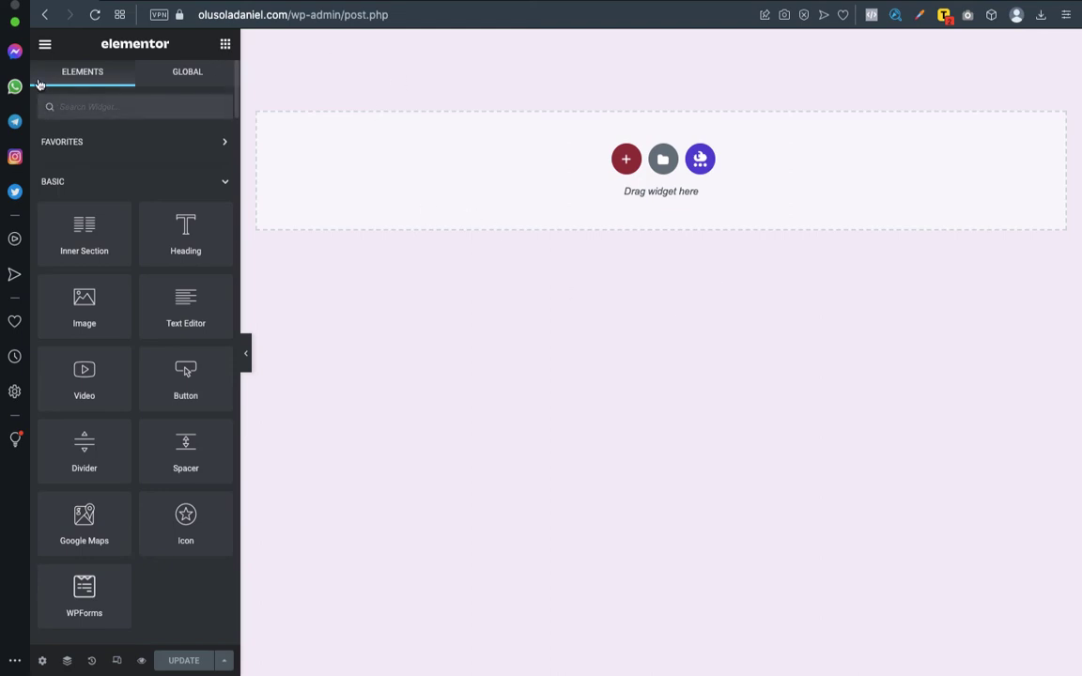
pyautogui.click(44, 44)
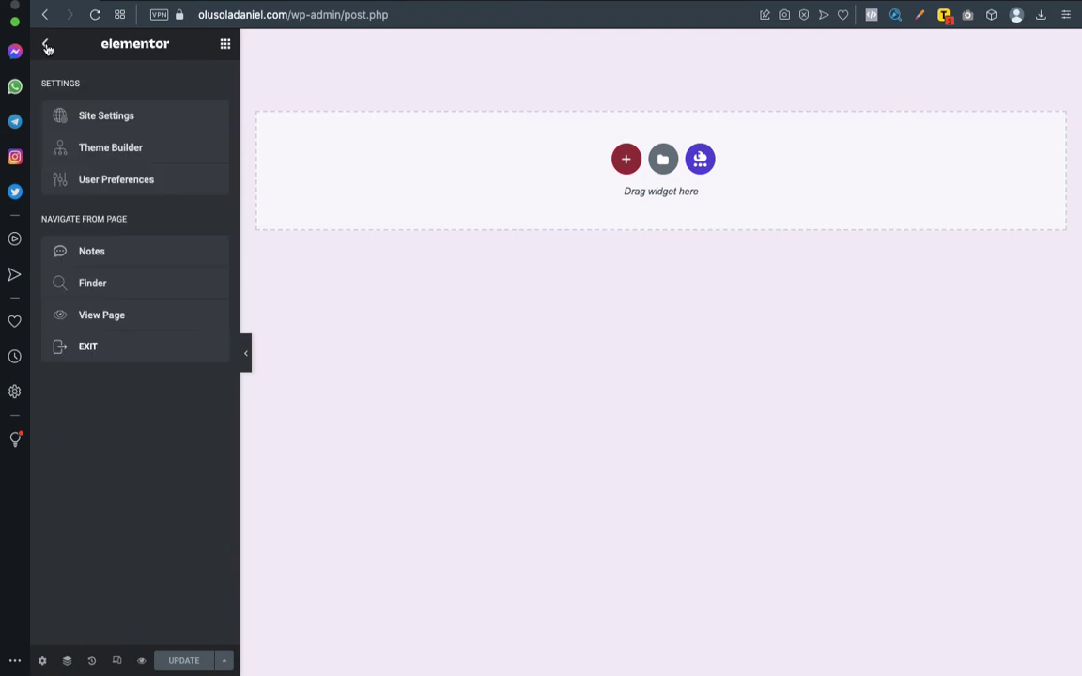
pyautogui.click(109, 114)
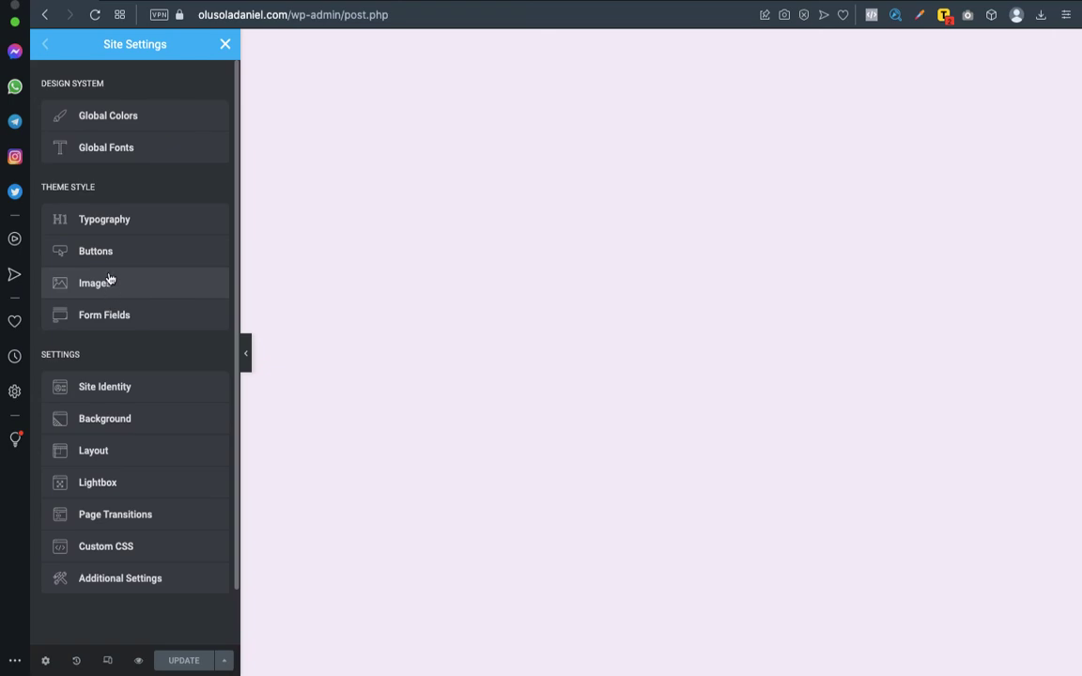
pyautogui.click(120, 414)
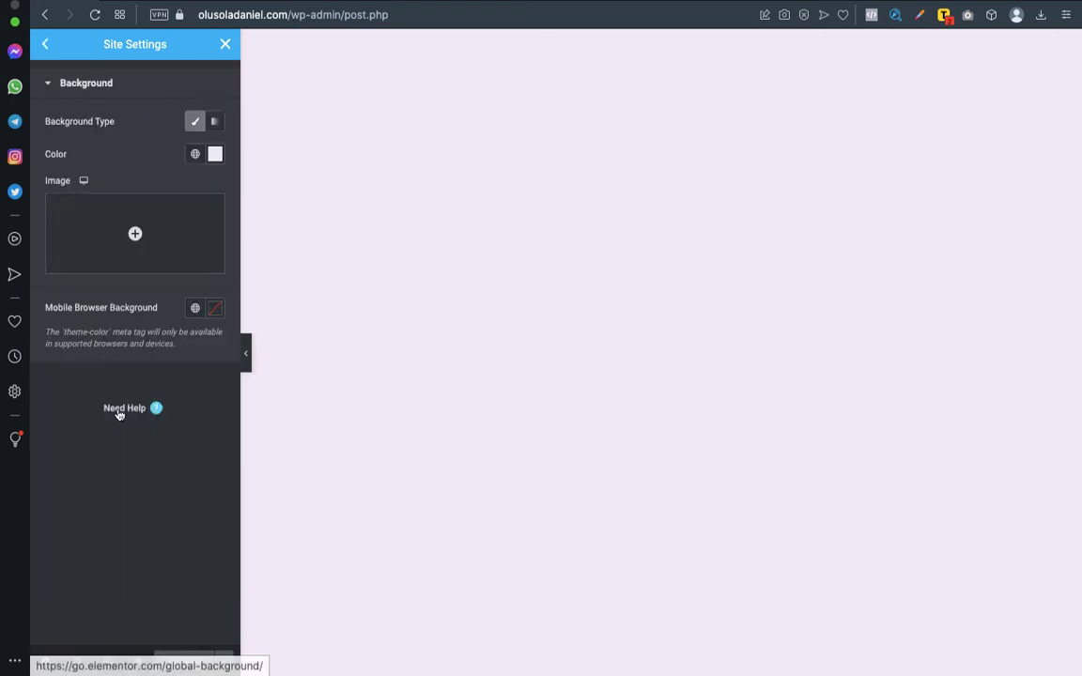
pyautogui.click(214, 154)
pyautogui.moveTo(183, 244); pyautogui.dragTo(121, 203)
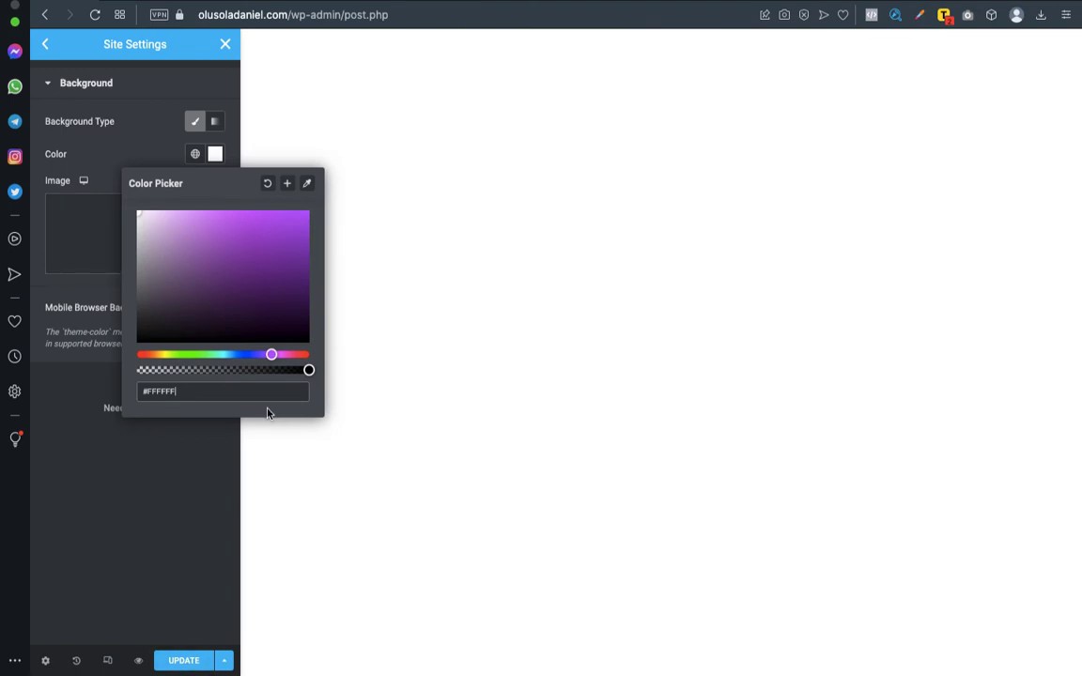
pyautogui.click(193, 661)
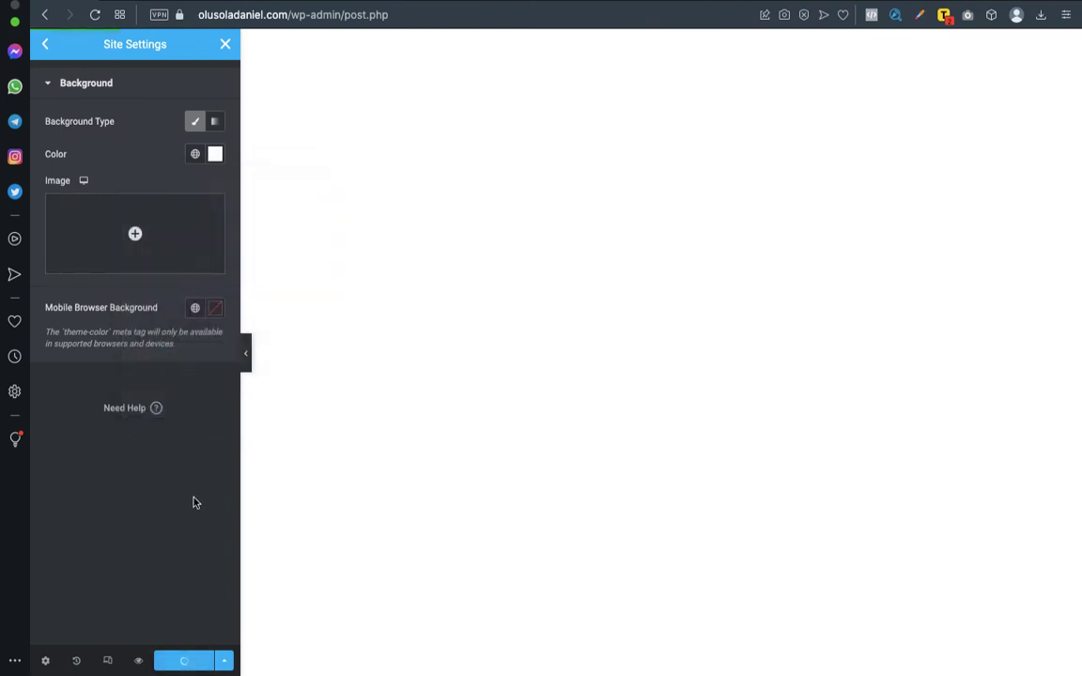
pyautogui.click(226, 45)
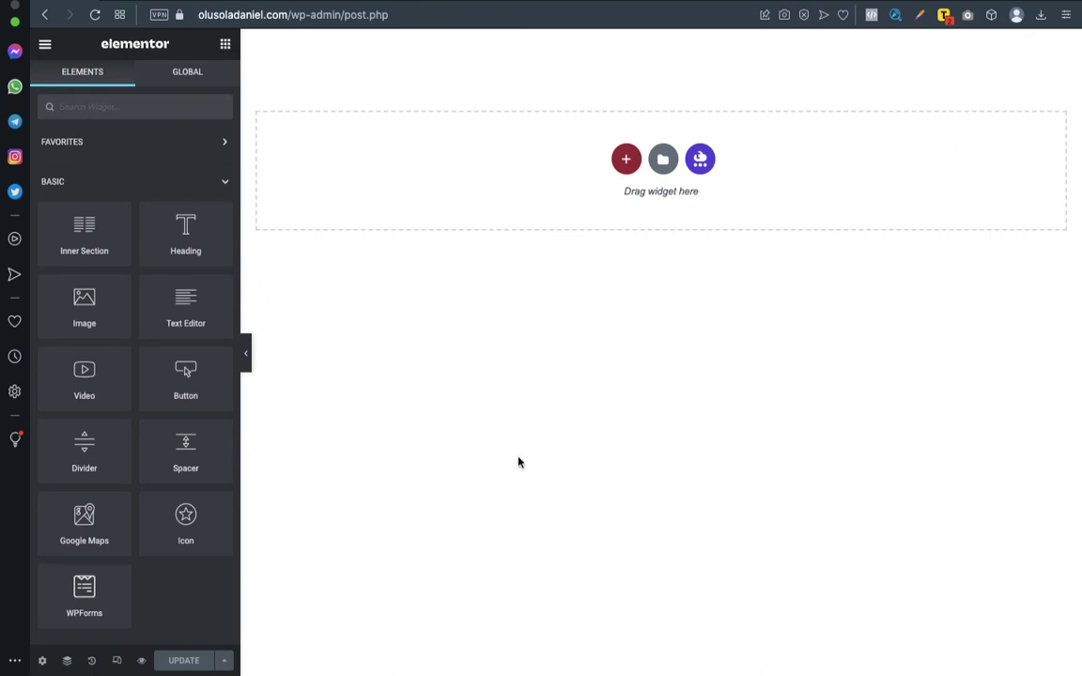
# Add a single-column section to the empty page and look at its section and column settings.
pyautogui.click(626, 159)
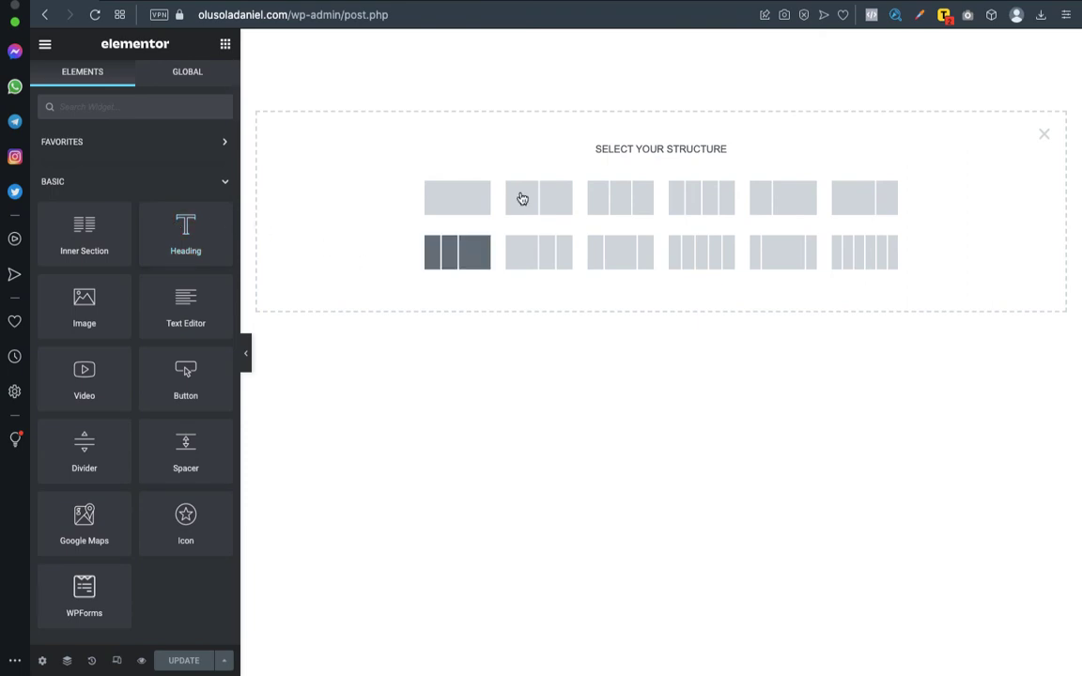
pyautogui.click(458, 201)
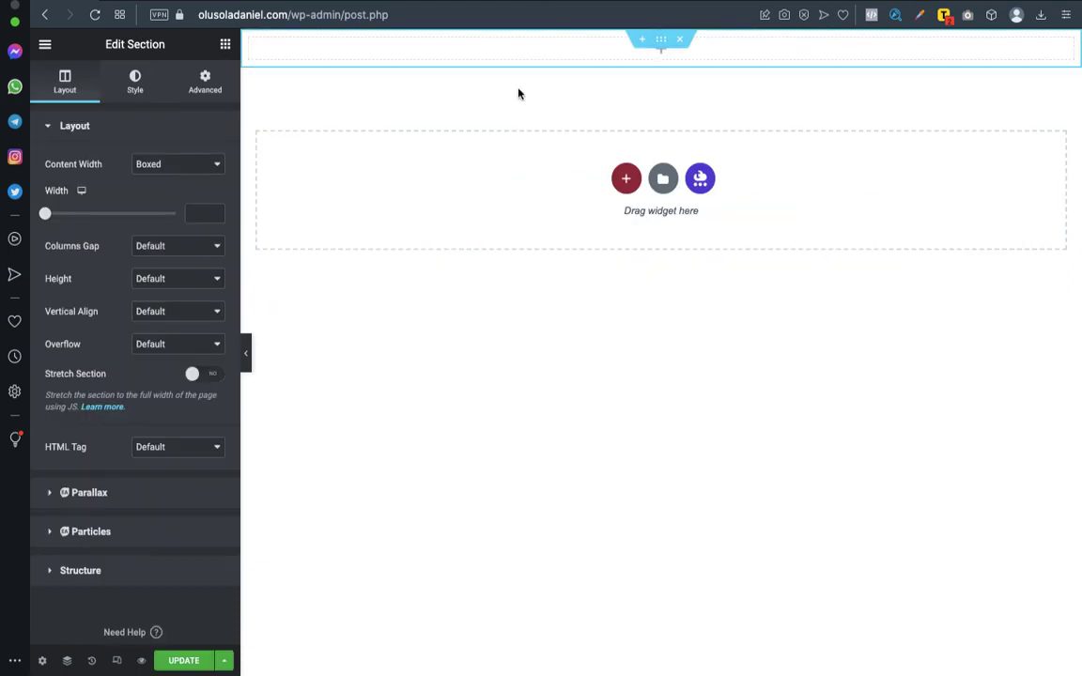
pyautogui.click(558, 48)
pyautogui.click(662, 40)
pyautogui.click(248, 40)
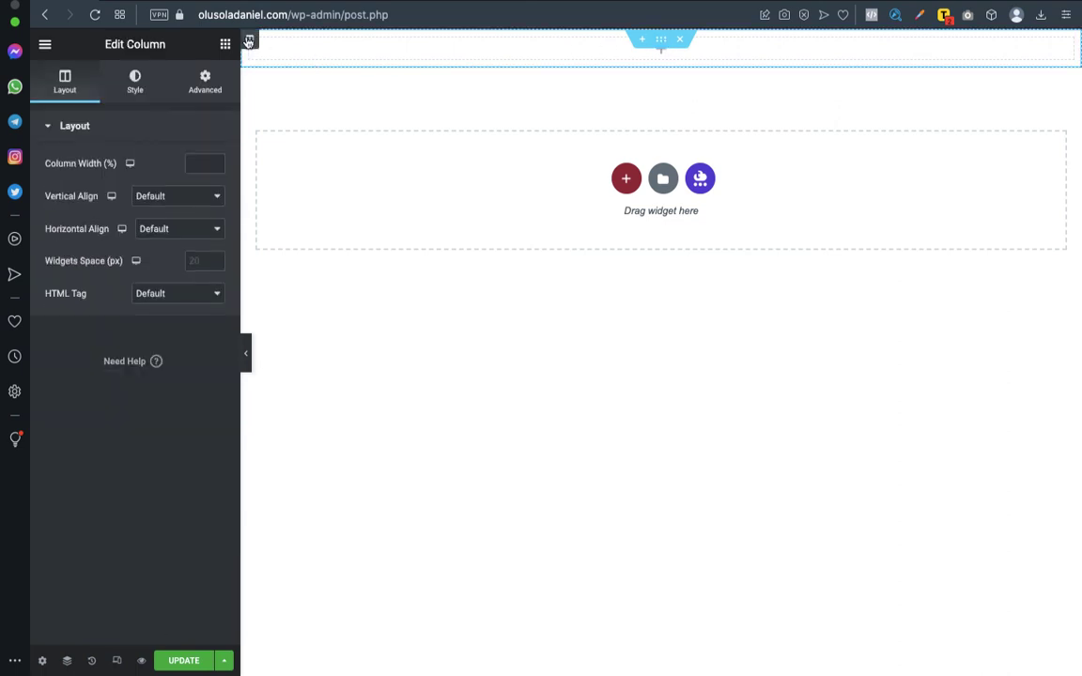
pyautogui.click(1054, 51)
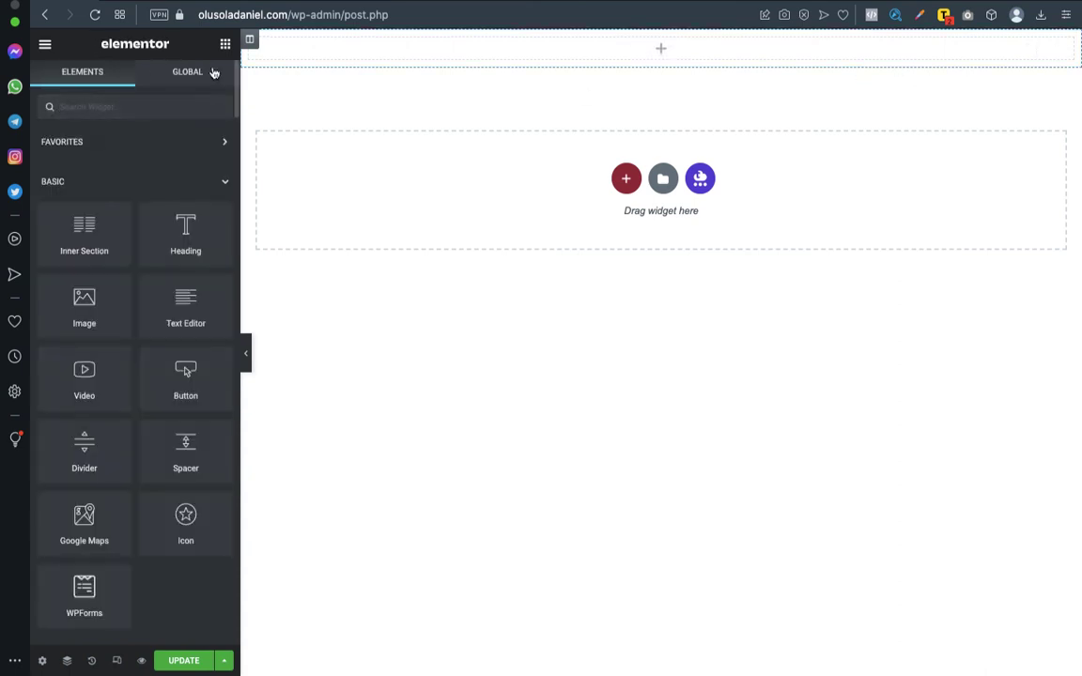
# Add another single-column section below the existing one.
pyautogui.moveTo(699, 50)
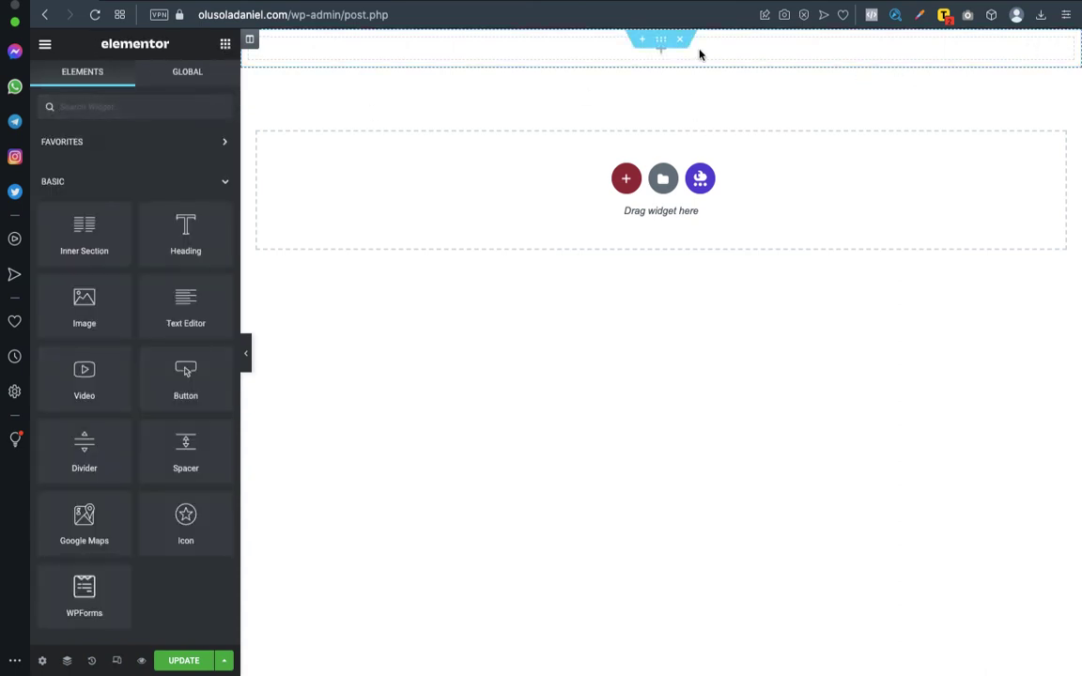
pyautogui.click(625, 180)
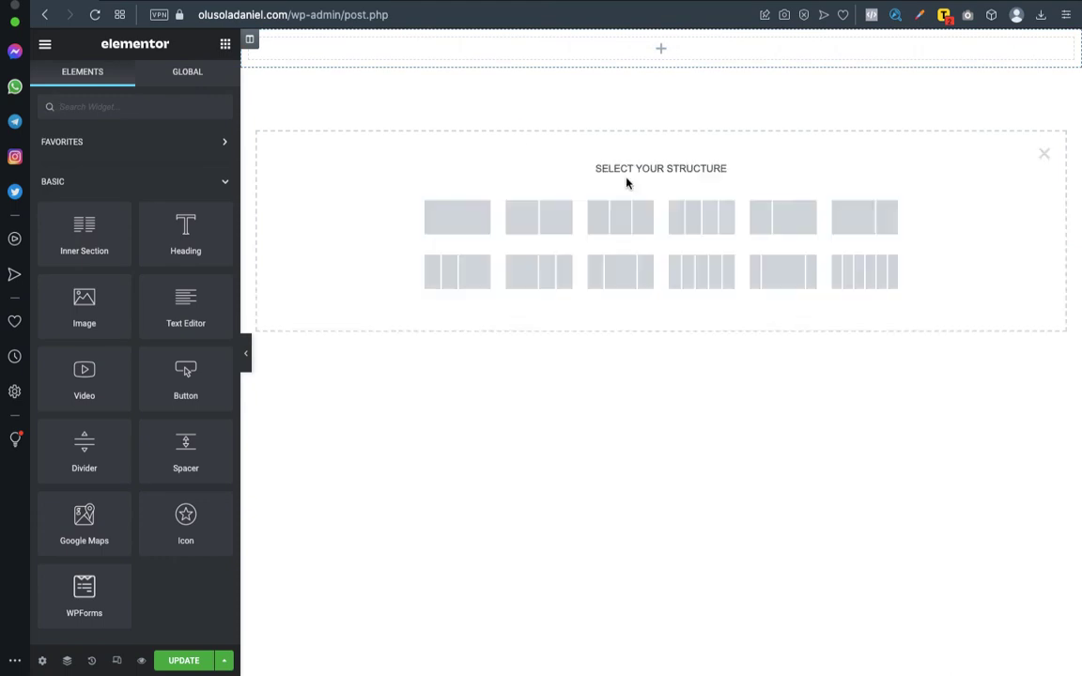
pyautogui.click(483, 218)
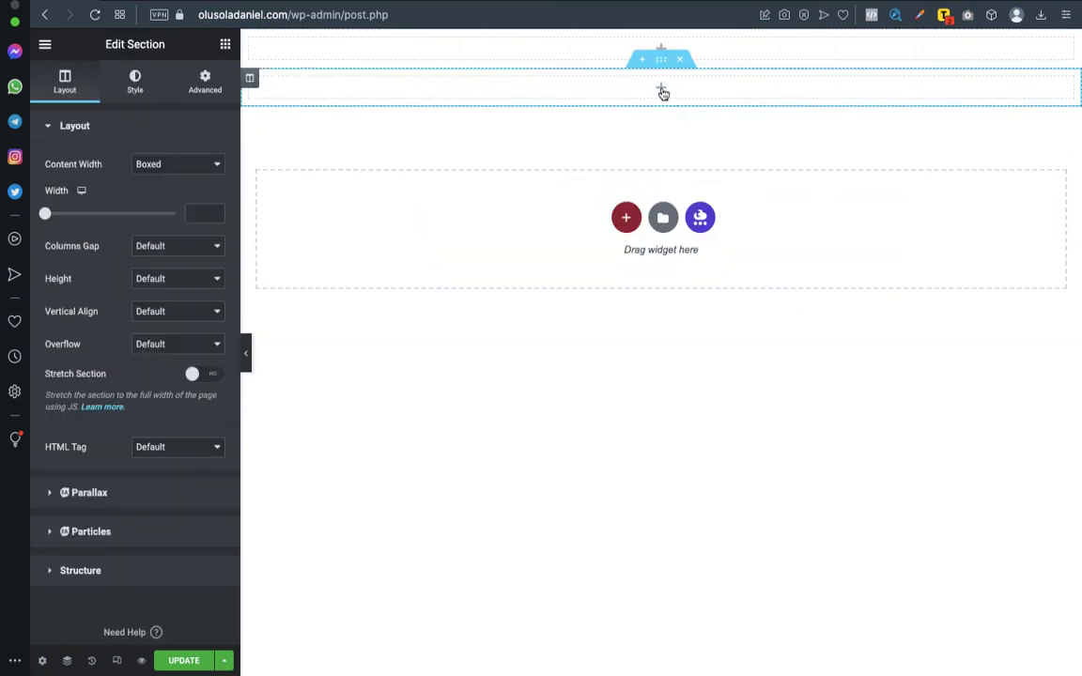
# Add a Heading widget to the lower section and view its advanced settings.
pyautogui.click(225, 46)
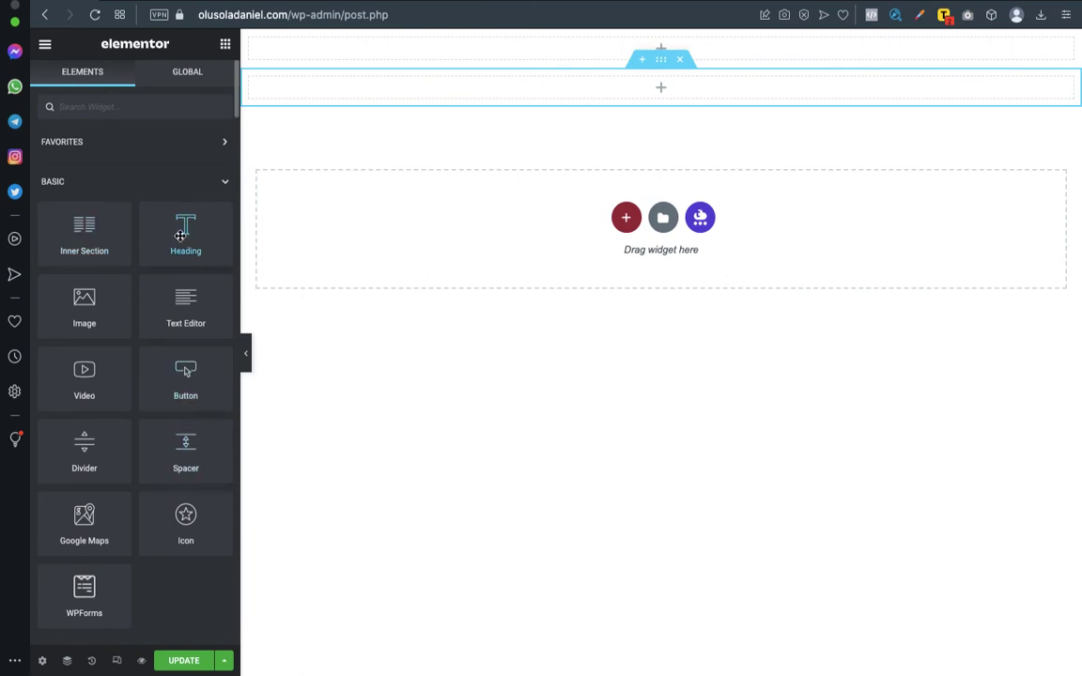
pyautogui.moveTo(180, 236); pyautogui.dragTo(667, 96)
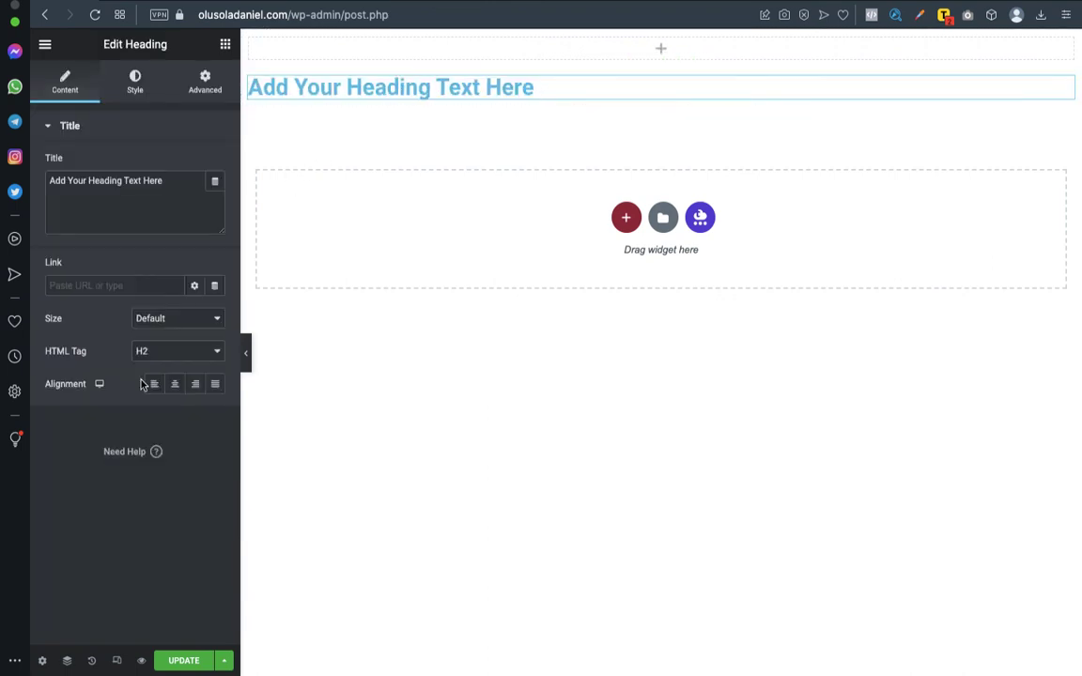
pyautogui.click(206, 82)
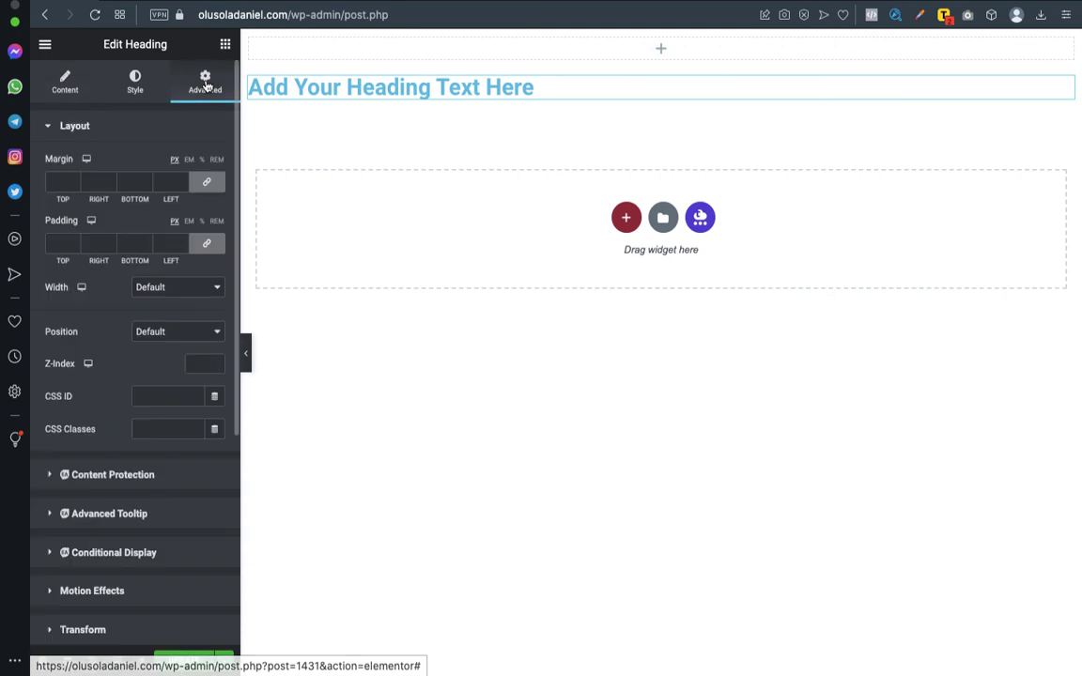
# Add a Heading widget to the empty upper section and delete it again.
pyautogui.click(226, 44)
pyautogui.moveTo(184, 229); pyautogui.dragTo(701, 51)
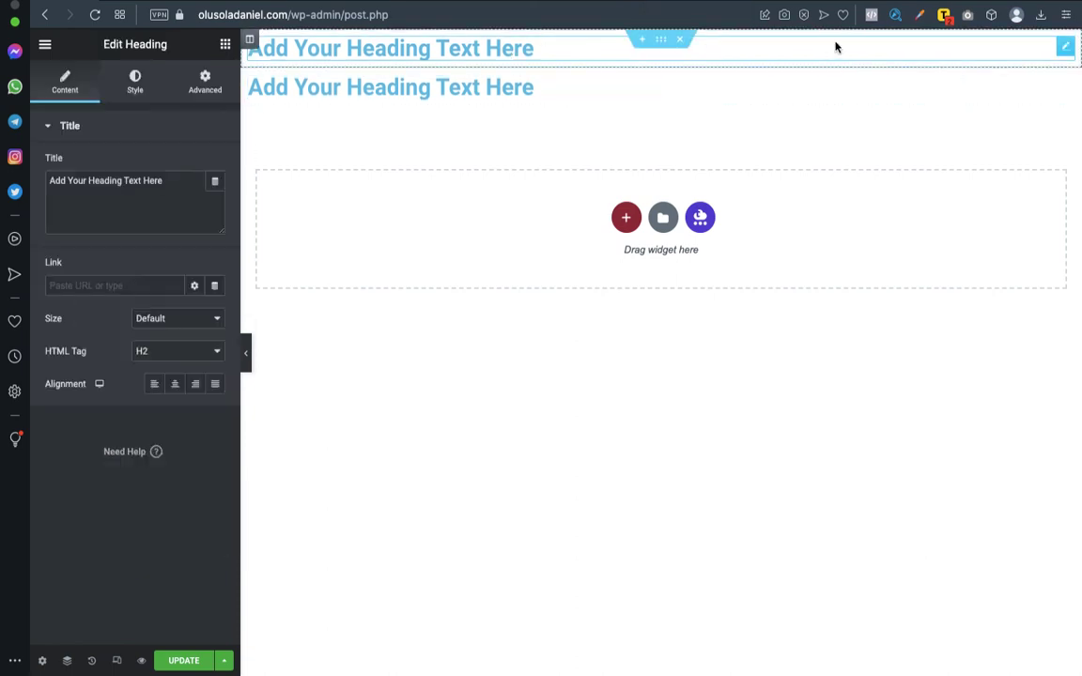
pyautogui.rightClick(1068, 49)
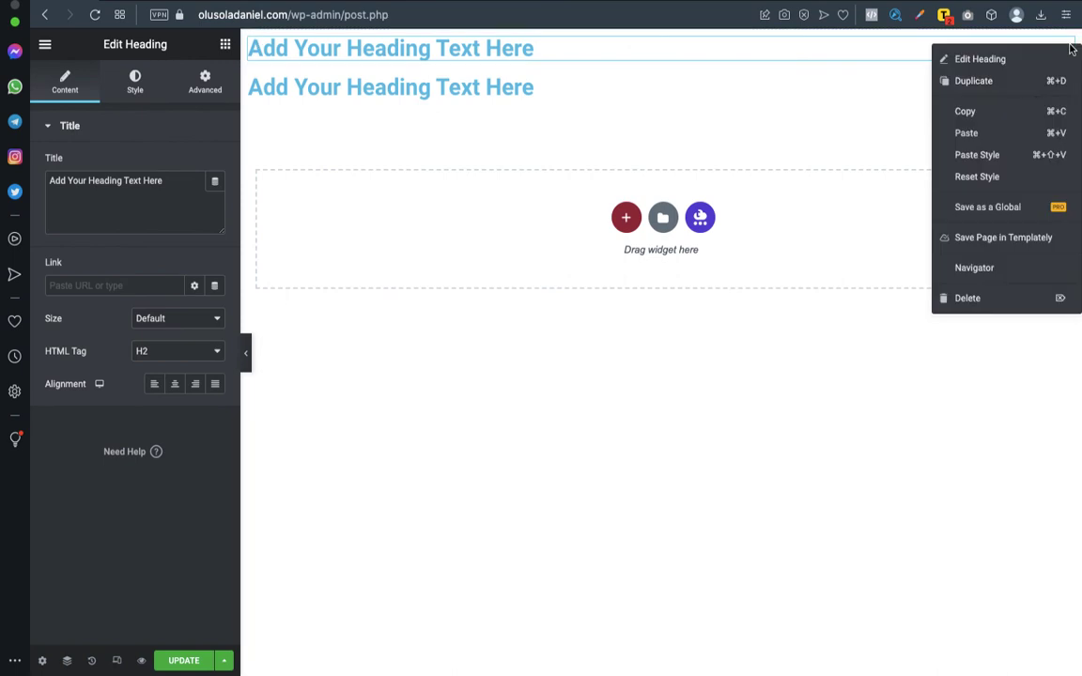
pyautogui.click(1004, 298)
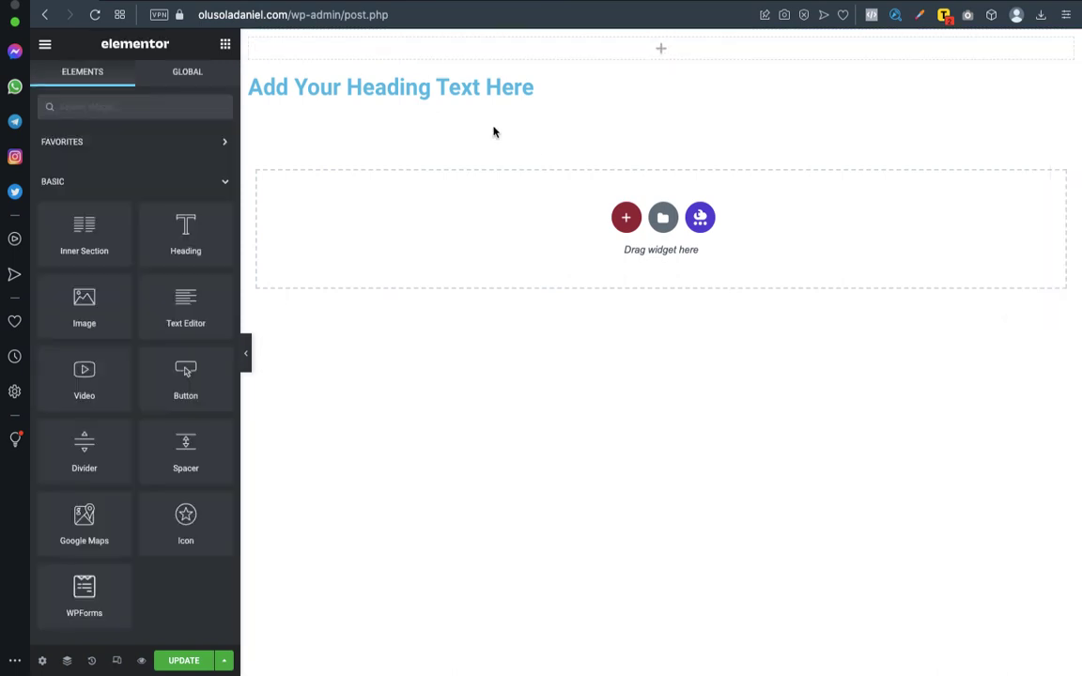
# Replace the placeholder title of the heading in the lower section with "MY NAME".
pyautogui.click(508, 87)
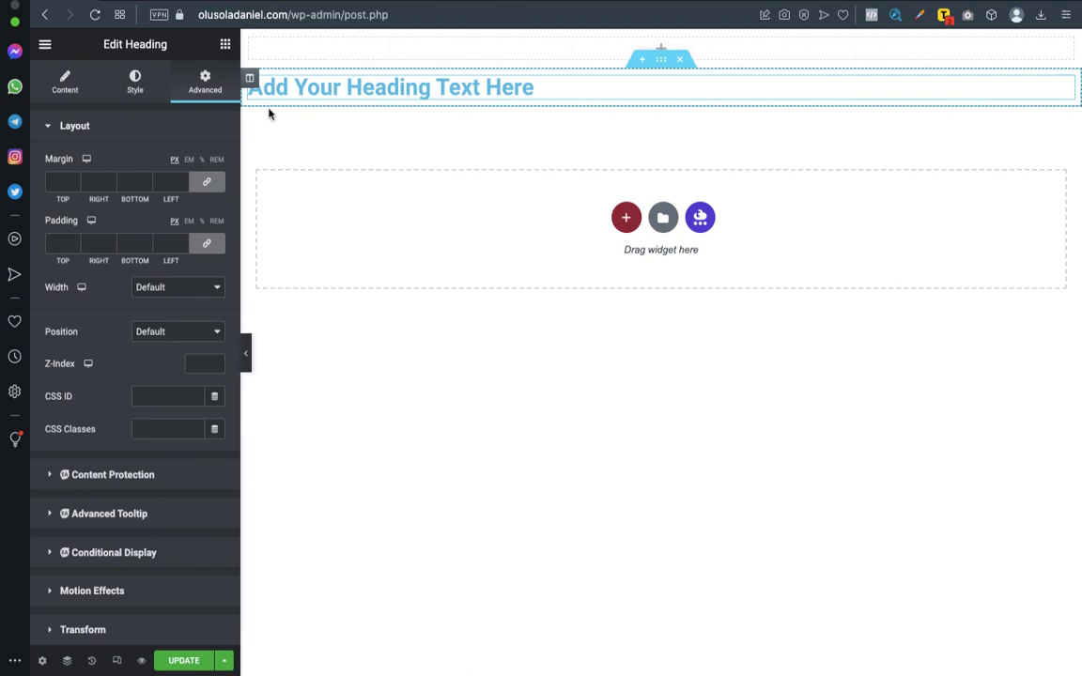
pyautogui.click(73, 87)
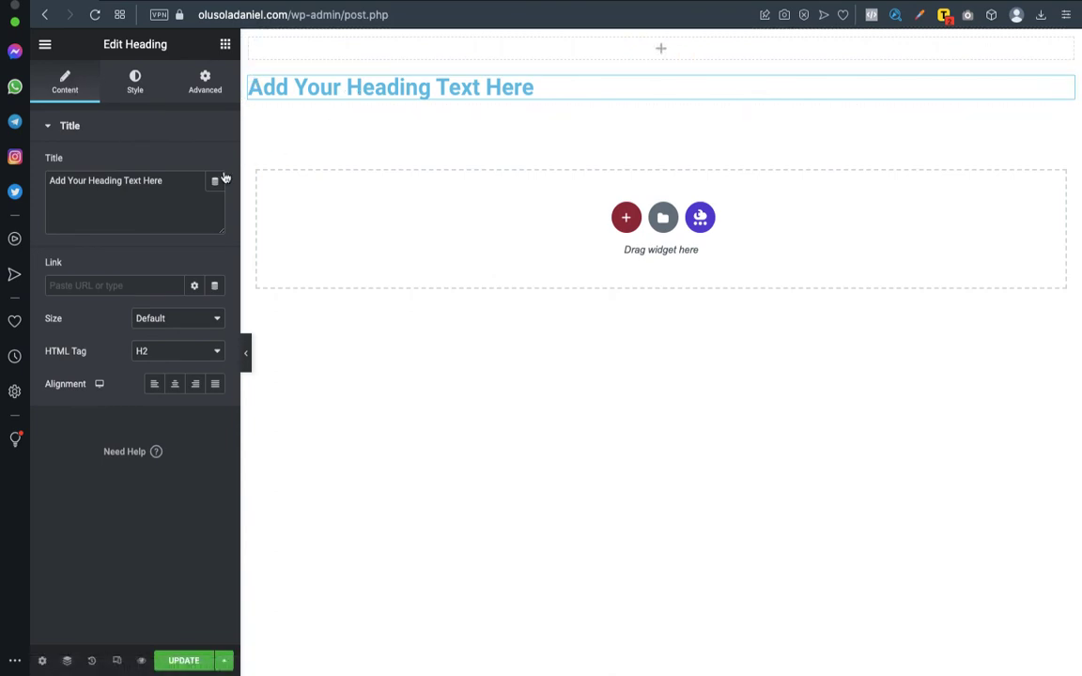
pyautogui.tripleClick(175, 180)
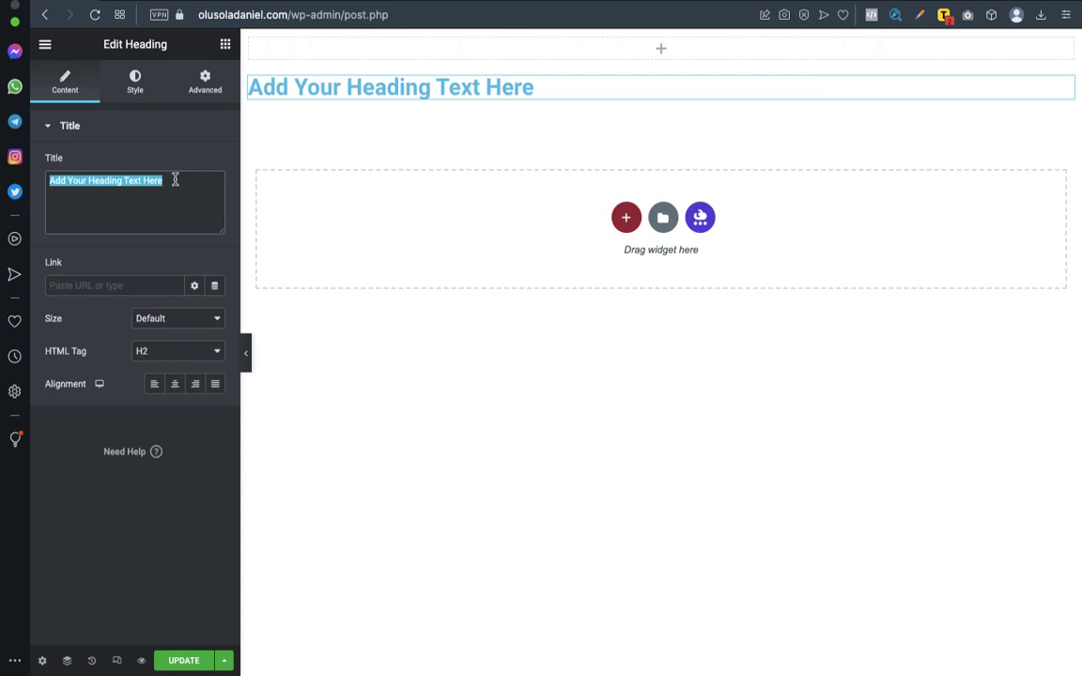
pyautogui.write('MY NA')
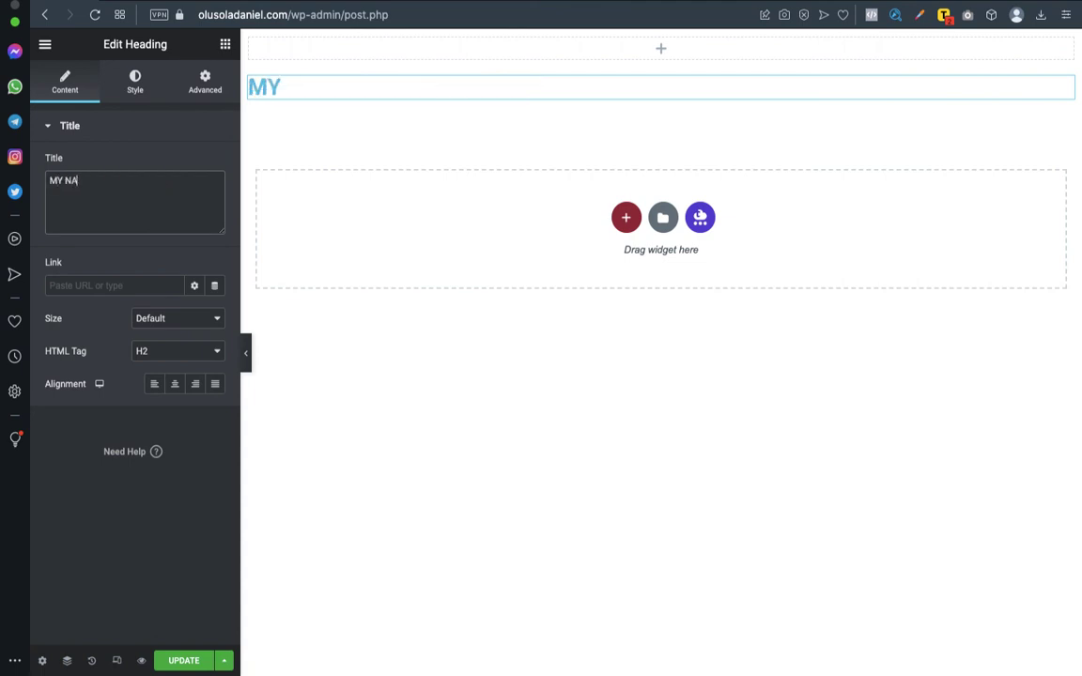
pyautogui.write('ME')
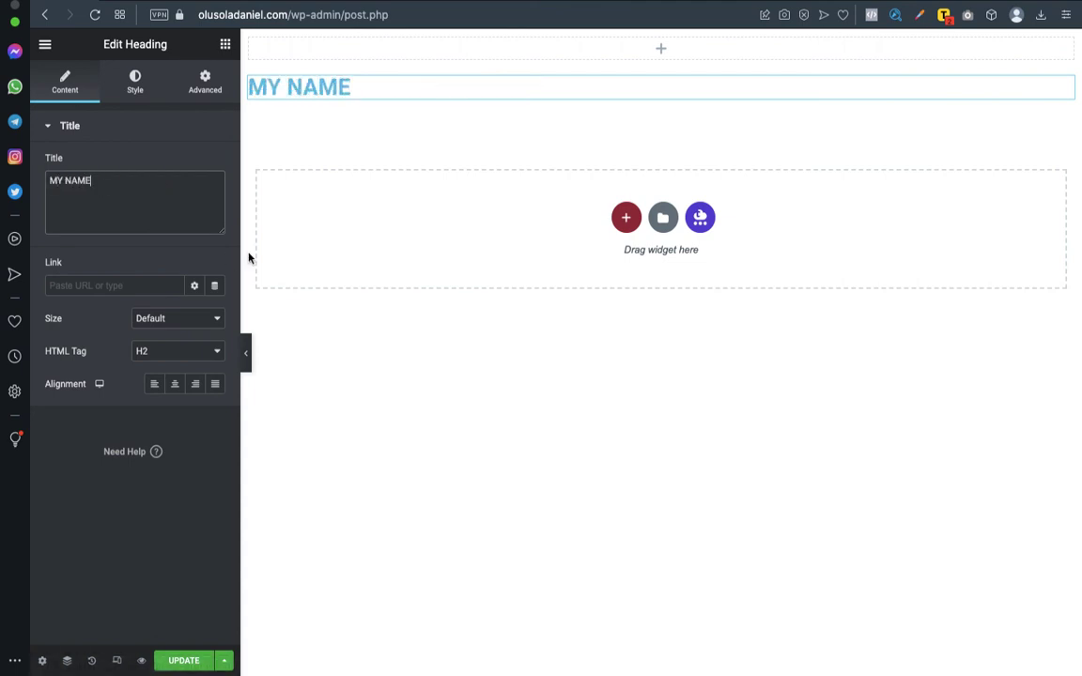
# Try the left, right and justified alignments on the heading and settle on center alignment.
pyautogui.click(175, 387)
pyautogui.click(156, 385)
pyautogui.click(196, 385)
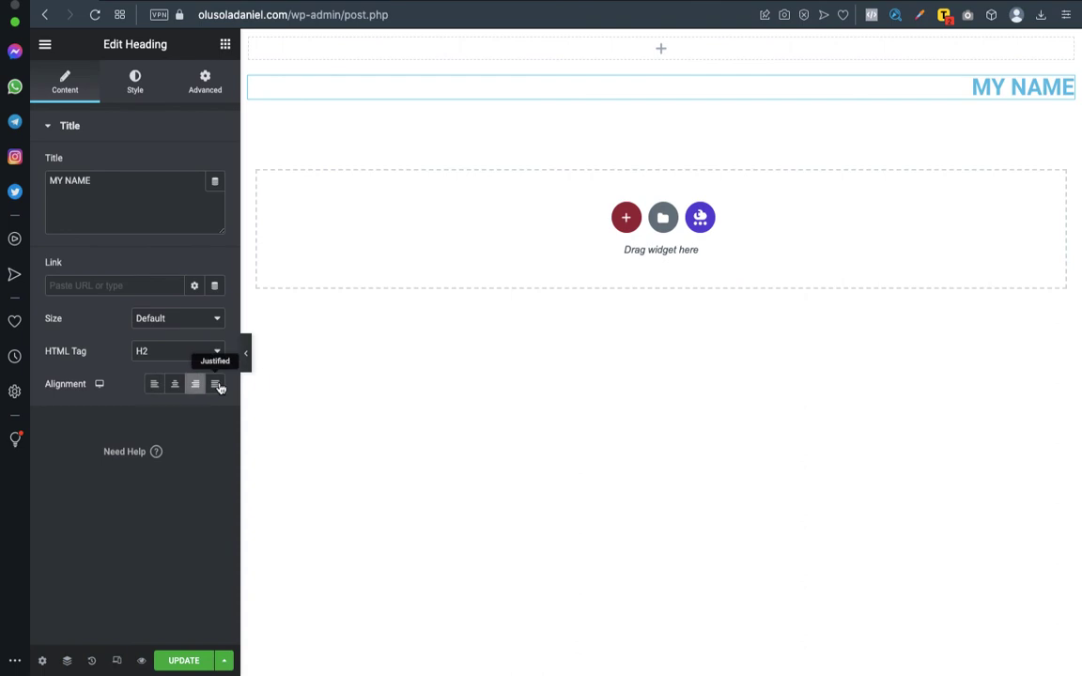
pyautogui.click(218, 387)
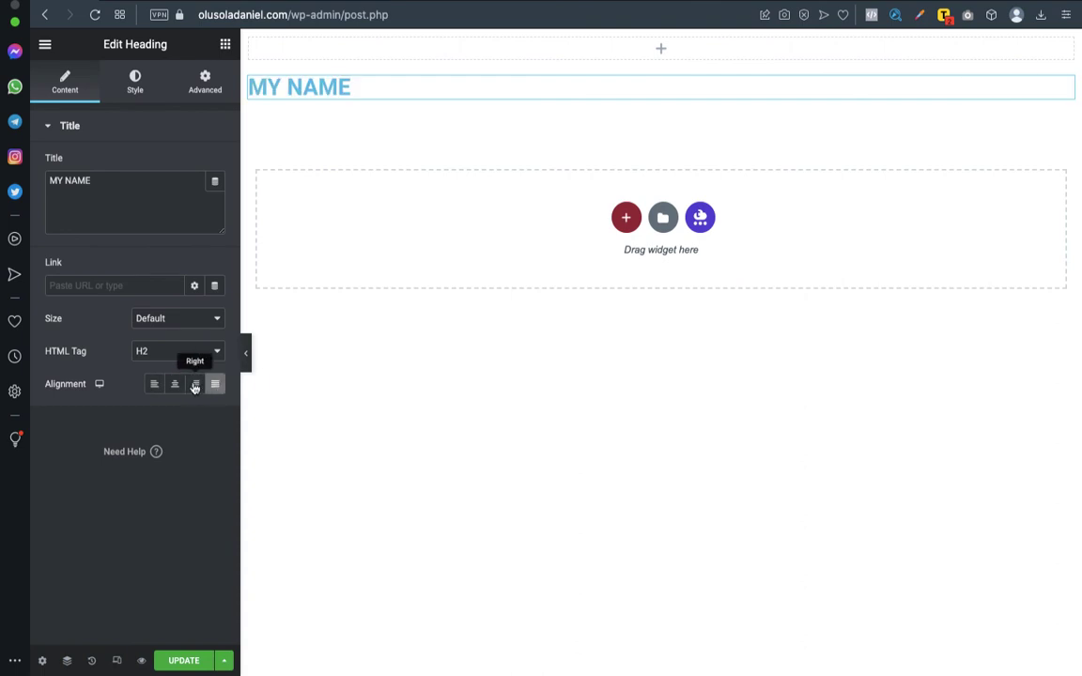
pyautogui.click(173, 385)
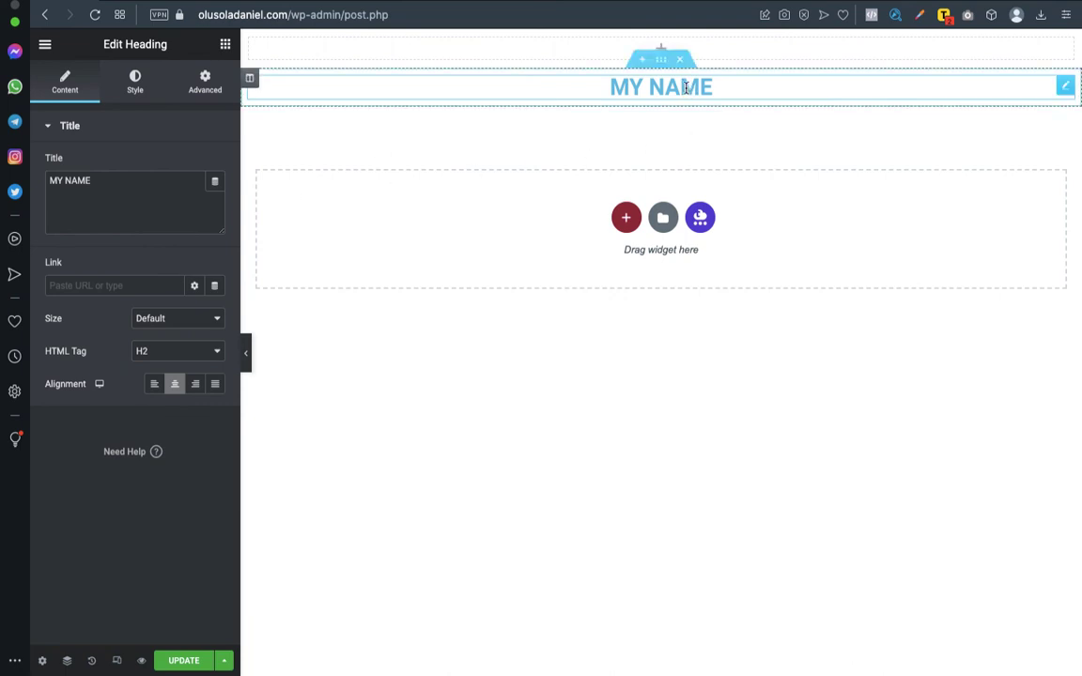
# Change the heading's text color to light green #6FE46E.
pyautogui.click(135, 82)
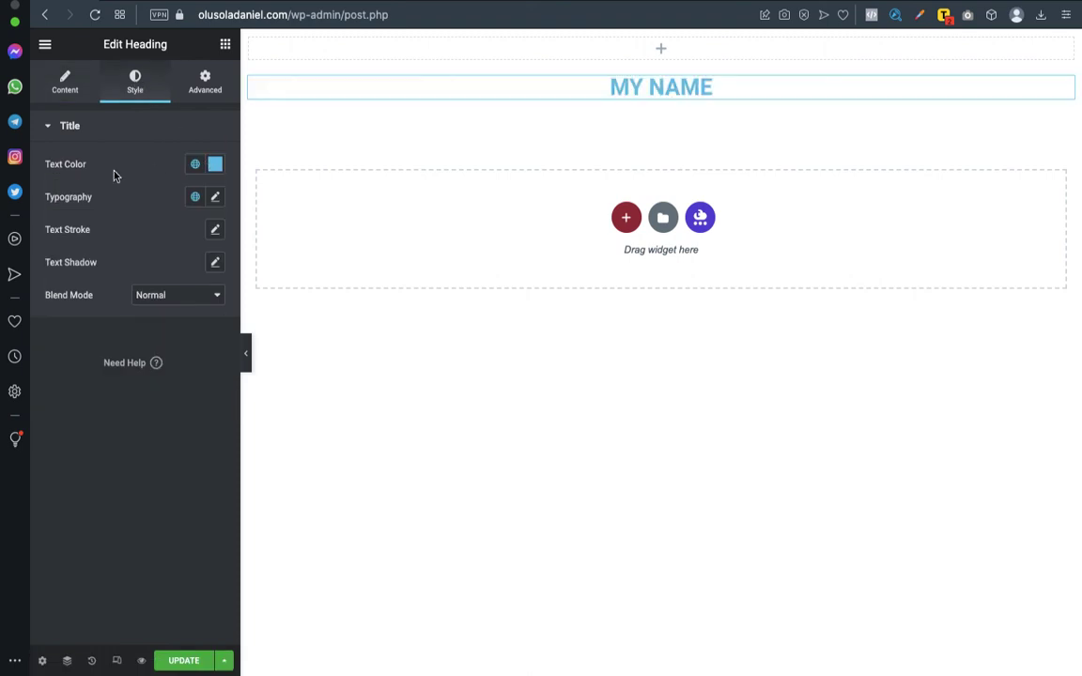
pyautogui.click(216, 165)
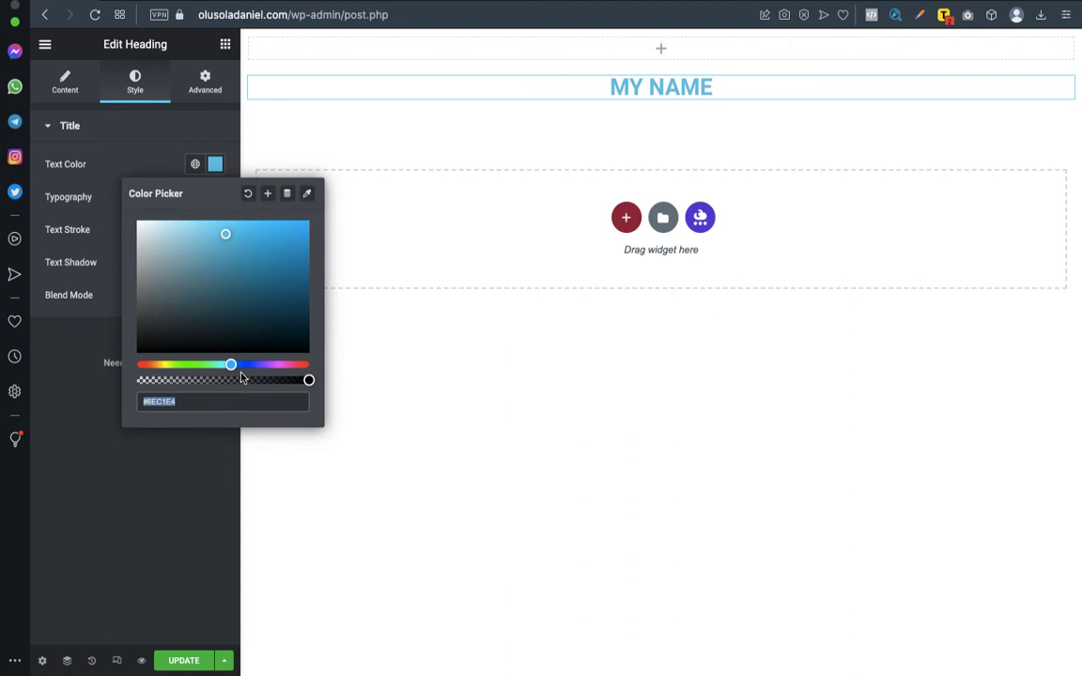
pyautogui.moveTo(234, 367); pyautogui.dragTo(193, 367)
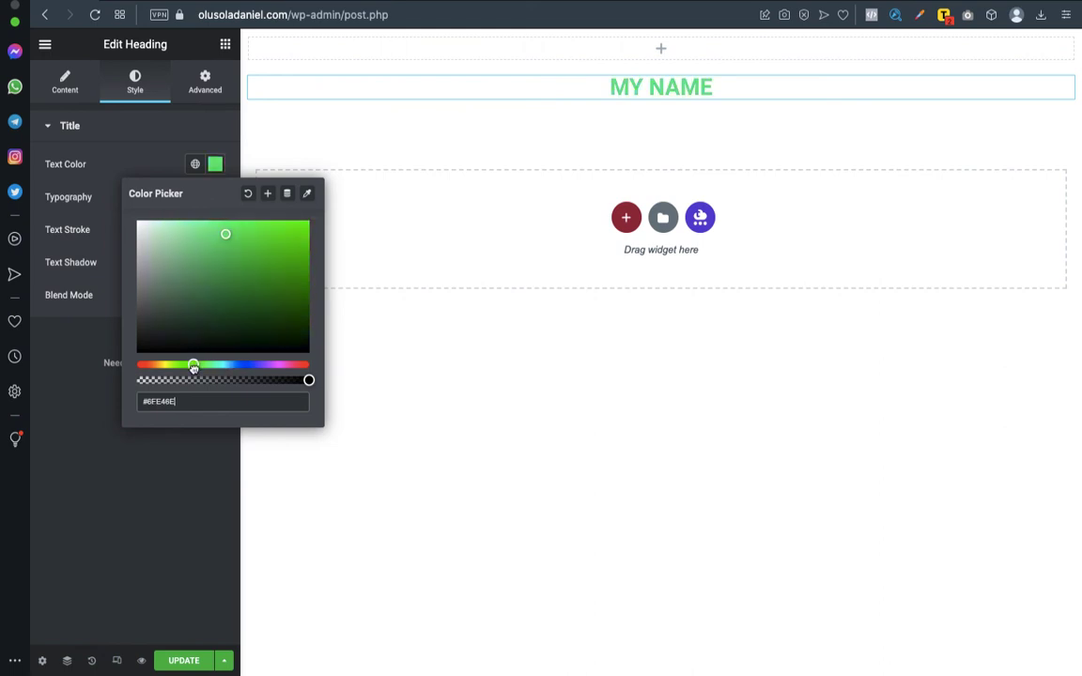
pyautogui.click(142, 135)
pyautogui.click(143, 136)
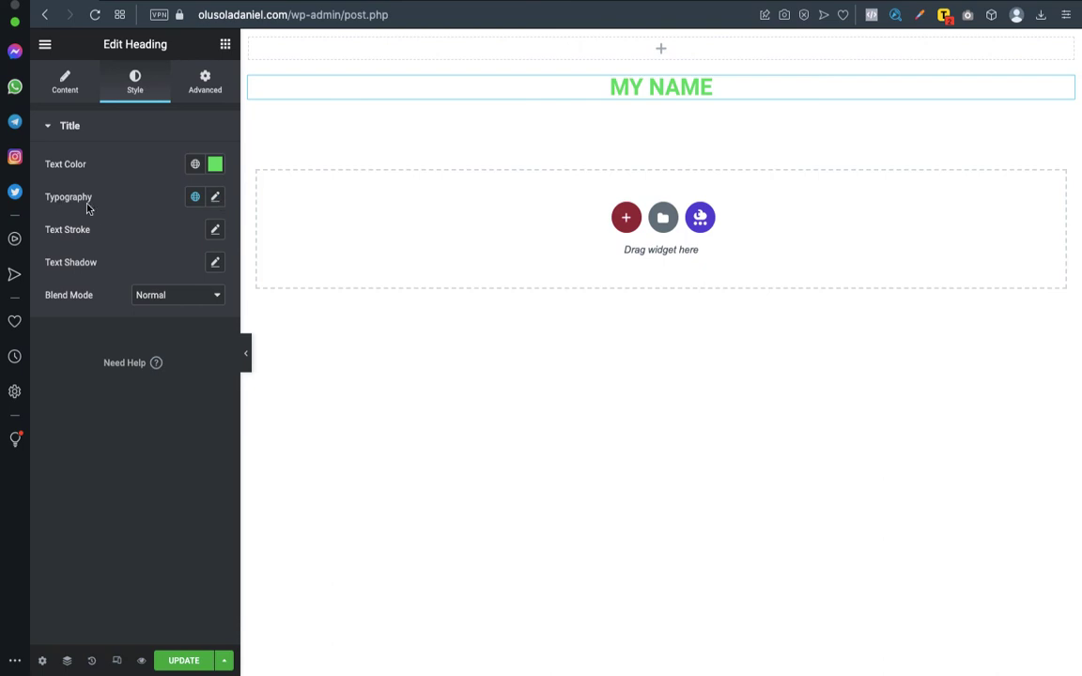
# Try Poppins as the heading's font family and settle on Montserrat.
pyautogui.click(216, 197)
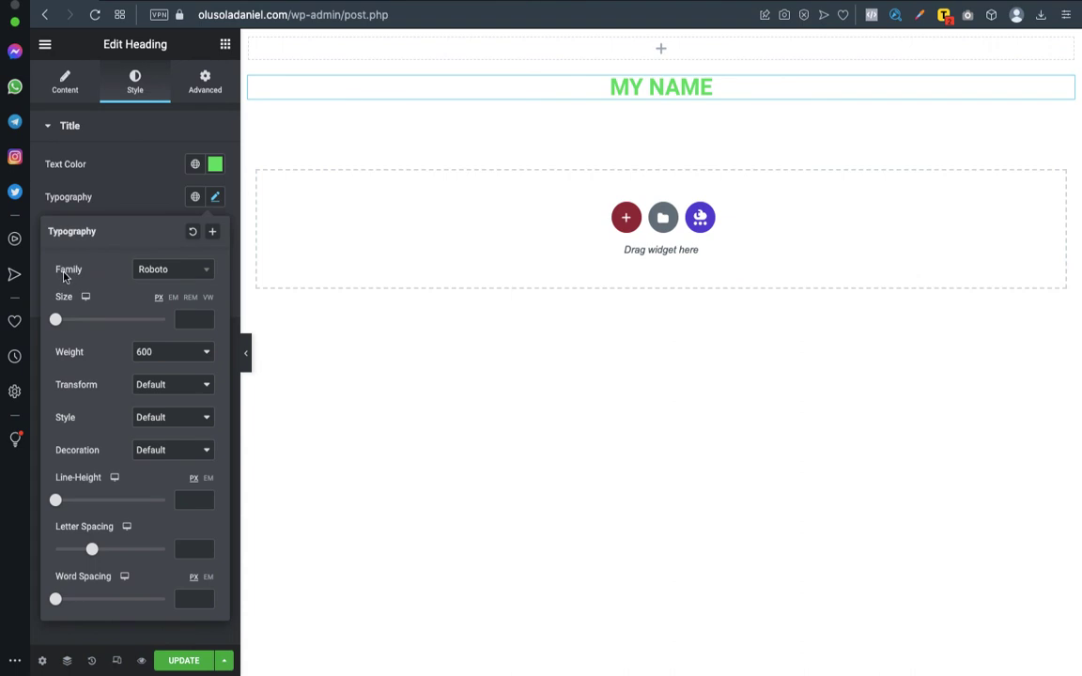
pyautogui.click(207, 274)
pyautogui.click(208, 274)
pyautogui.click(208, 274)
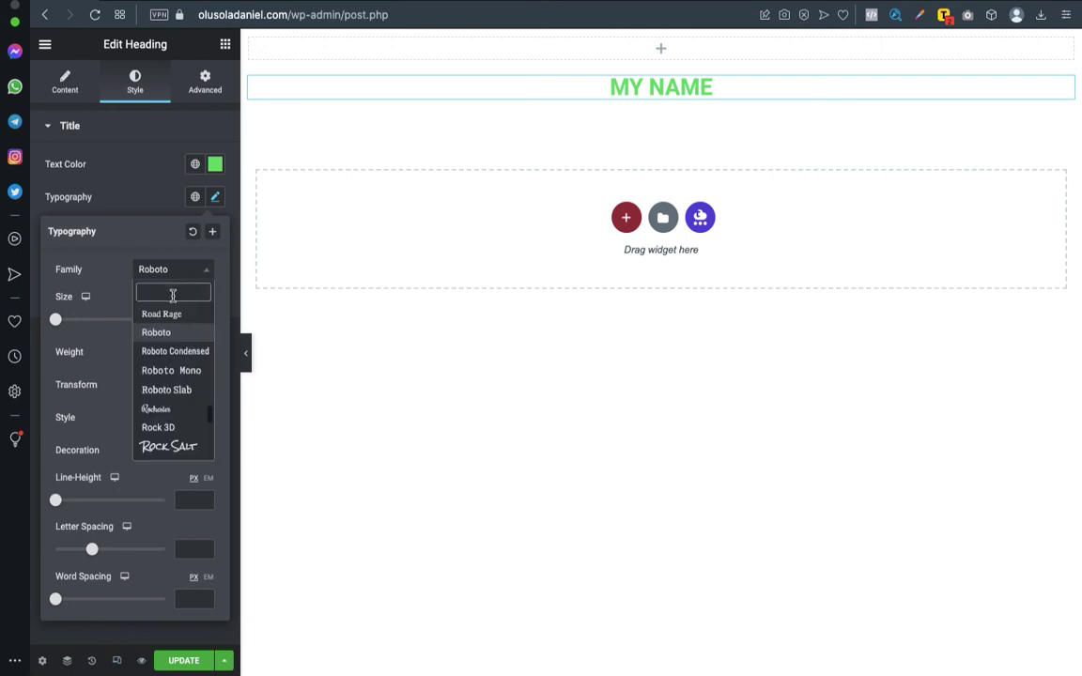
pyautogui.write('Popp')
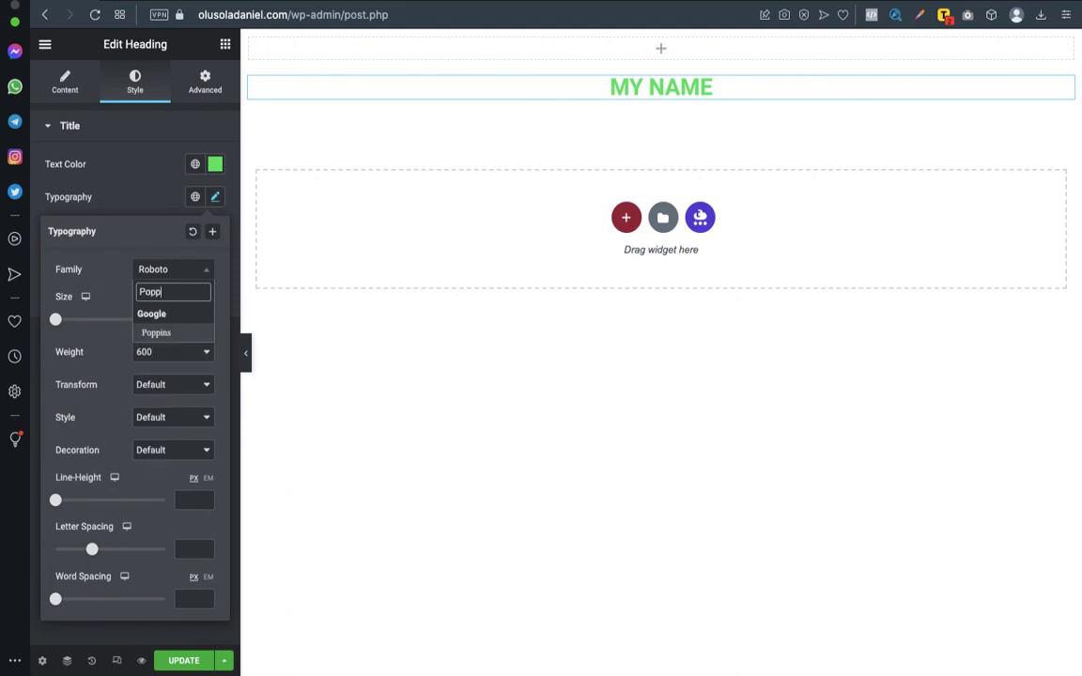
pyautogui.write('i')
pyautogui.click(150, 331)
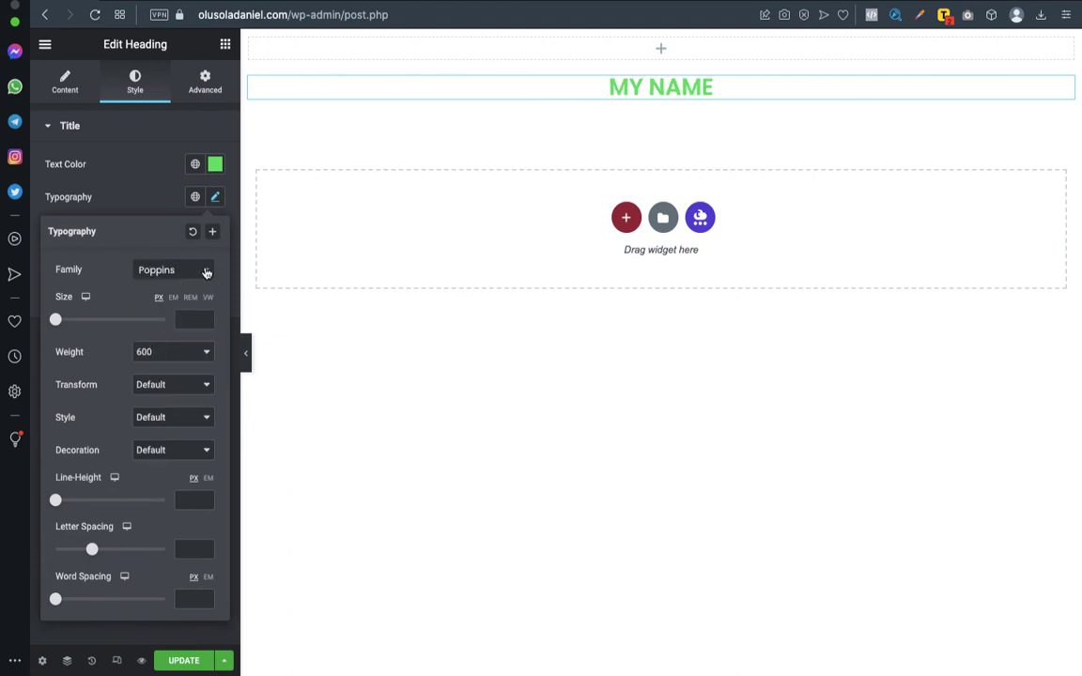
pyautogui.click(206, 271)
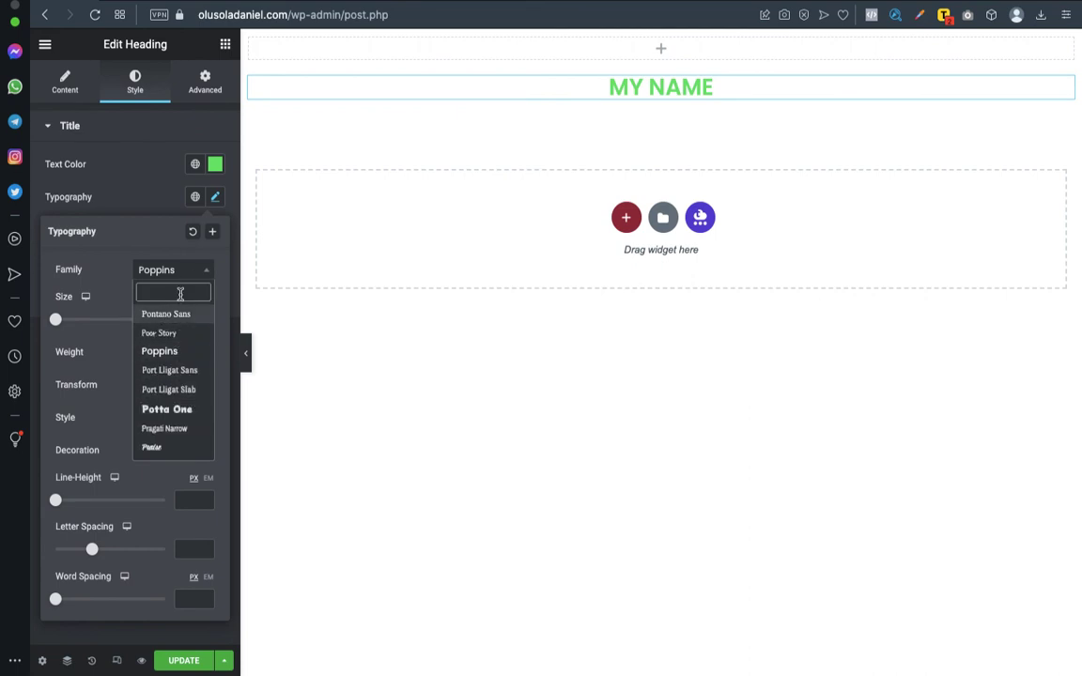
pyautogui.write('Monts')
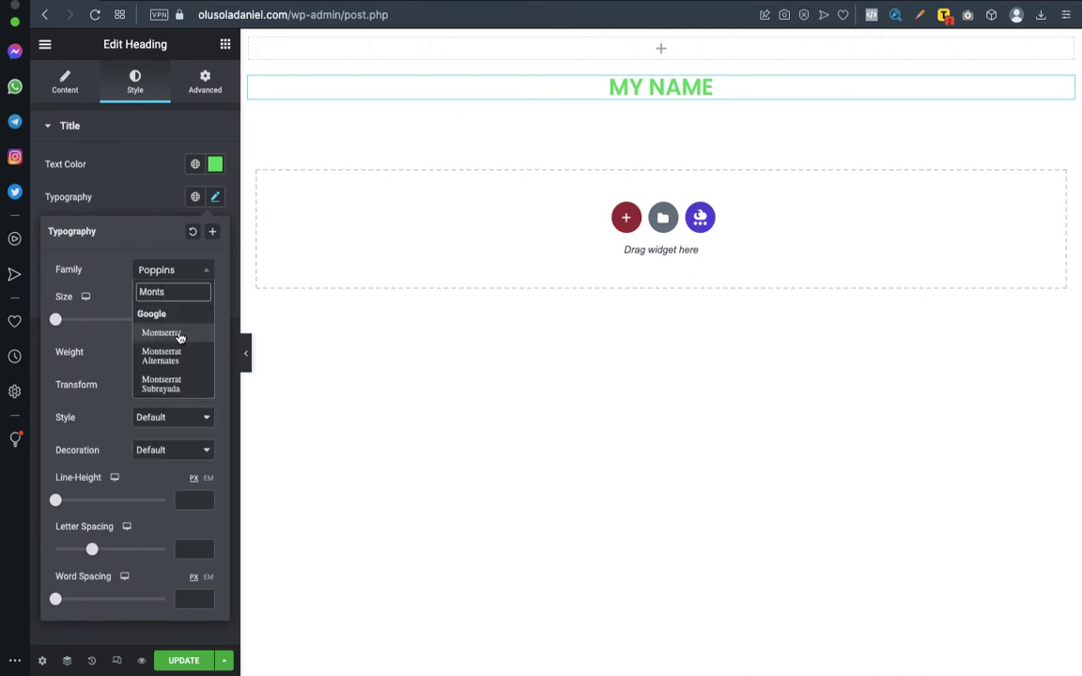
pyautogui.click(178, 334)
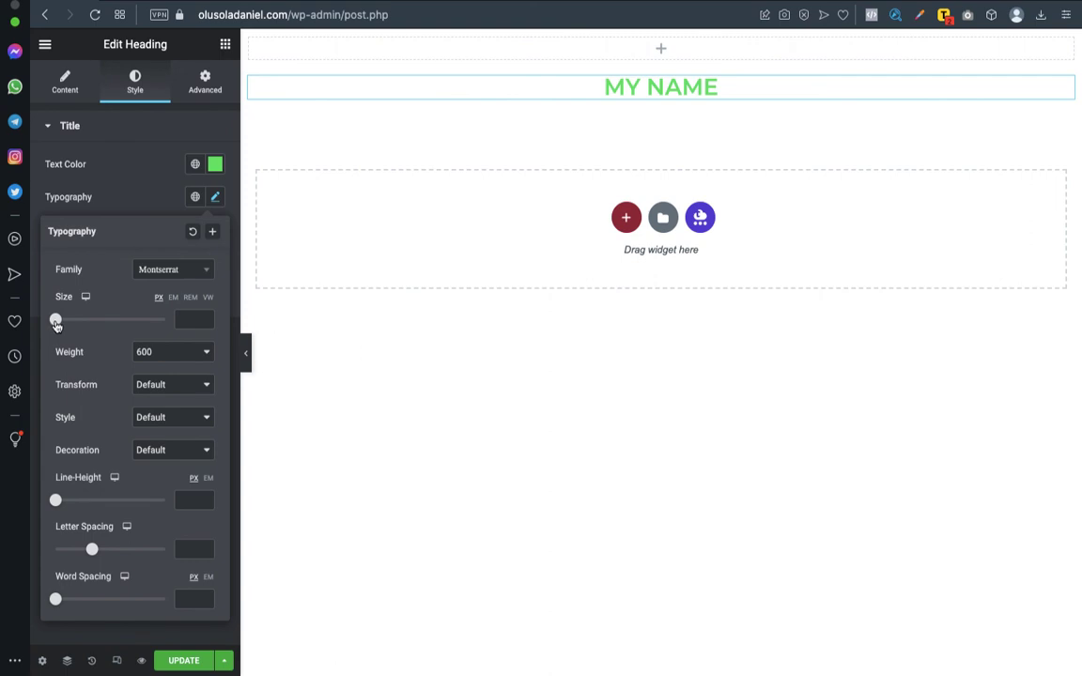
# Set the heading's font size to 60 px, try weights 800, 600 and 200, and settle on weight 900.
pyautogui.moveTo(57, 322); pyautogui.dragTo(88, 323)
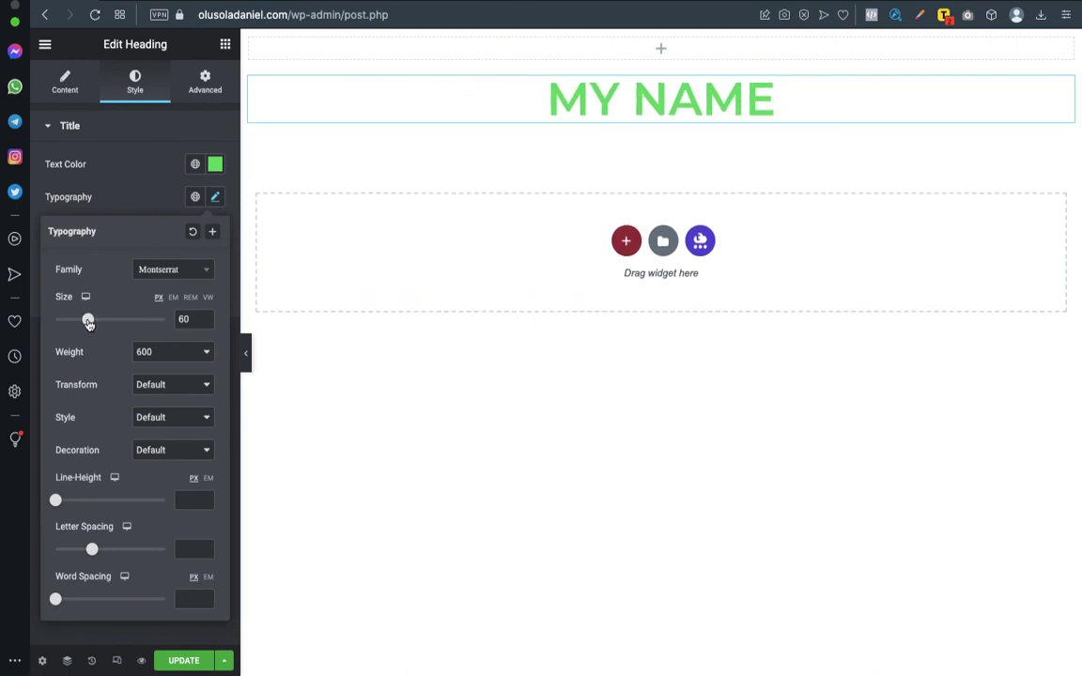
pyautogui.click(169, 354)
pyautogui.click(165, 378)
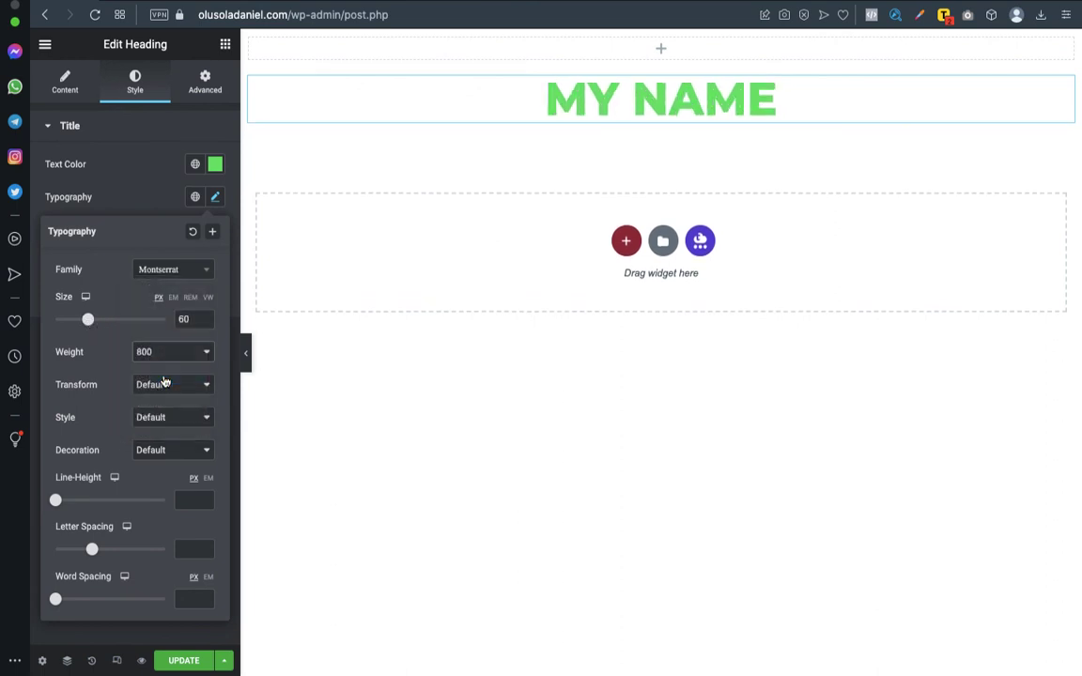
pyautogui.click(186, 355)
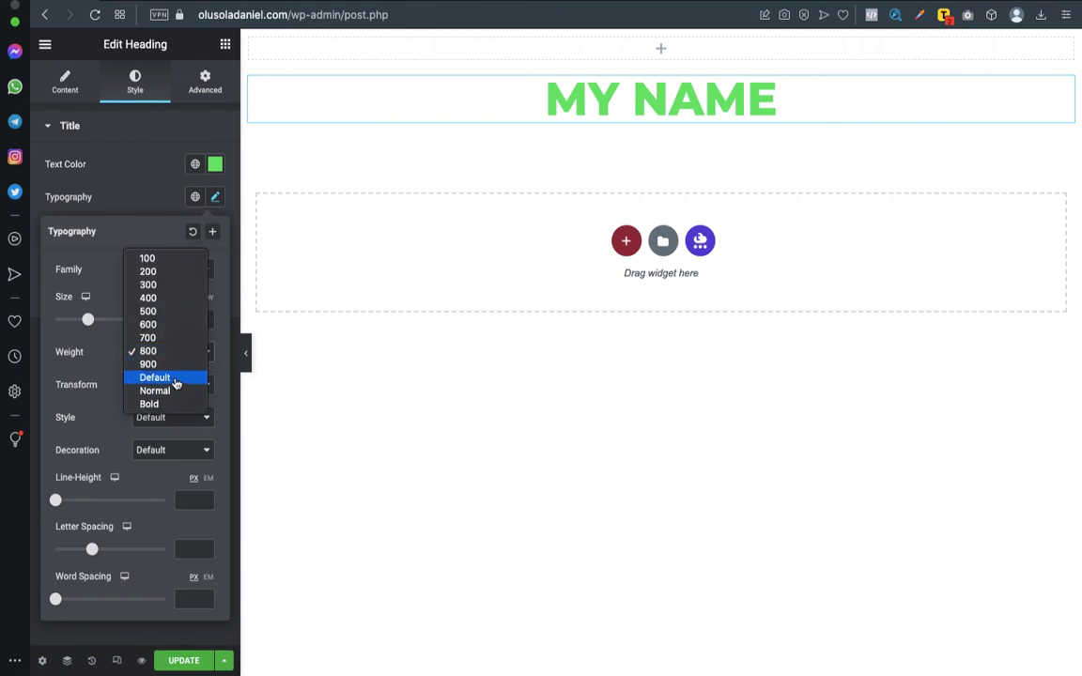
pyautogui.click(161, 324)
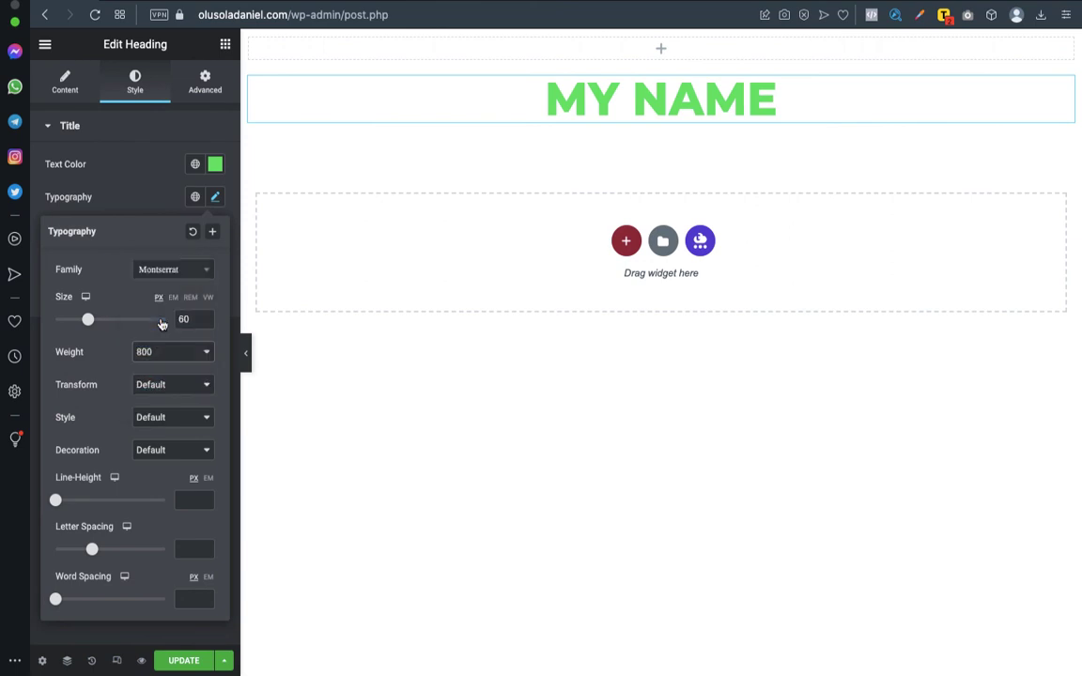
pyautogui.click(187, 352)
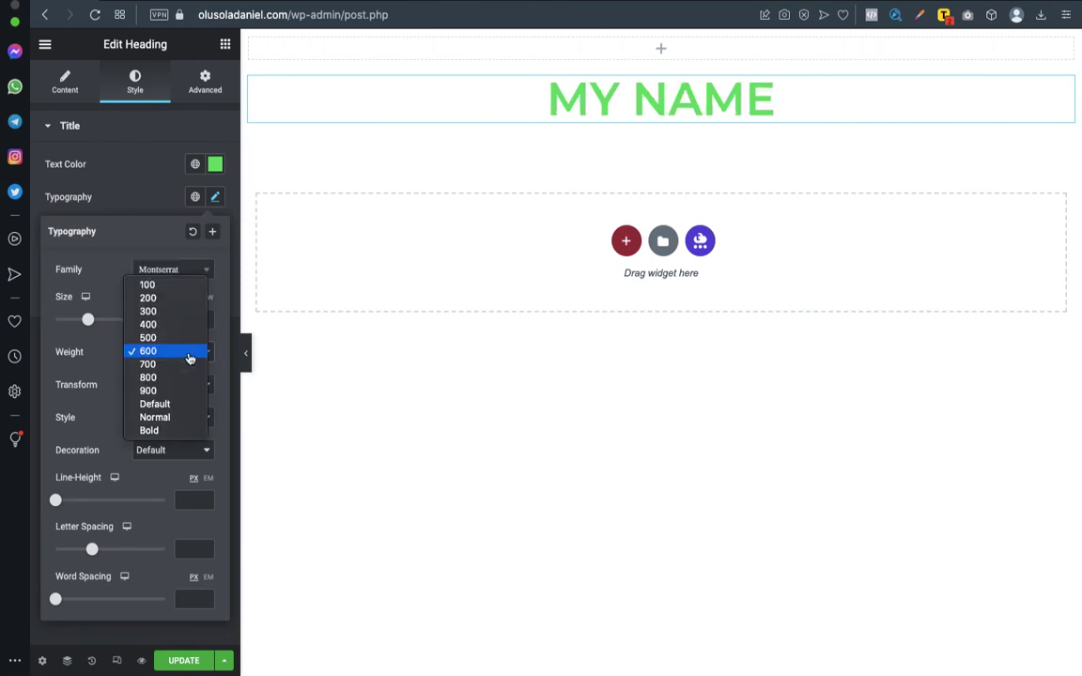
pyautogui.click(179, 299)
pyautogui.click(177, 354)
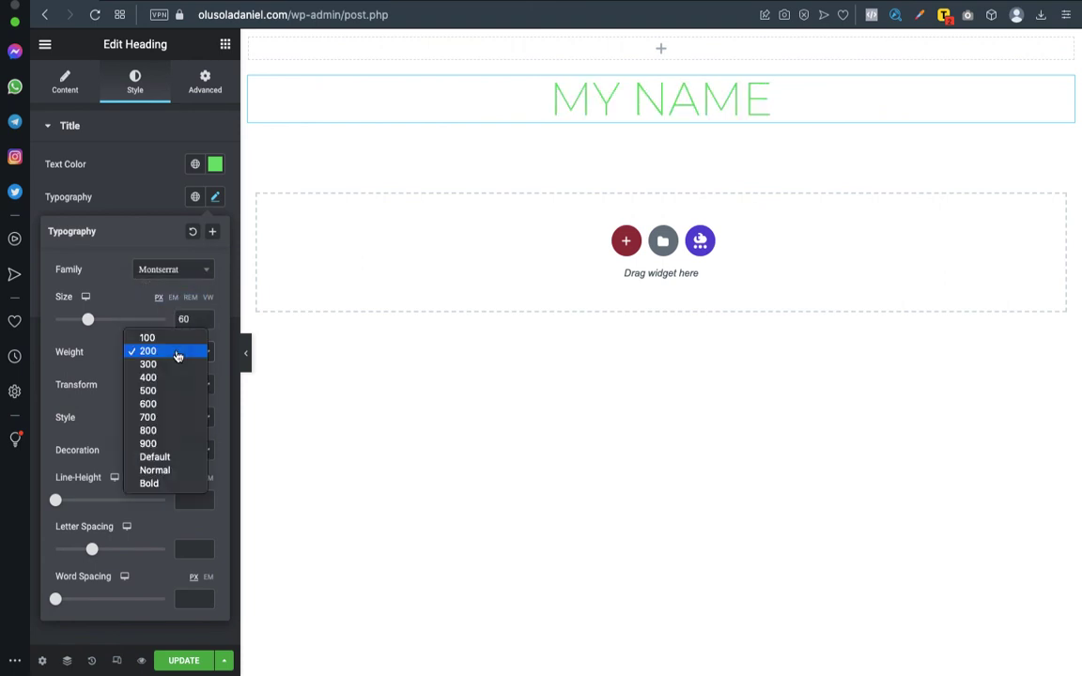
pyautogui.click(172, 405)
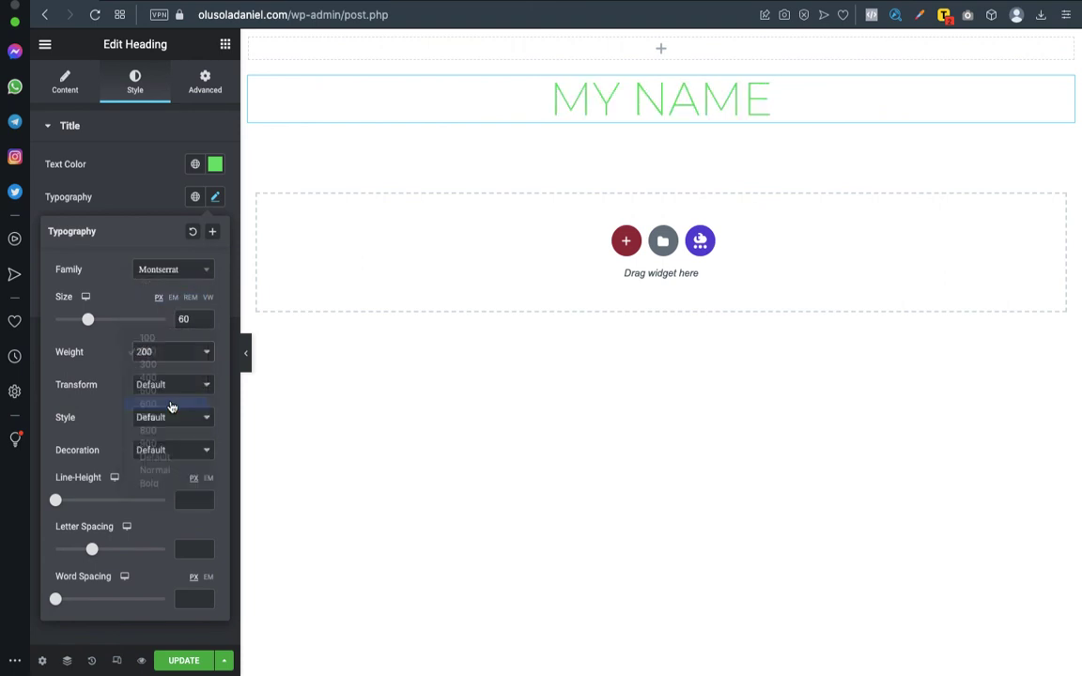
pyautogui.click(205, 355)
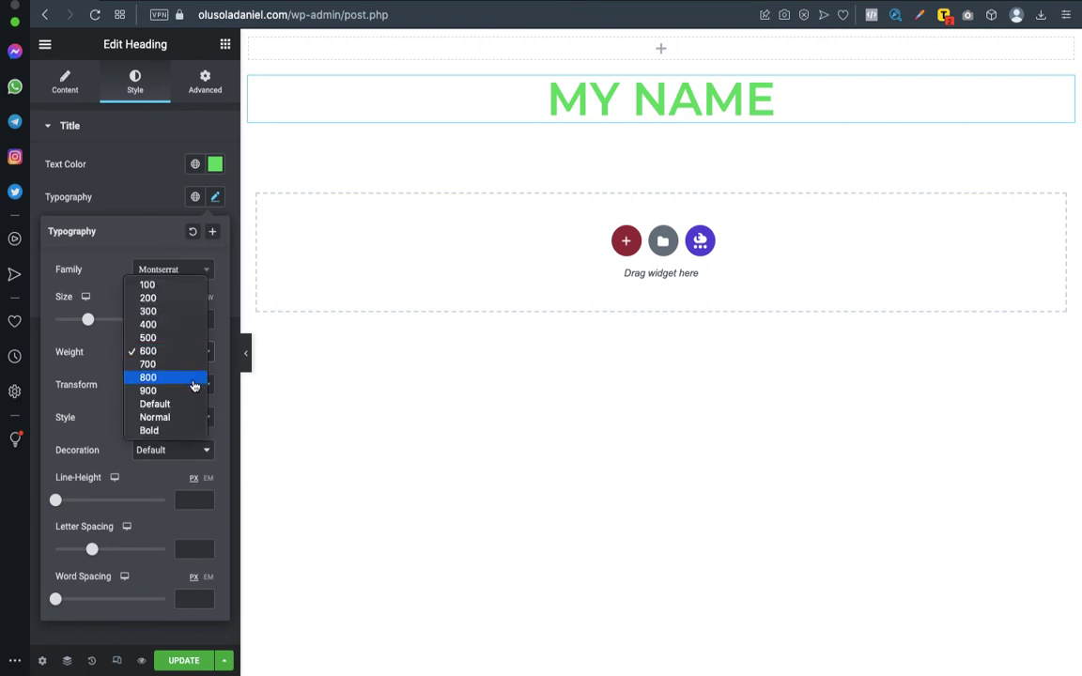
pyautogui.click(193, 391)
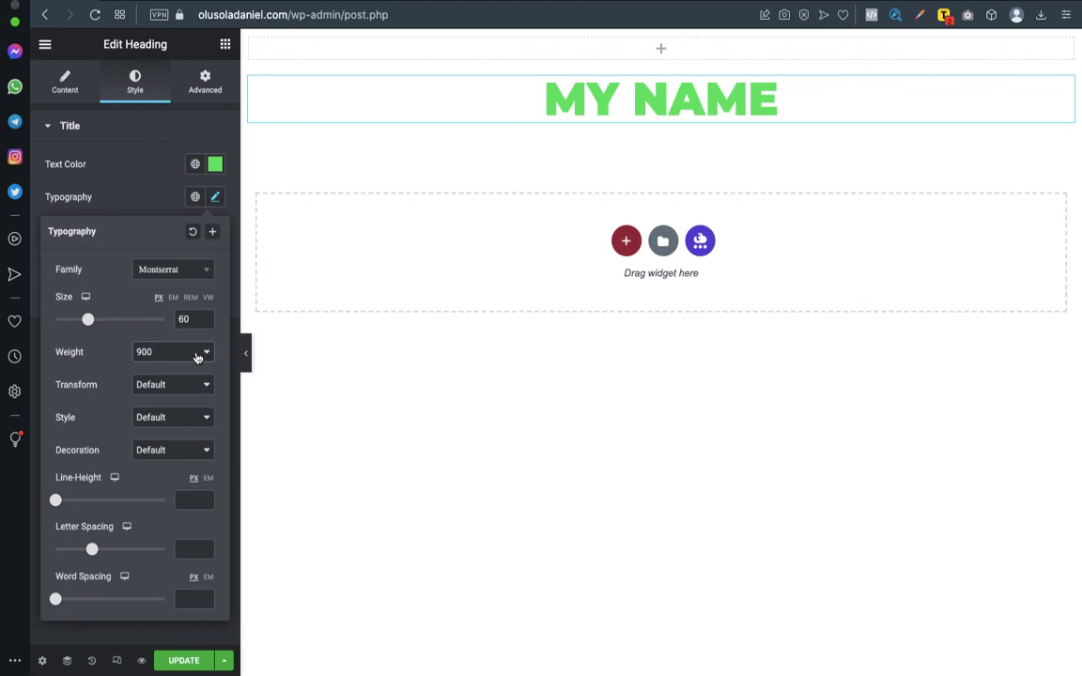
# Try the Capitalize and Lowercase text transforms on the heading and settle on Uppercase.
pyautogui.click(149, 384)
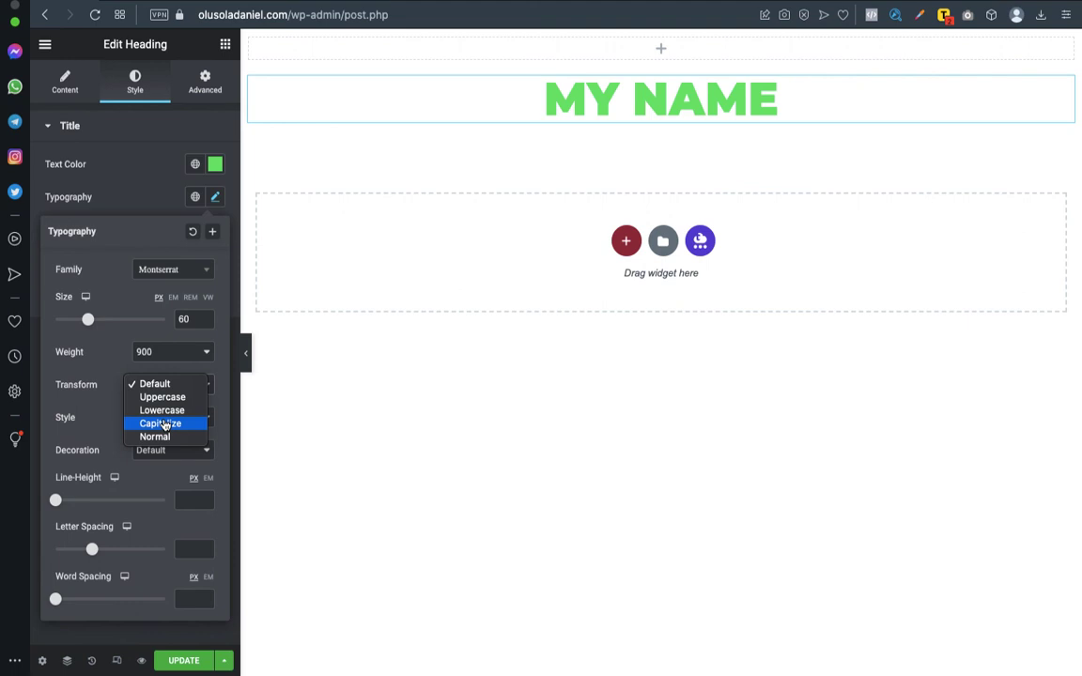
pyautogui.click(164, 424)
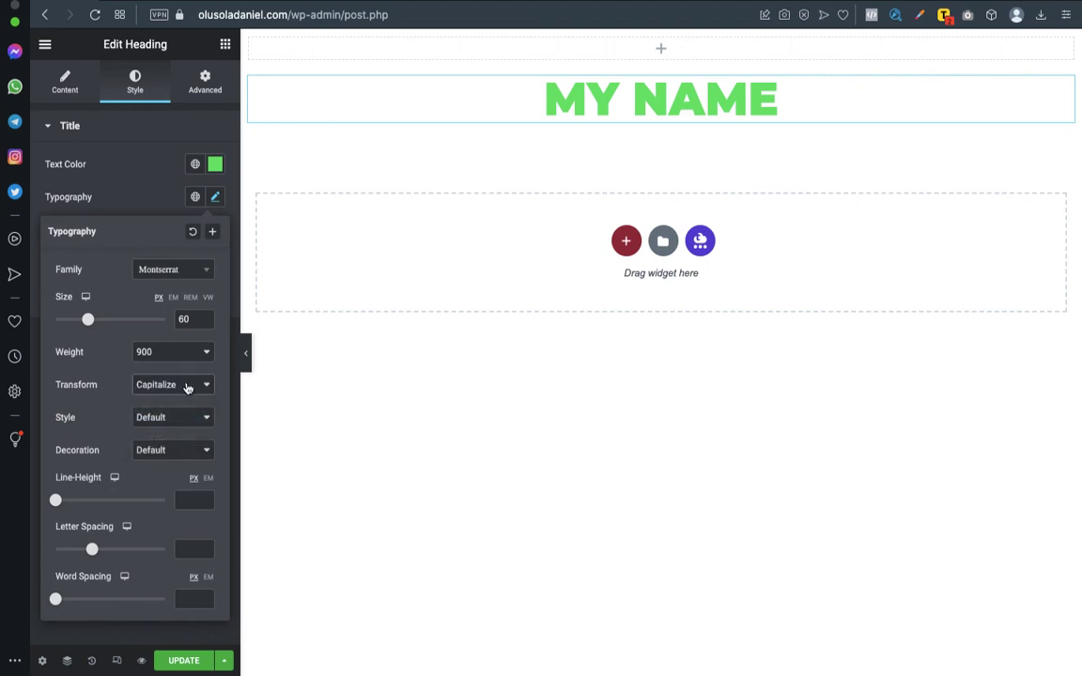
pyautogui.click(187, 386)
pyautogui.click(183, 372)
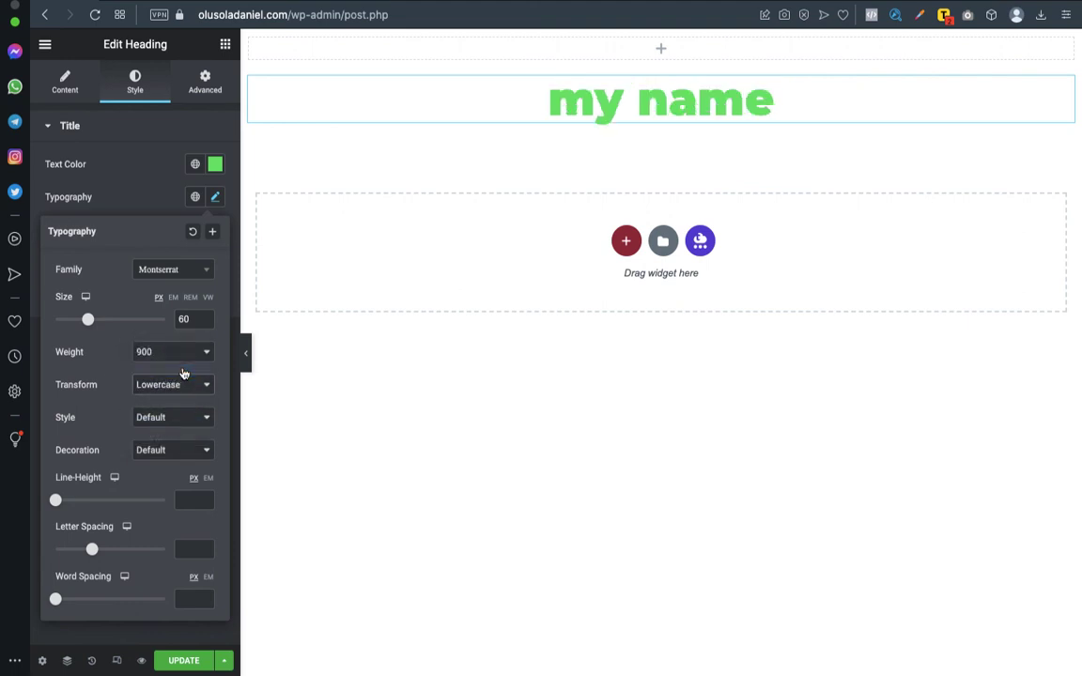
pyautogui.click(187, 380)
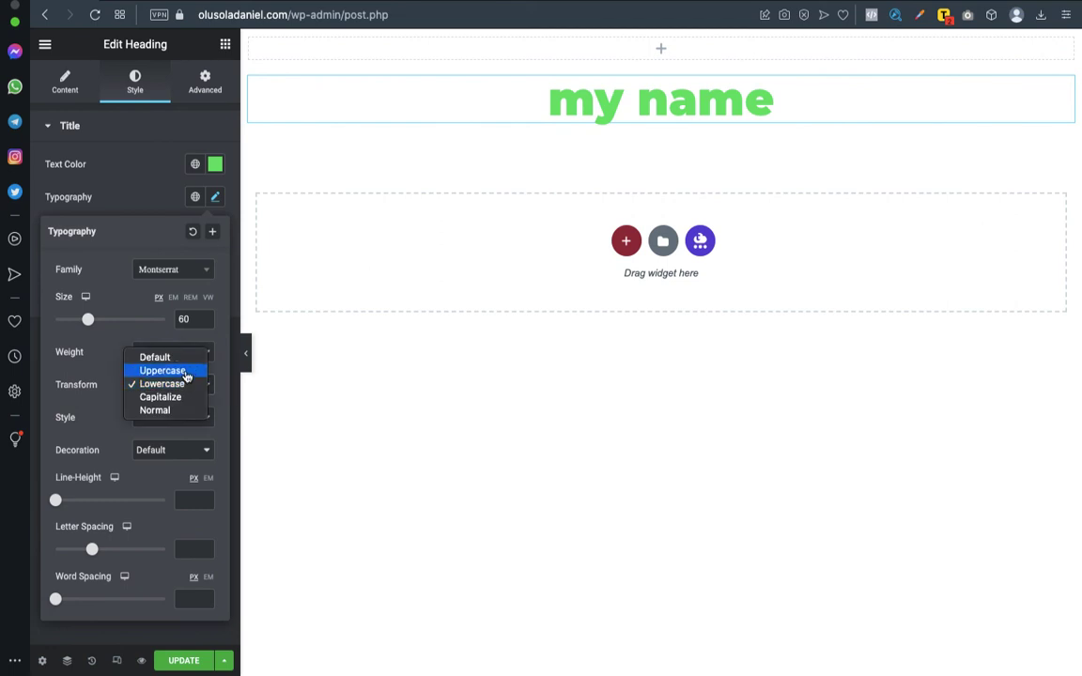
pyautogui.click(186, 372)
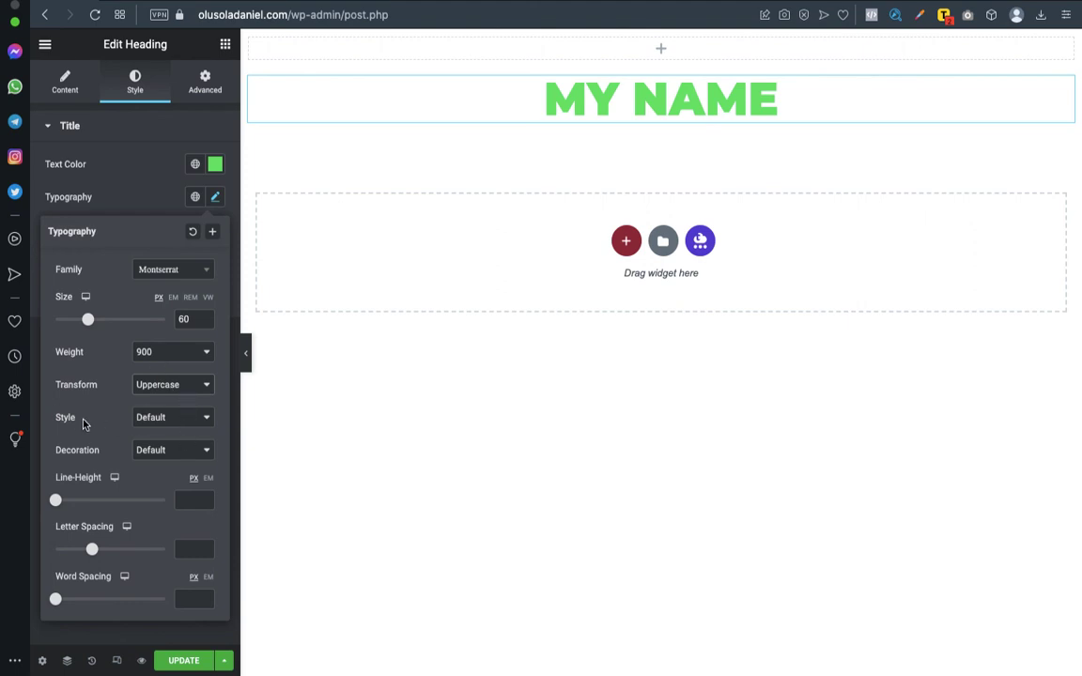
# Try the Italic, Oblique and Normal font styles on the heading and return the style to Default.
pyautogui.click(150, 419)
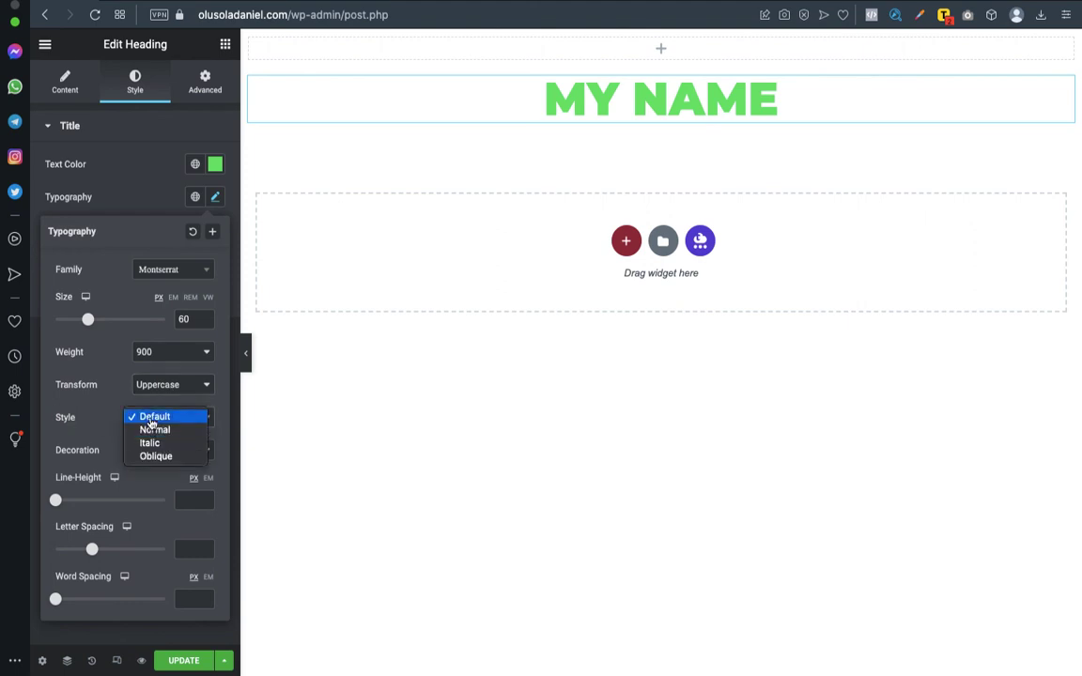
pyautogui.click(150, 442)
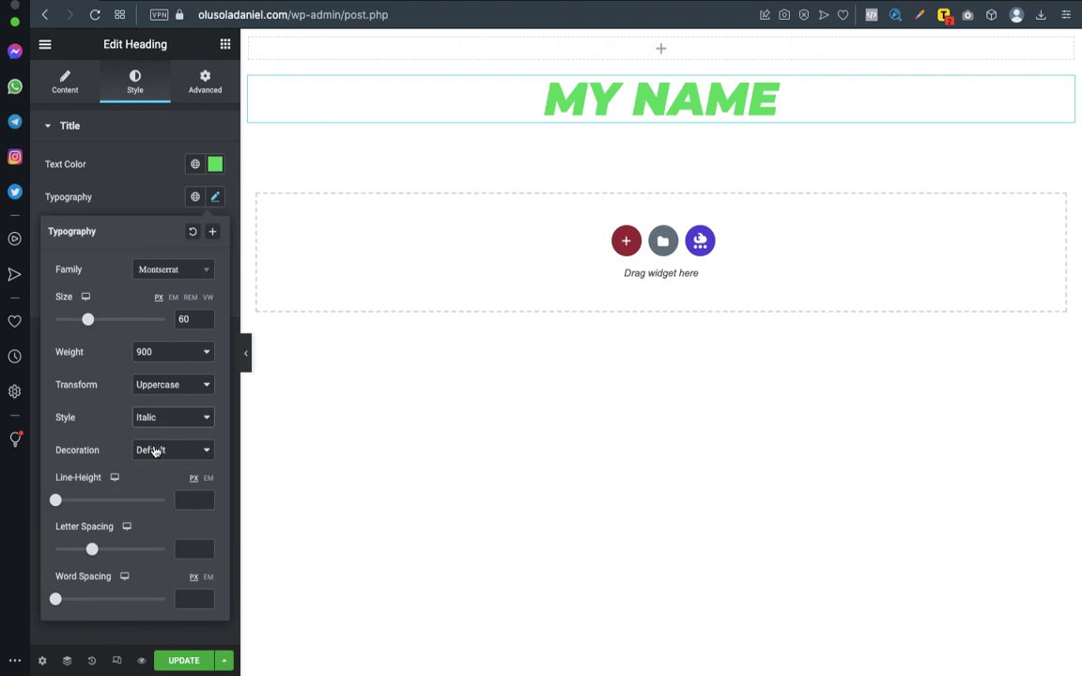
pyautogui.click(166, 422)
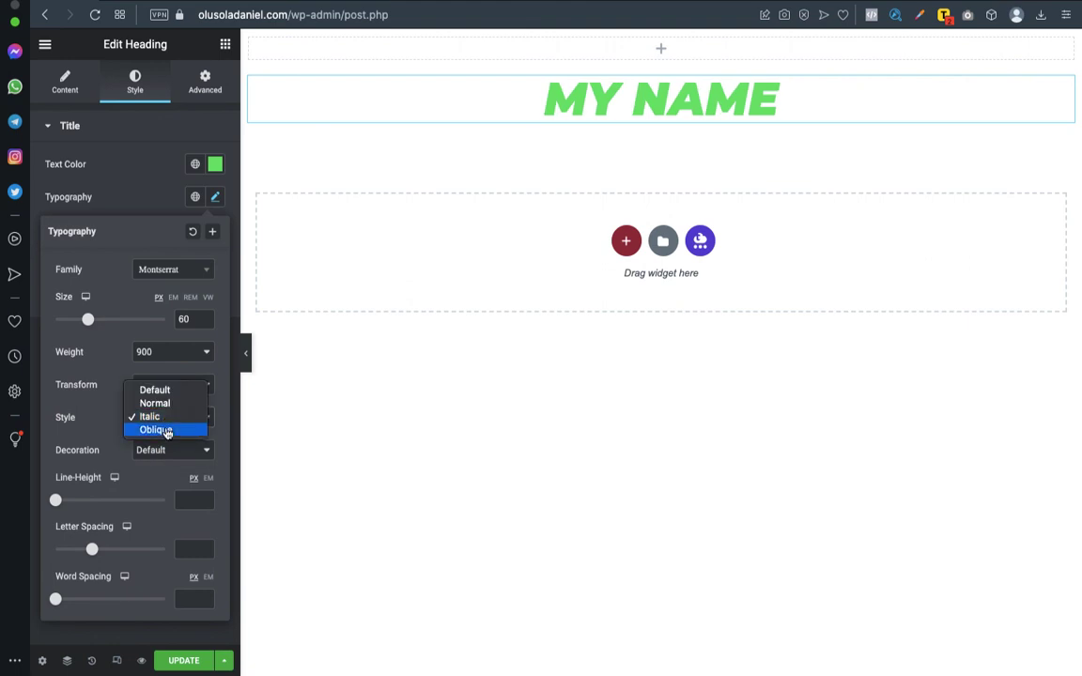
pyautogui.click(166, 430)
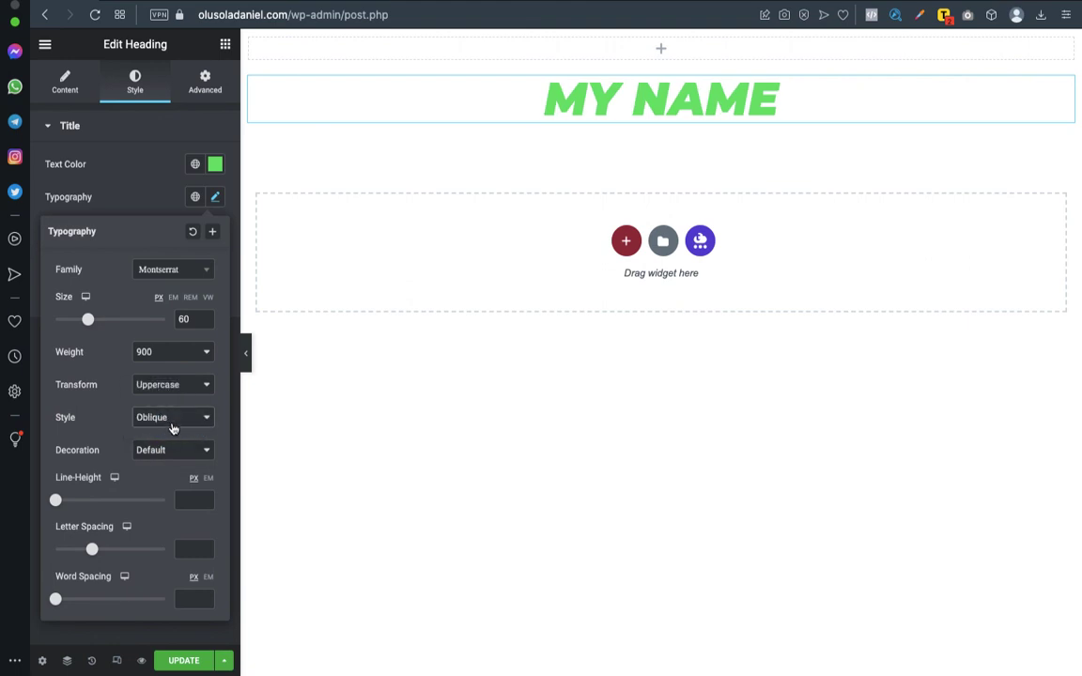
pyautogui.click(169, 419)
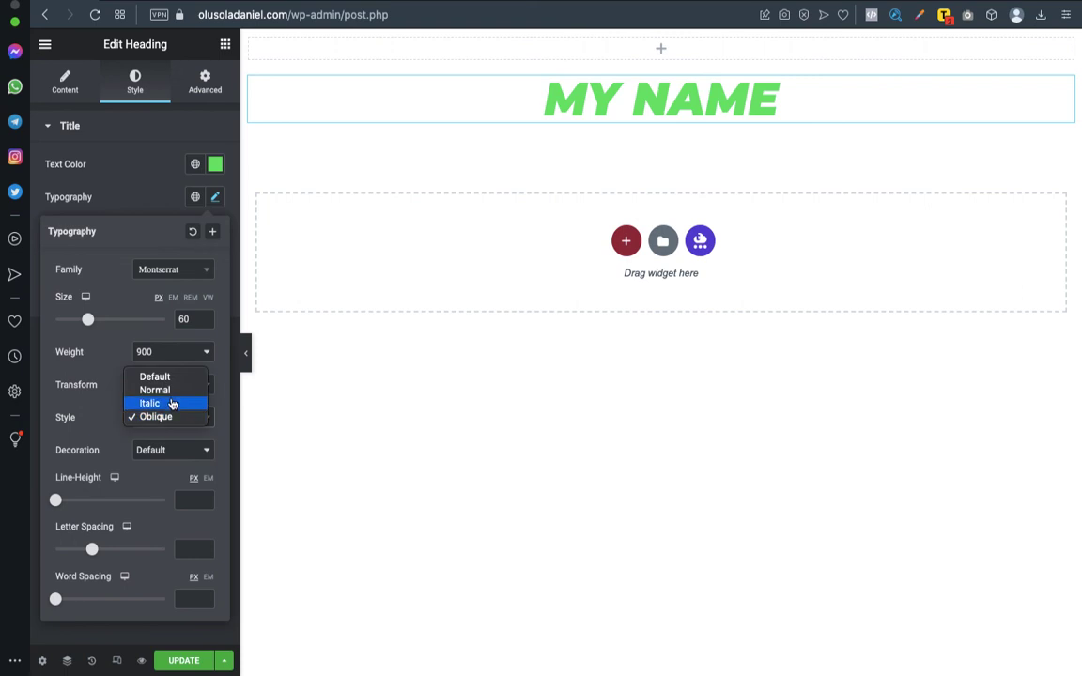
pyautogui.click(172, 404)
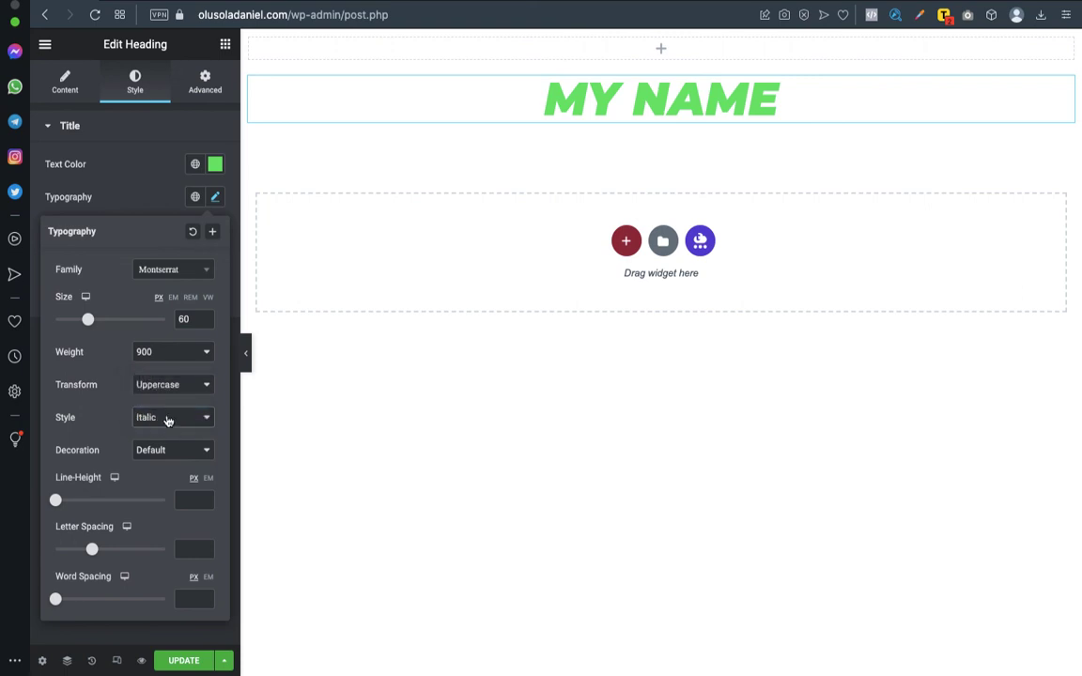
pyautogui.click(169, 419)
pyautogui.click(174, 406)
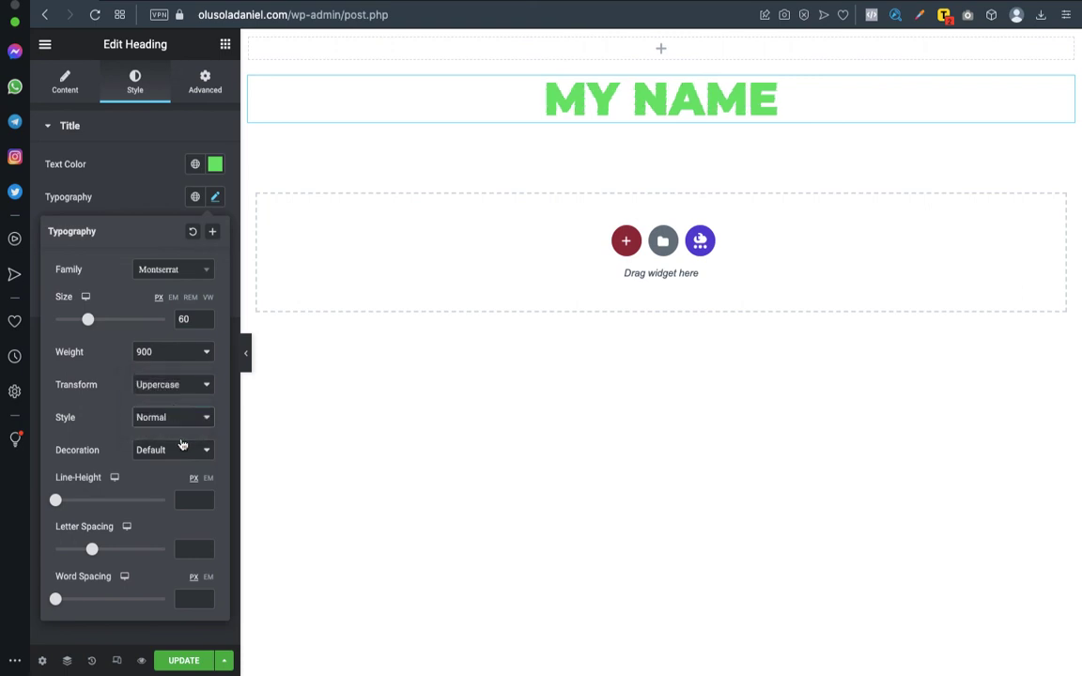
pyautogui.click(179, 422)
pyautogui.click(176, 405)
# Try the Underline, Overline, Line Through and None decorations on the heading and return the decoration to Default.
pyautogui.click(152, 450)
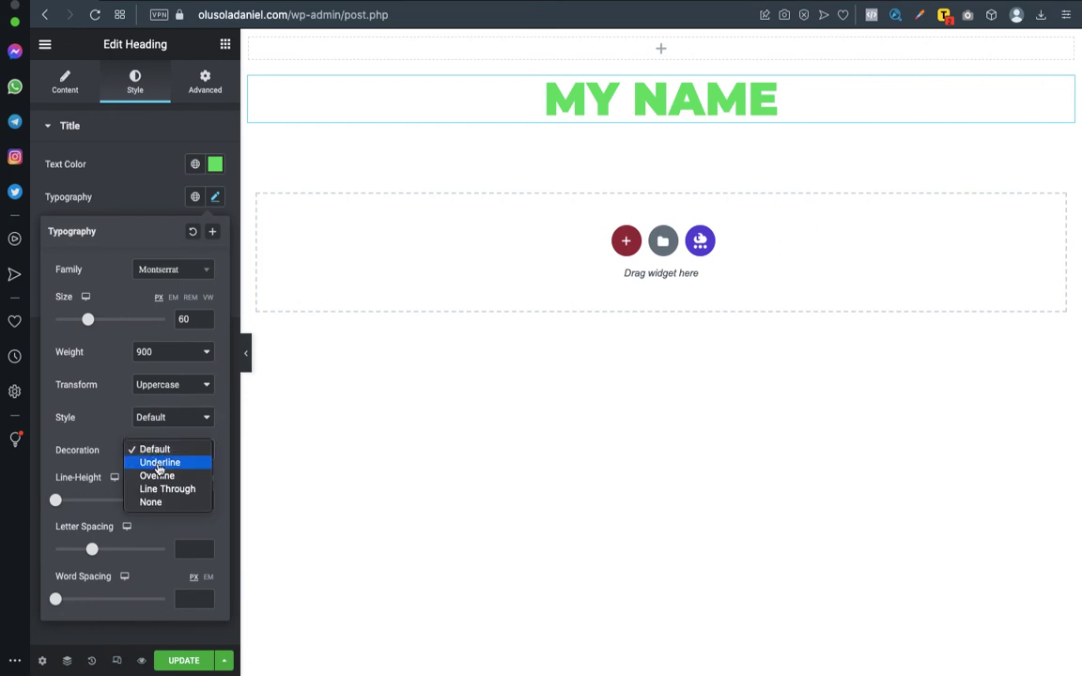
pyautogui.click(159, 464)
pyautogui.click(160, 452)
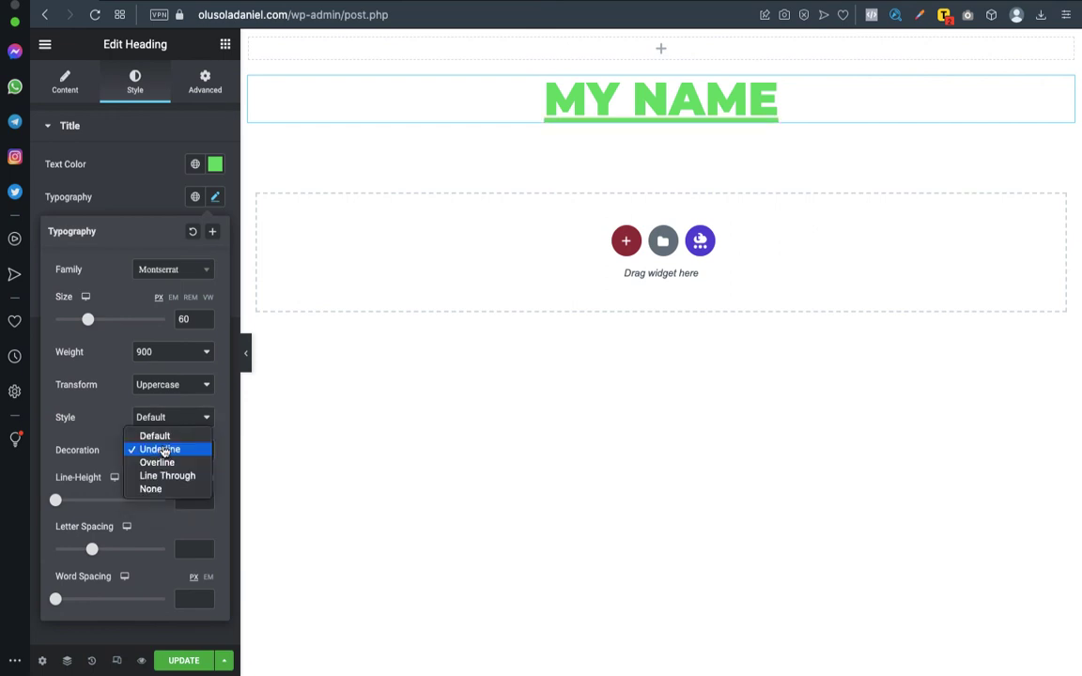
pyautogui.click(163, 462)
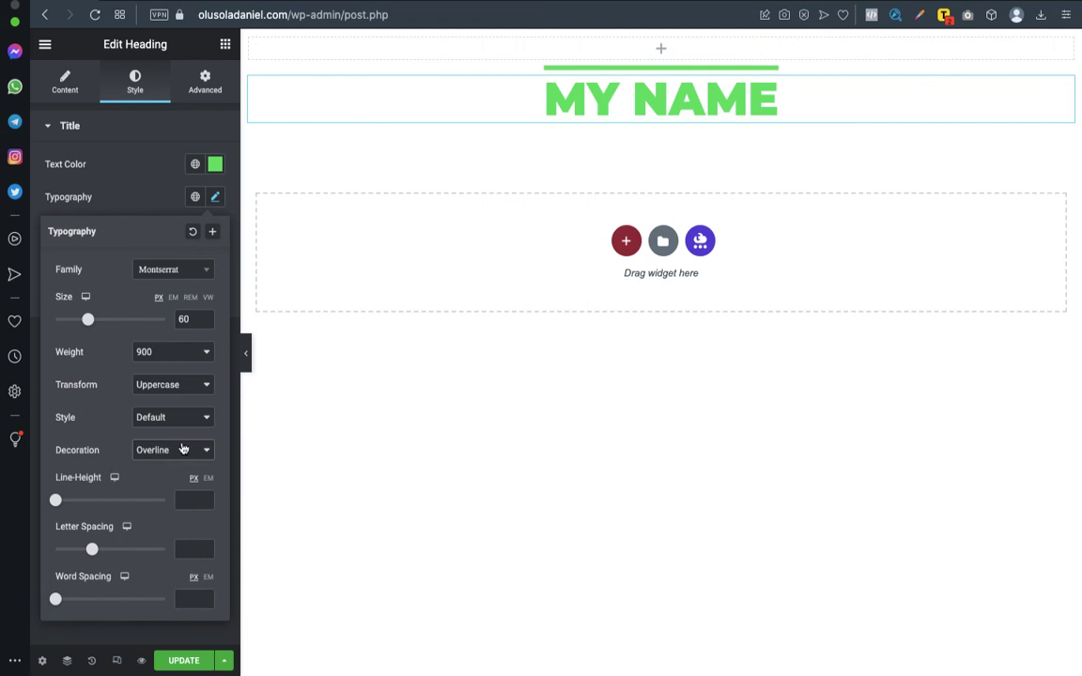
pyautogui.click(195, 447)
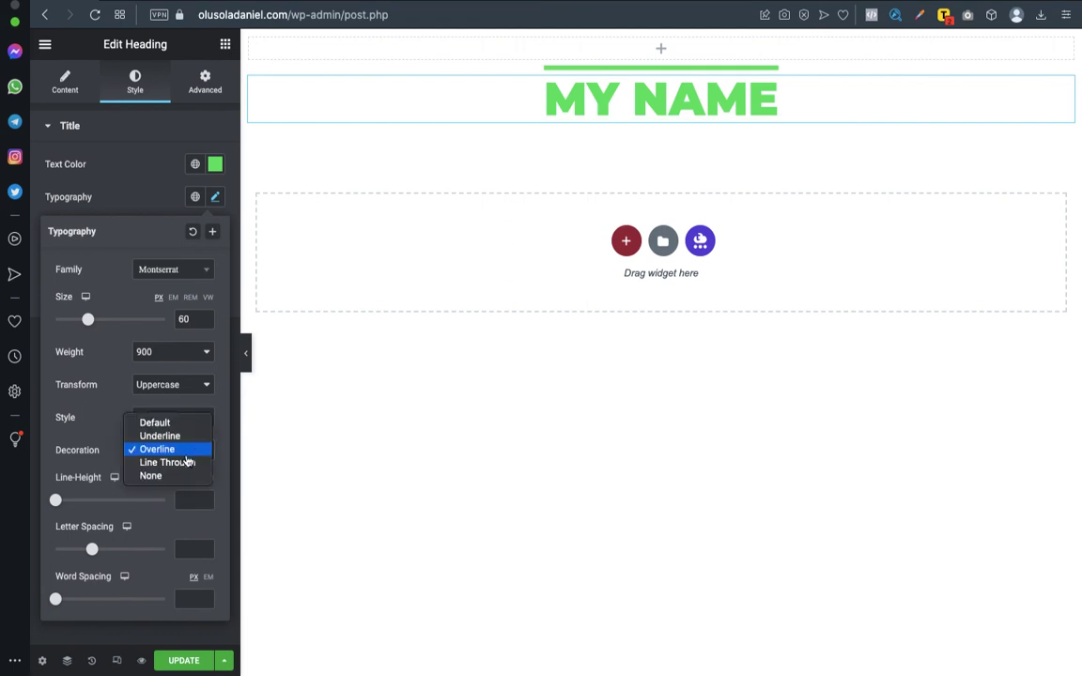
pyautogui.click(186, 462)
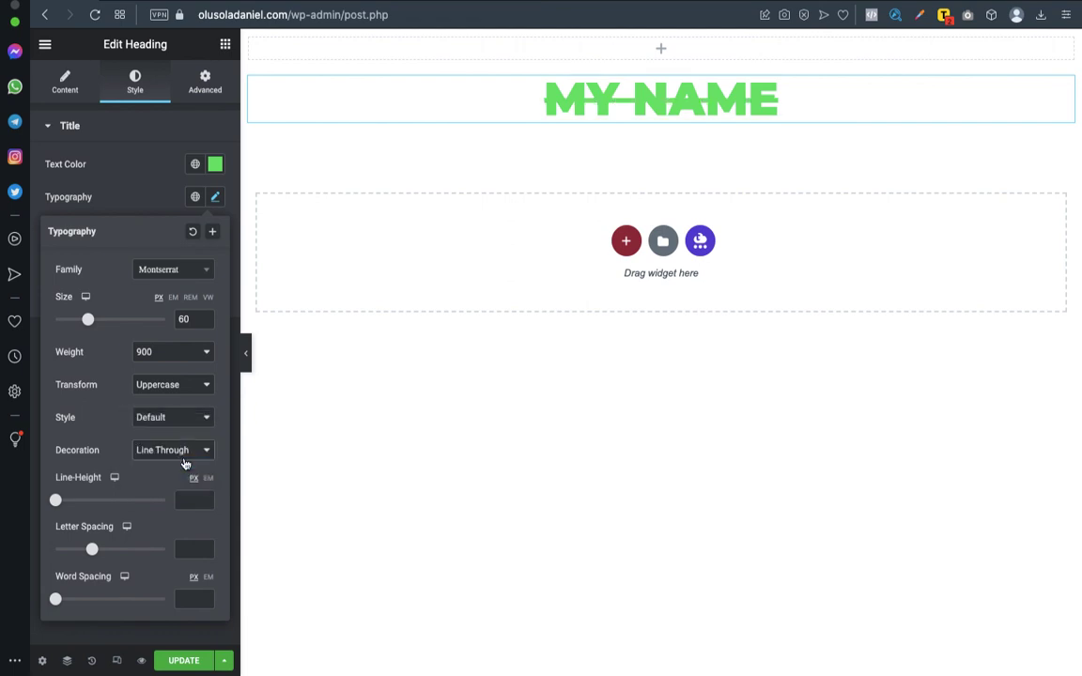
pyautogui.click(142, 452)
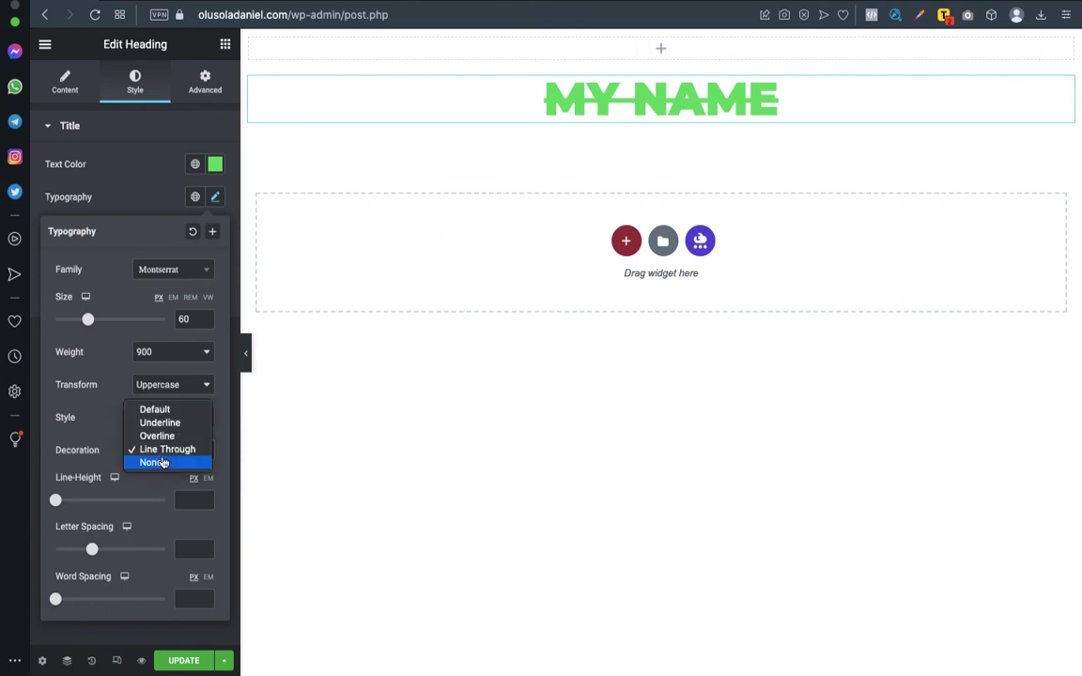
pyautogui.click(171, 466)
pyautogui.click(182, 453)
pyautogui.click(178, 398)
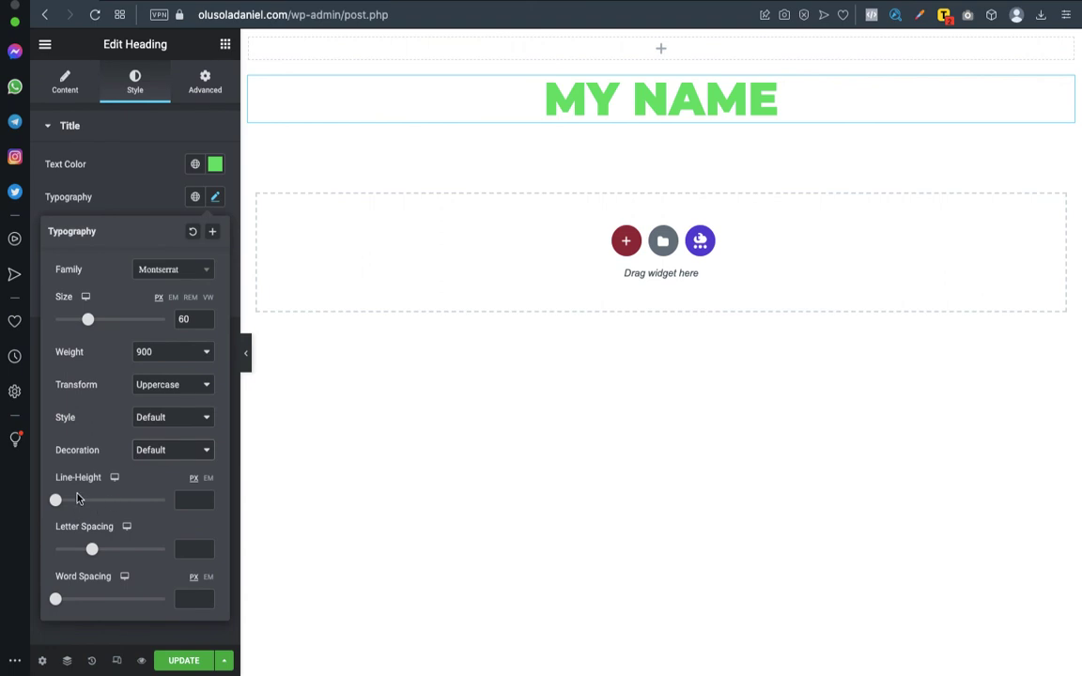
# Add a second line reading "JFHFJFJF" below MY NAME in the heading.
pyautogui.click(661, 103)
pyautogui.press('Return')
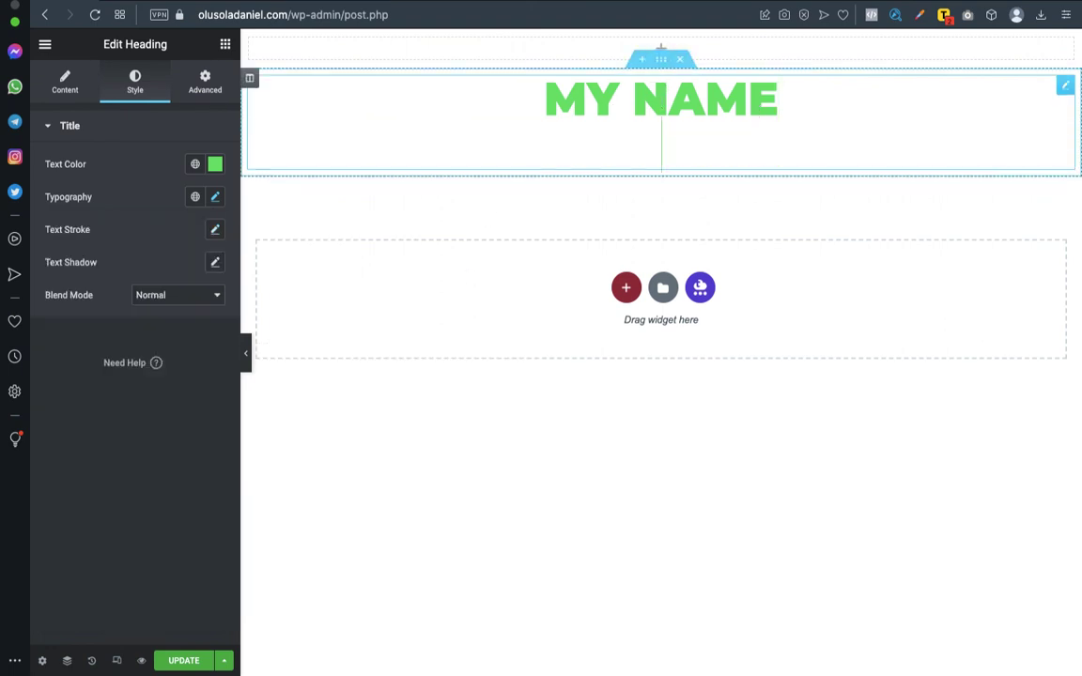
pyautogui.write('JFHFJFJF')
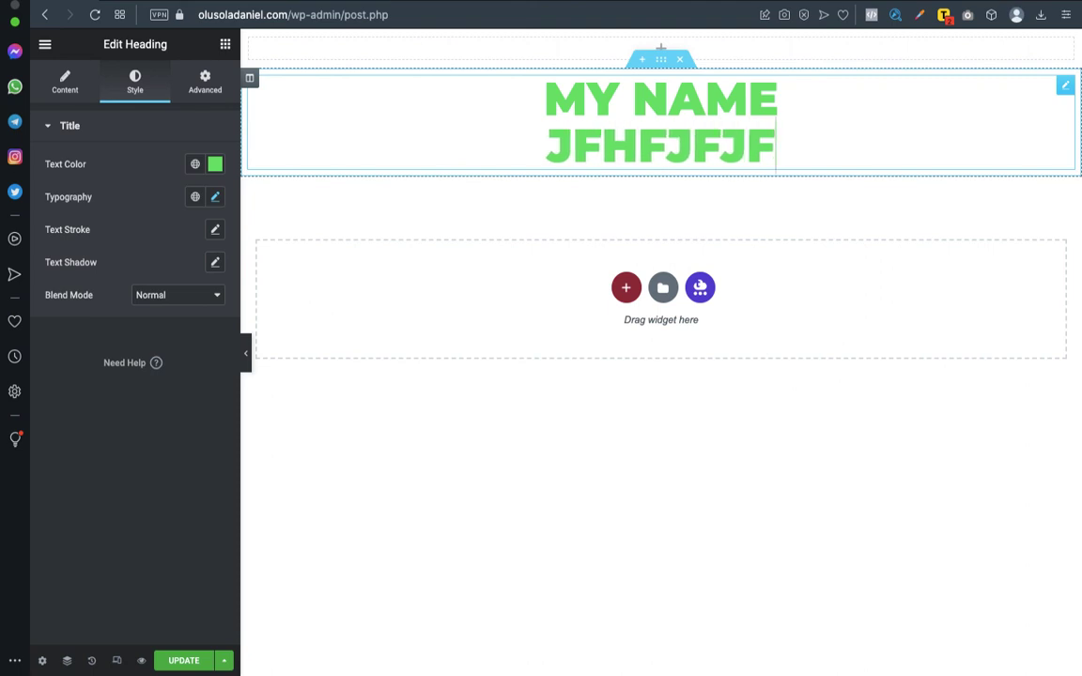
# Try custom line-height and letter-spacing values in the heading's typography and clear both.
pyautogui.click(215, 197)
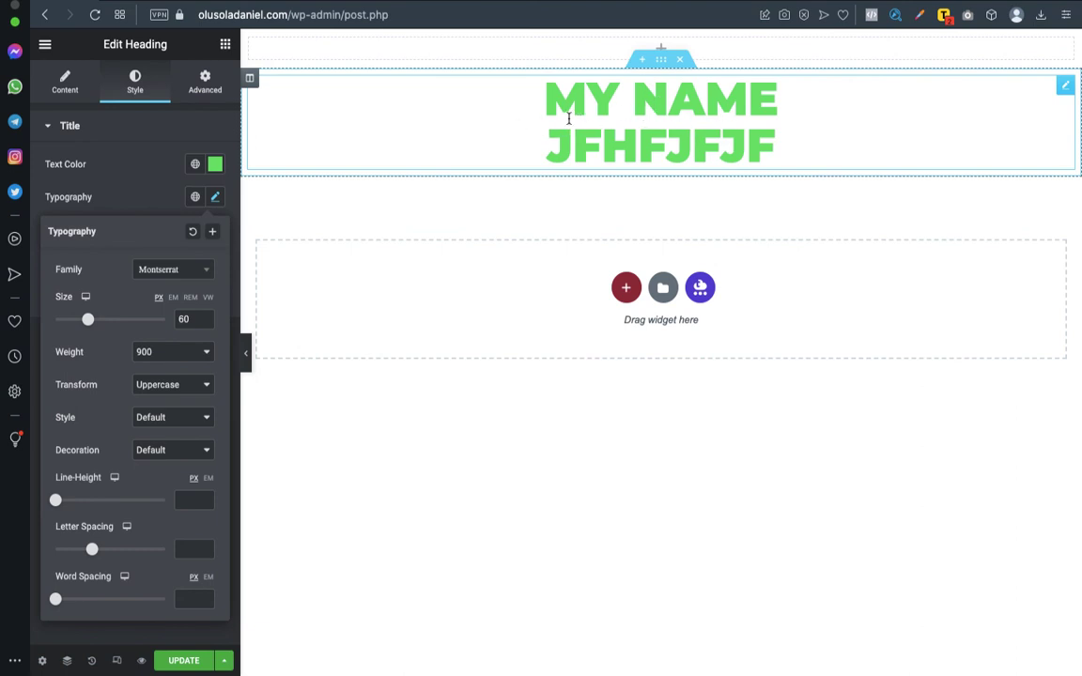
pyautogui.moveTo(57, 504); pyautogui.dragTo(90, 501)
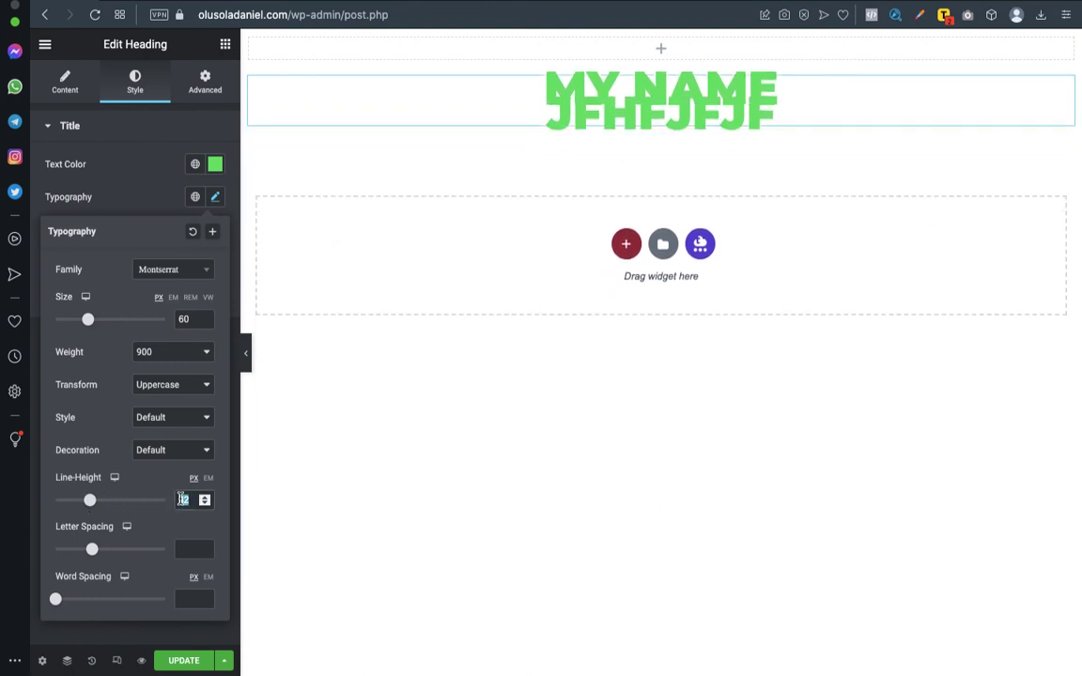
pyautogui.press('BackSpace')
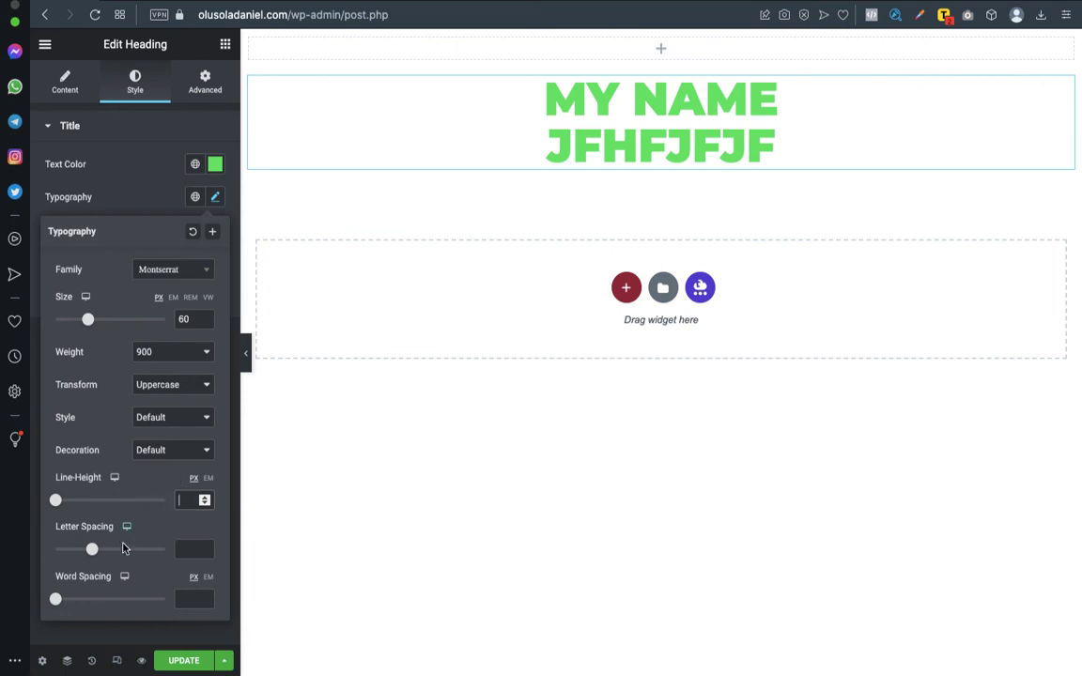
pyautogui.click(93, 551)
pyautogui.moveTo(92, 551)
pyautogui.mouseDown()
pyautogui.moveTo(178, 554)
pyautogui.moveTo(47, 552)
pyautogui.moveTo(98, 551)
pyautogui.moveTo(89, 548)
pyautogui.mouseUp()
pyautogui.doubleClick(194, 551)
pyautogui.press('BackSpace')
# Widen the heading's word spacing to try it, reduce it to 2 px, and close the typography settings.
pyautogui.moveTo(56, 601); pyautogui.dragTo(82, 605)
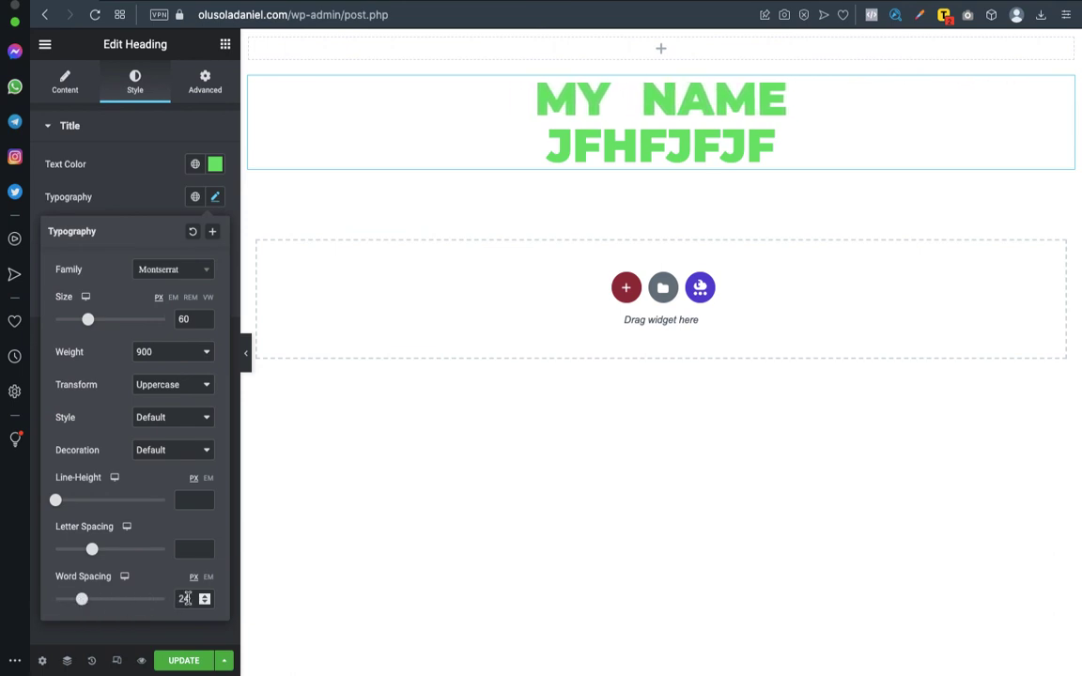
pyautogui.press('BackSpace')
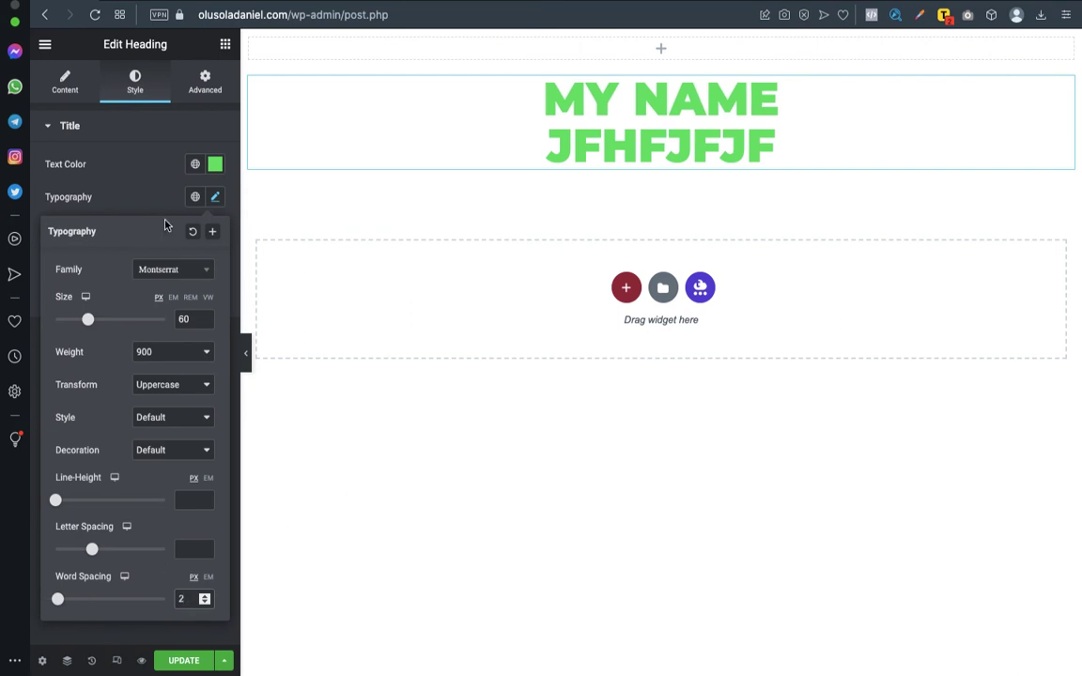
pyautogui.click(127, 204)
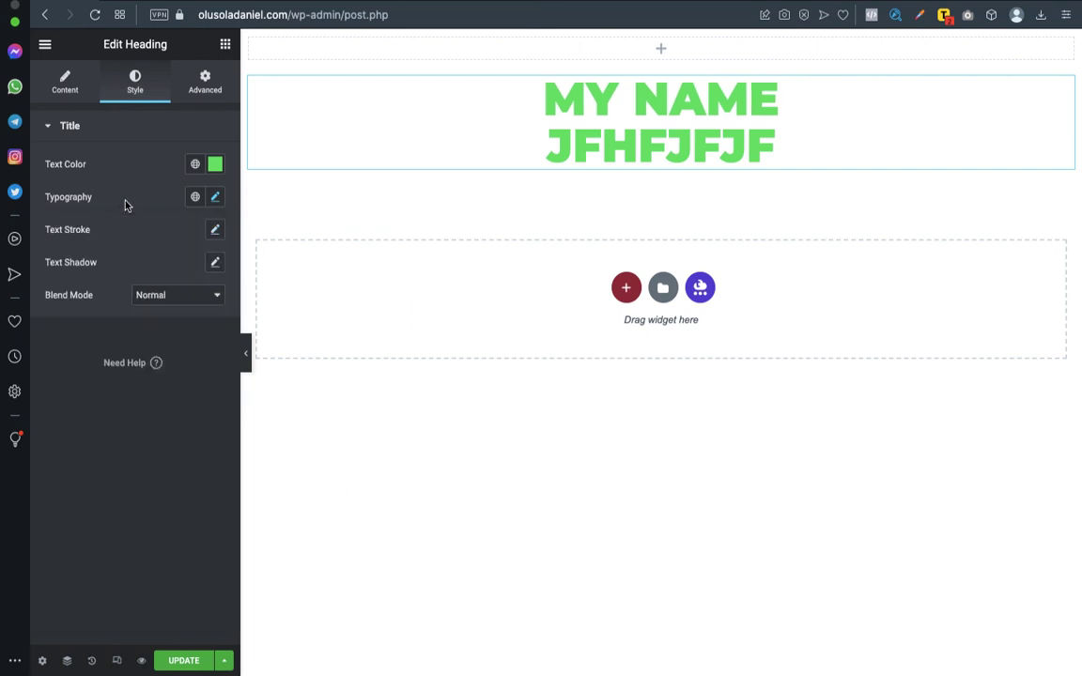
# Try a text stroke on the heading and return its width to the minimum.
pyautogui.click(218, 231)
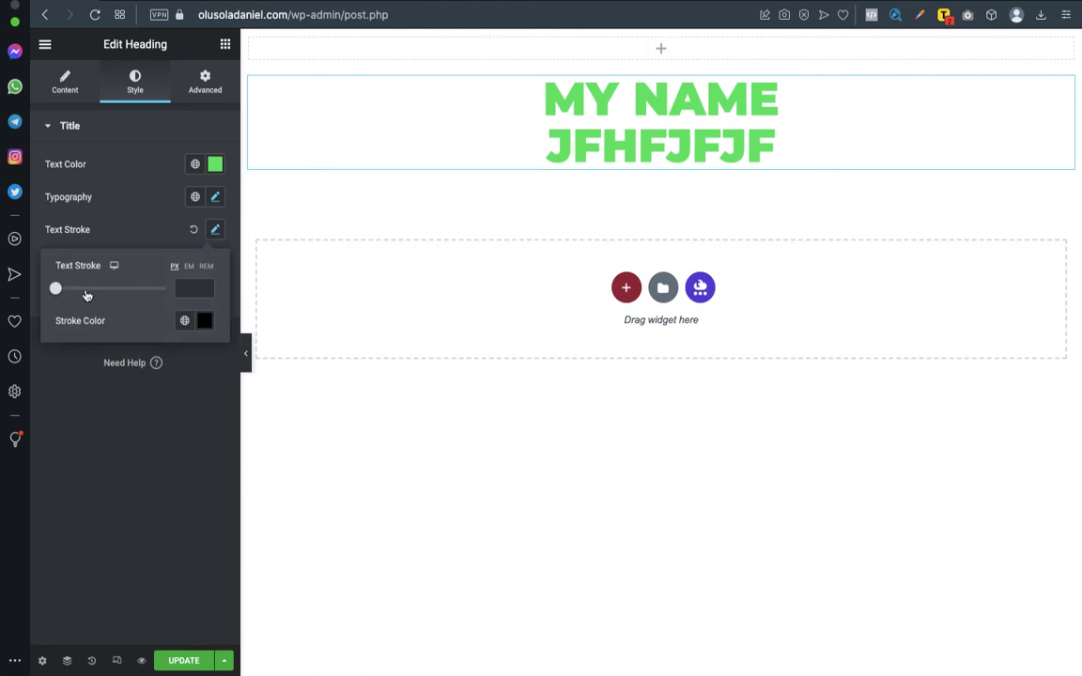
pyautogui.moveTo(55, 291)
pyautogui.mouseDown()
pyautogui.moveTo(121, 291)
pyautogui.moveTo(54, 291)
pyautogui.mouseUp()
pyautogui.click(131, 248)
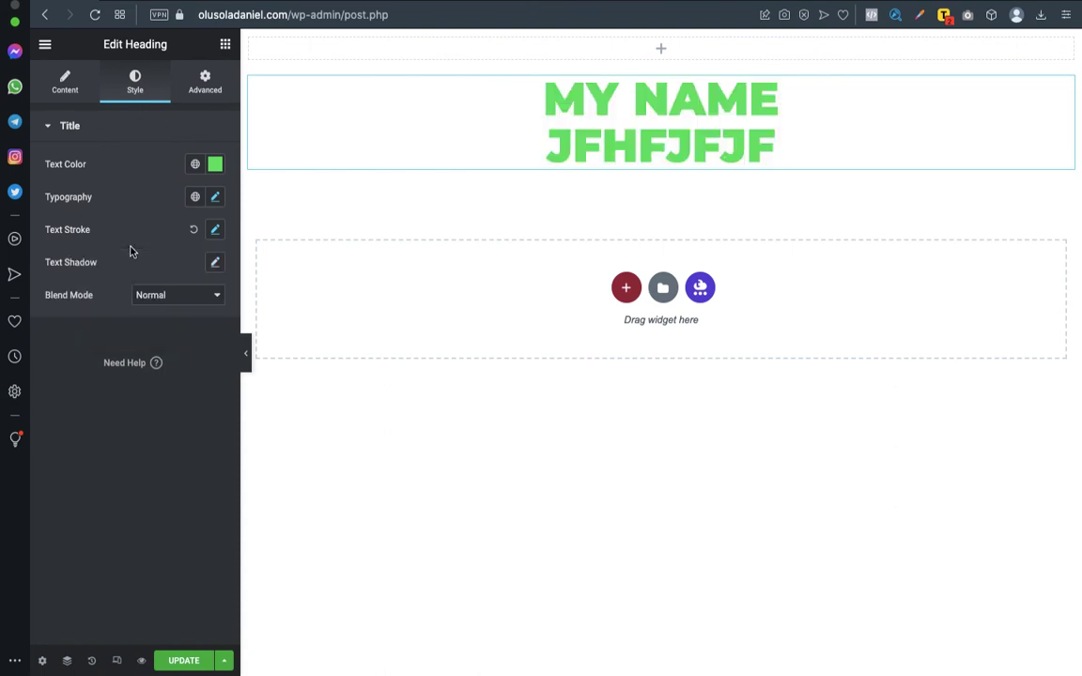
# Try and reset the heading's text shadow, re-enable it, and reduce its blur to the minimum.
pyautogui.click(215, 265)
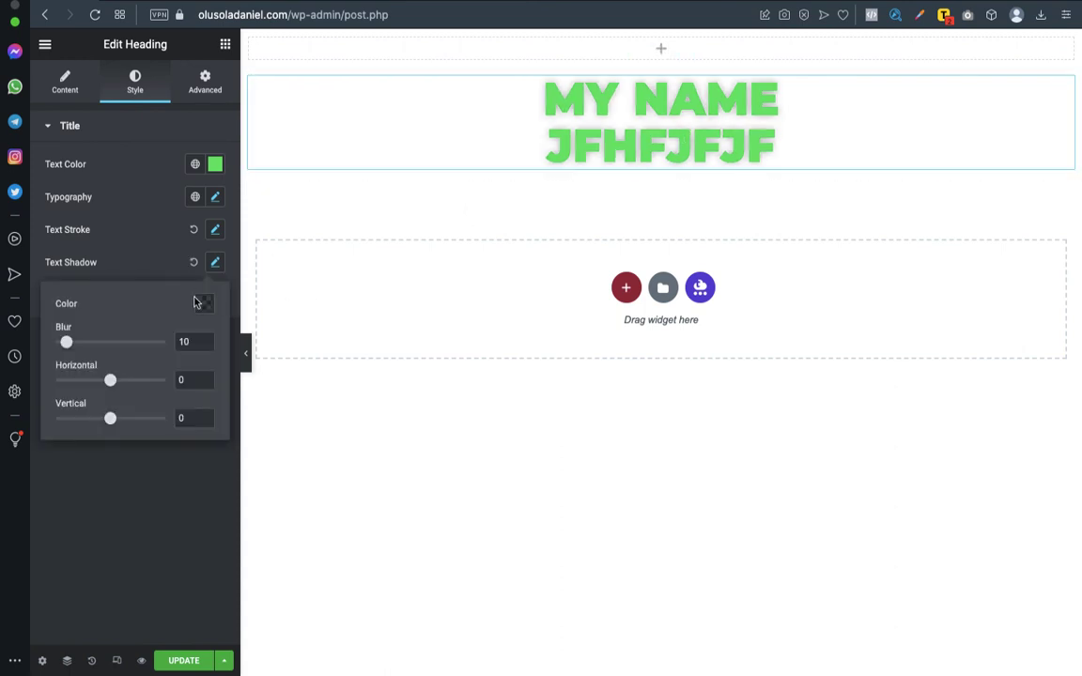
pyautogui.click(194, 264)
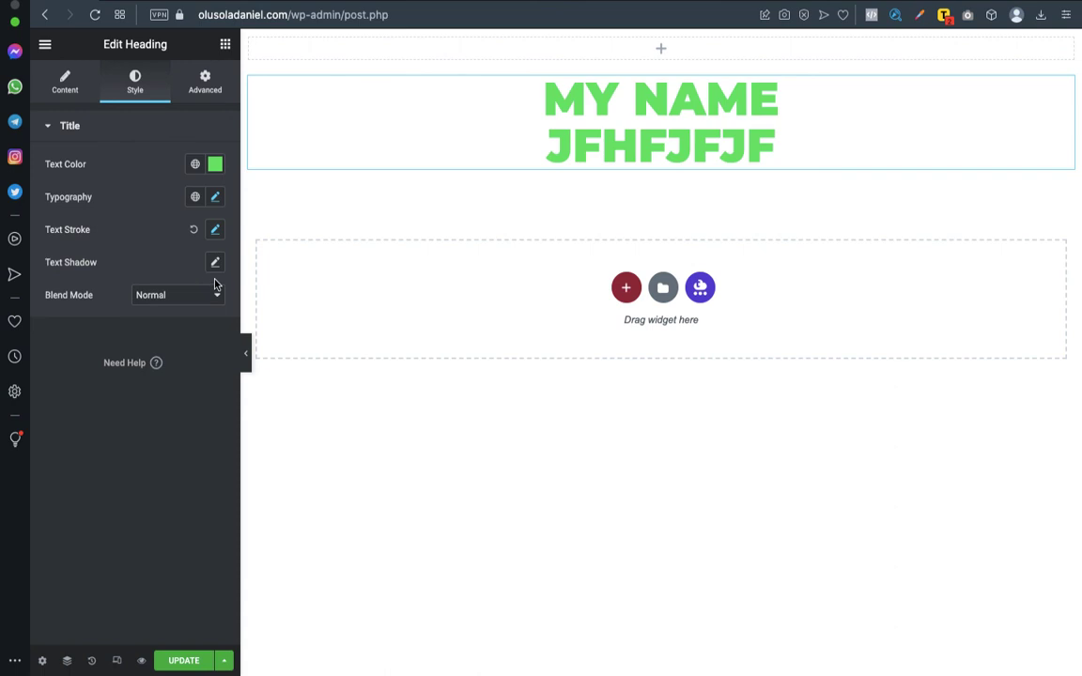
pyautogui.click(199, 295)
pyautogui.click(171, 281)
pyautogui.click(216, 263)
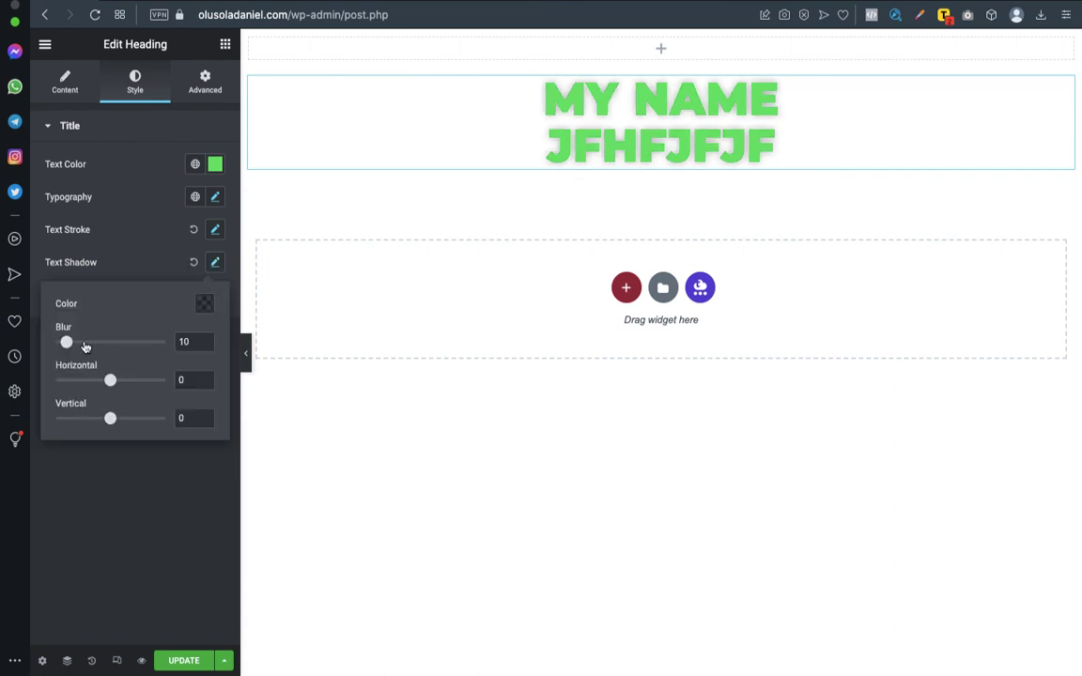
pyautogui.moveTo(64, 342); pyautogui.dragTo(39, 349)
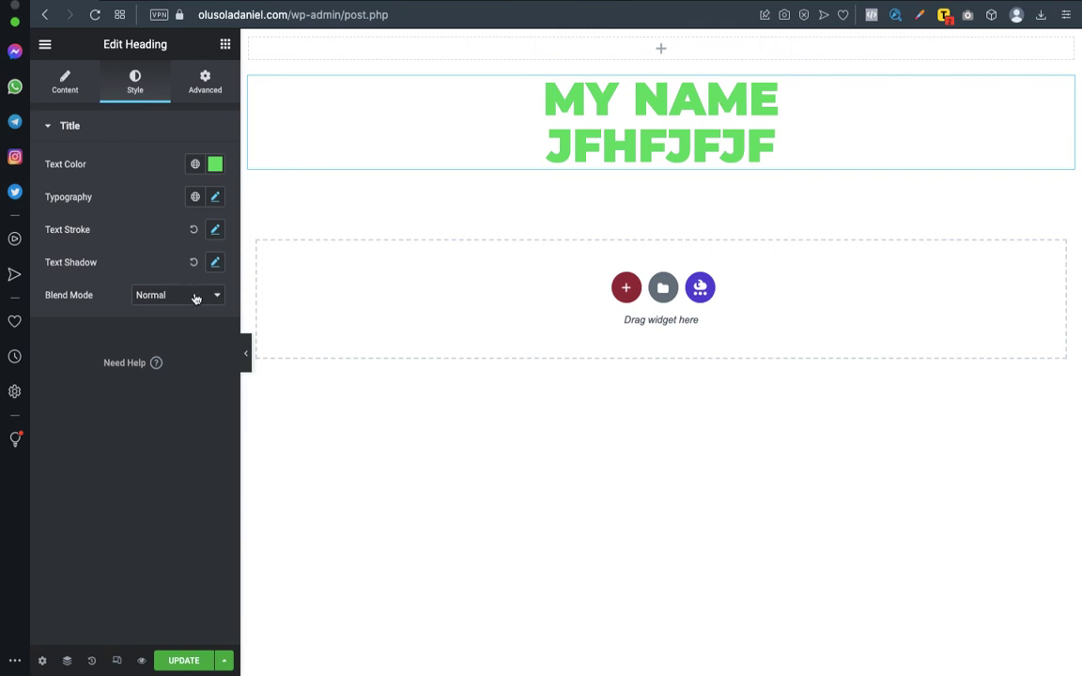
# Try a linked margin of 50 px on all sides of the heading and clear it.
pyautogui.click(67, 80)
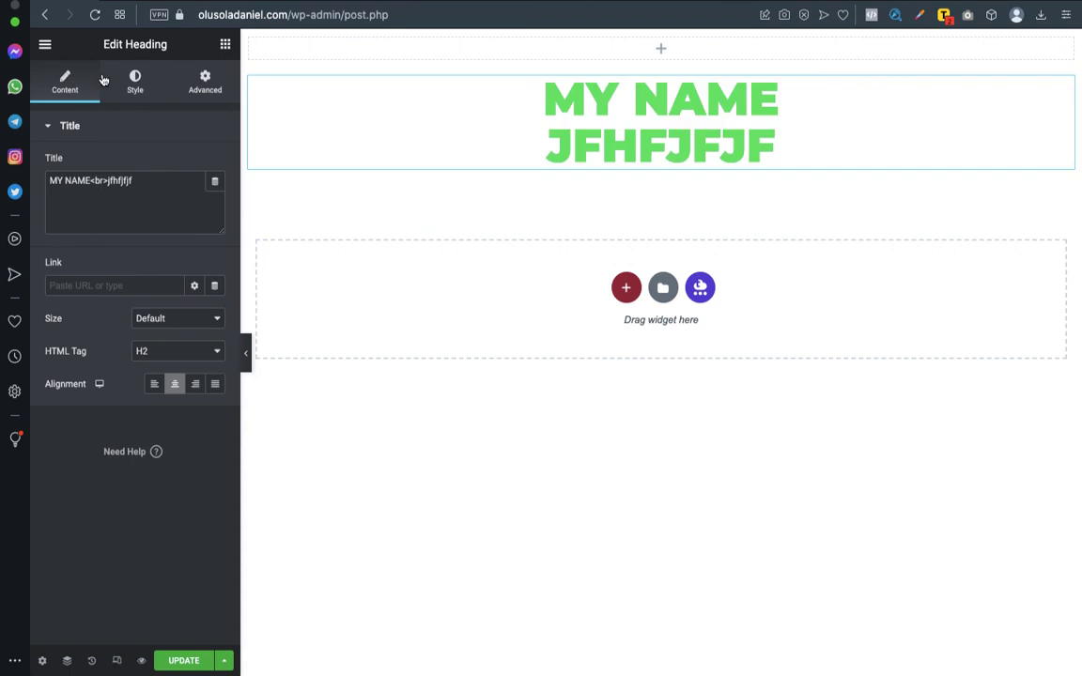
pyautogui.click(209, 90)
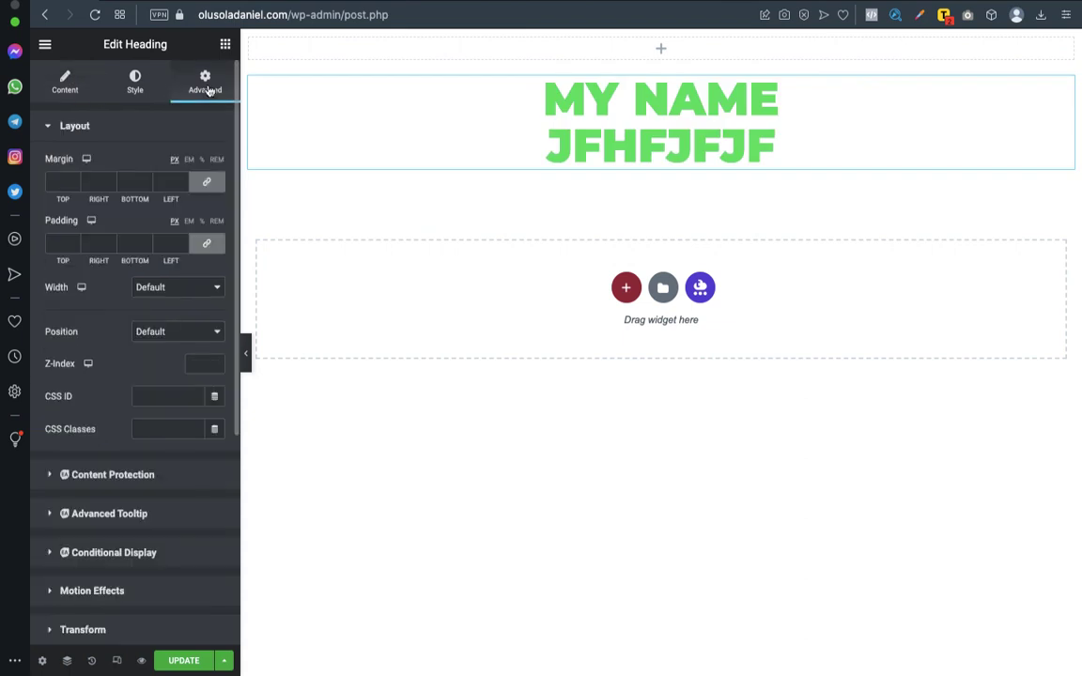
pyautogui.click(133, 78)
pyautogui.click(214, 90)
pyautogui.click(59, 179)
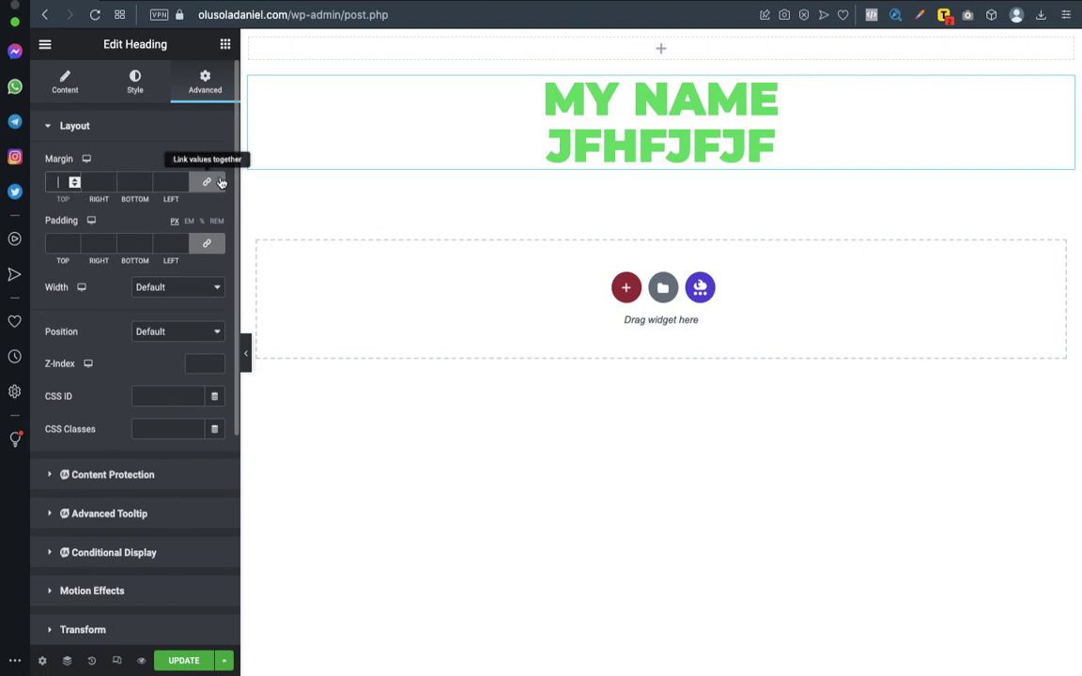
pyautogui.click(209, 185)
pyautogui.click(209, 184)
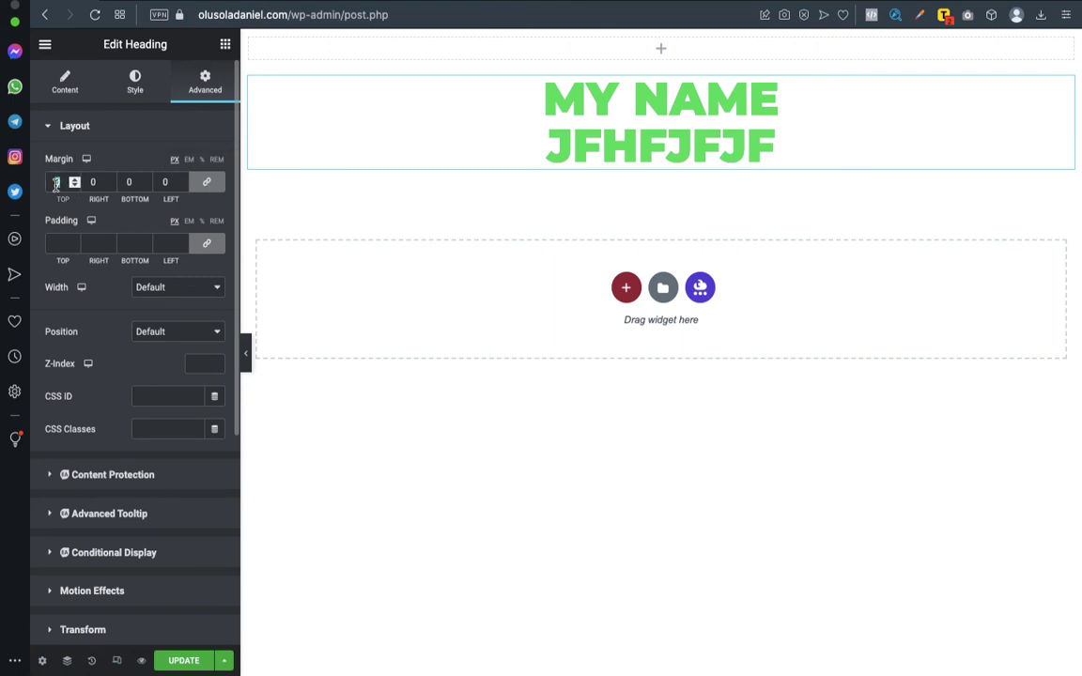
pyautogui.write('50')
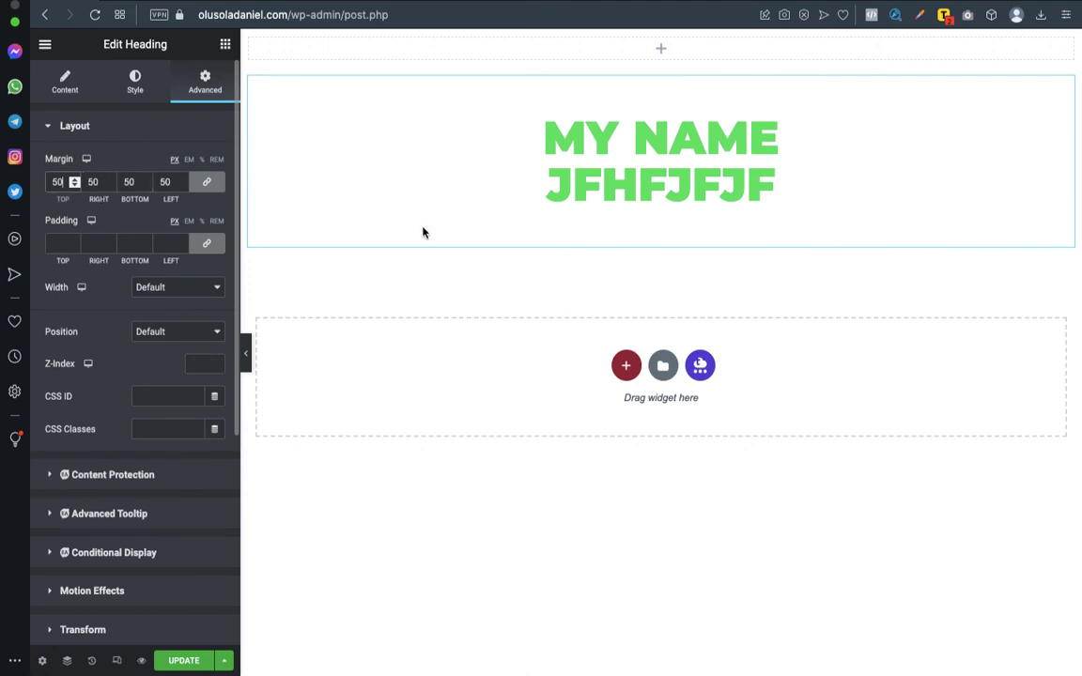
pyautogui.doubleClick(165, 183)
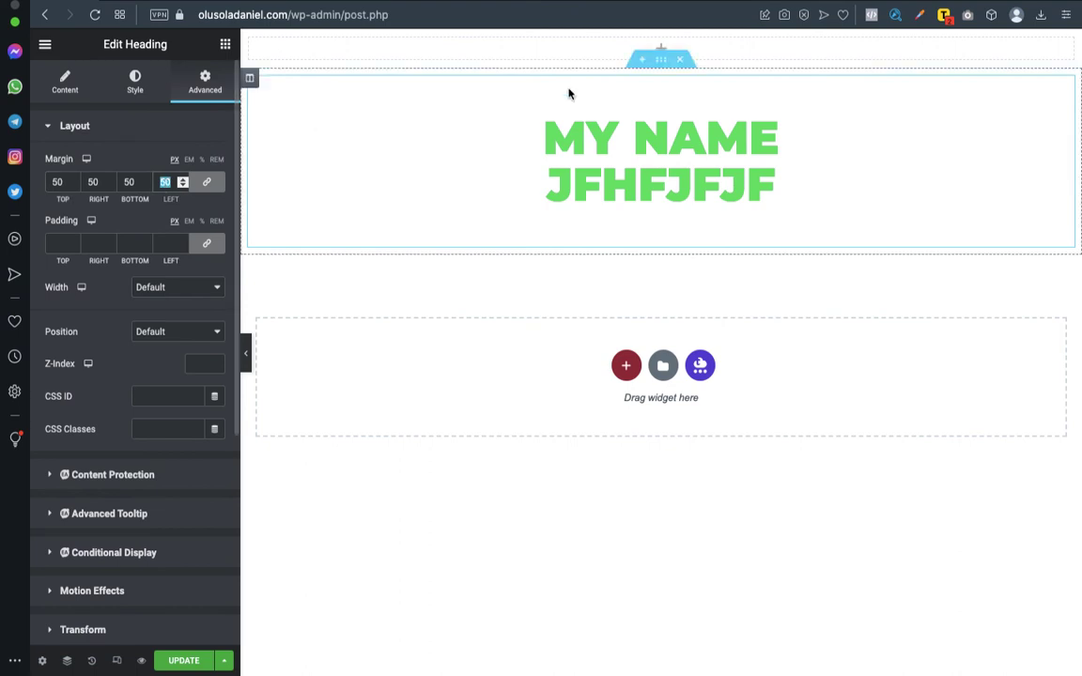
pyautogui.press('BackSpace')
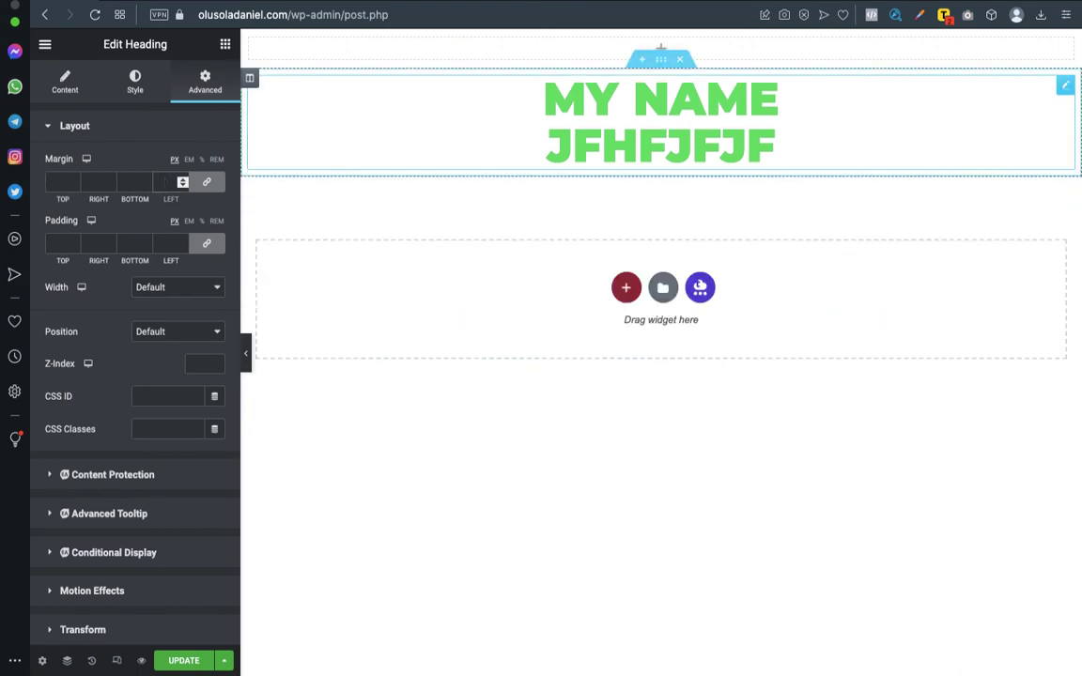
# Unlink the heading's margin values, try a bottom margin of 50 px, and set it back to 0.
pyautogui.click(208, 188)
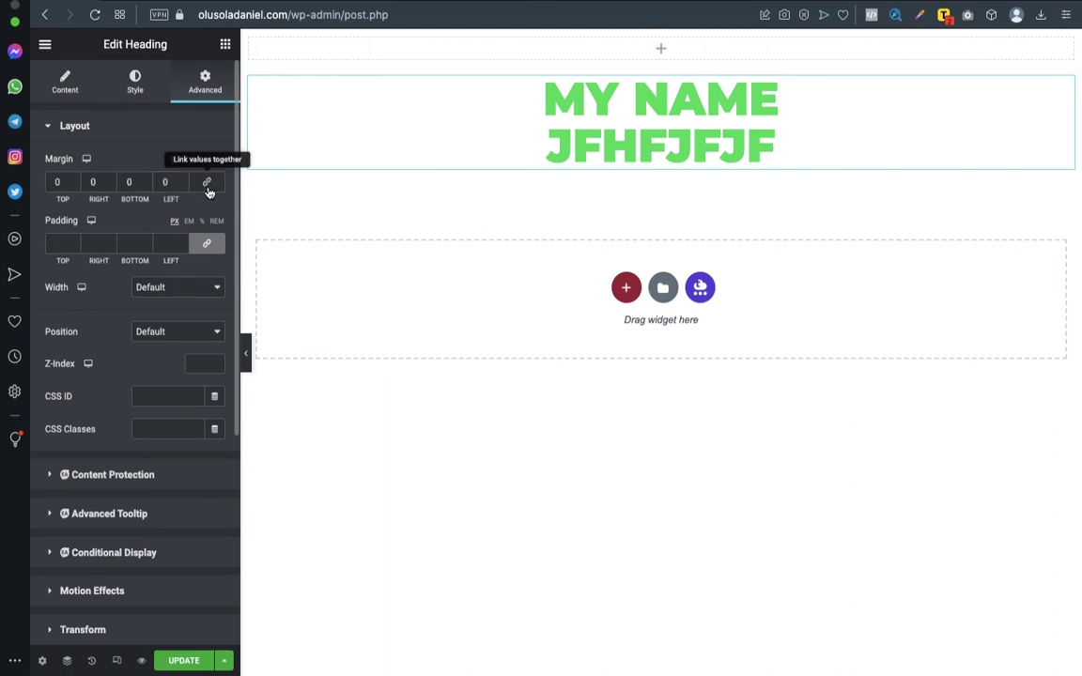
pyautogui.click(127, 181)
pyautogui.write('50')
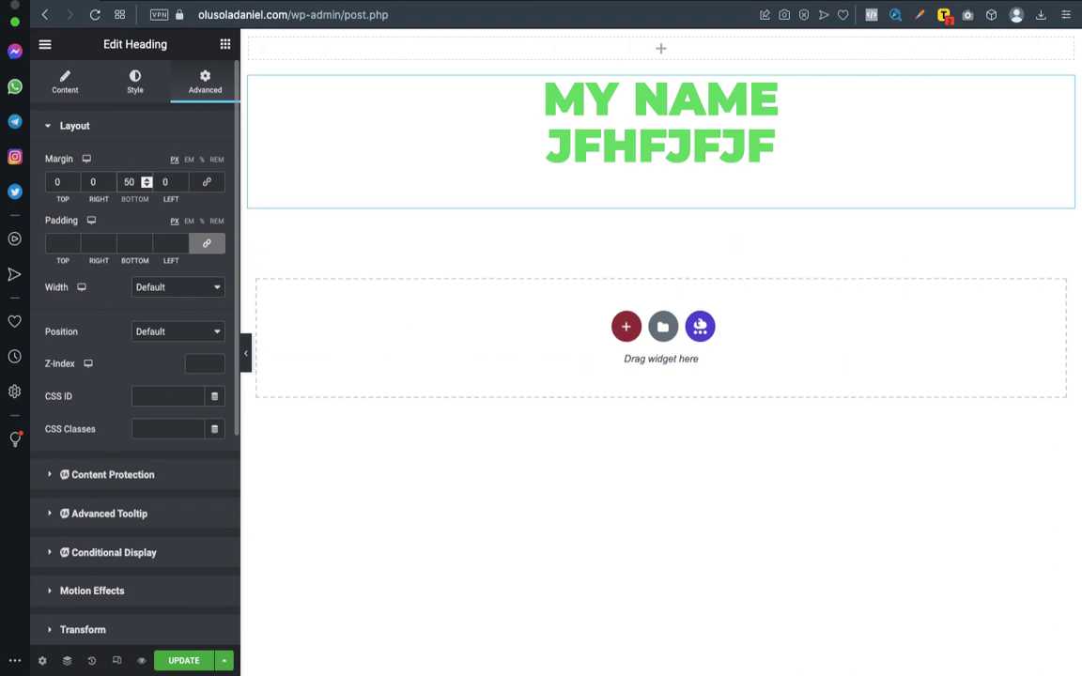
pyautogui.press('BackSpace')
pyautogui.press('BackSpace')
pyautogui.write('0')
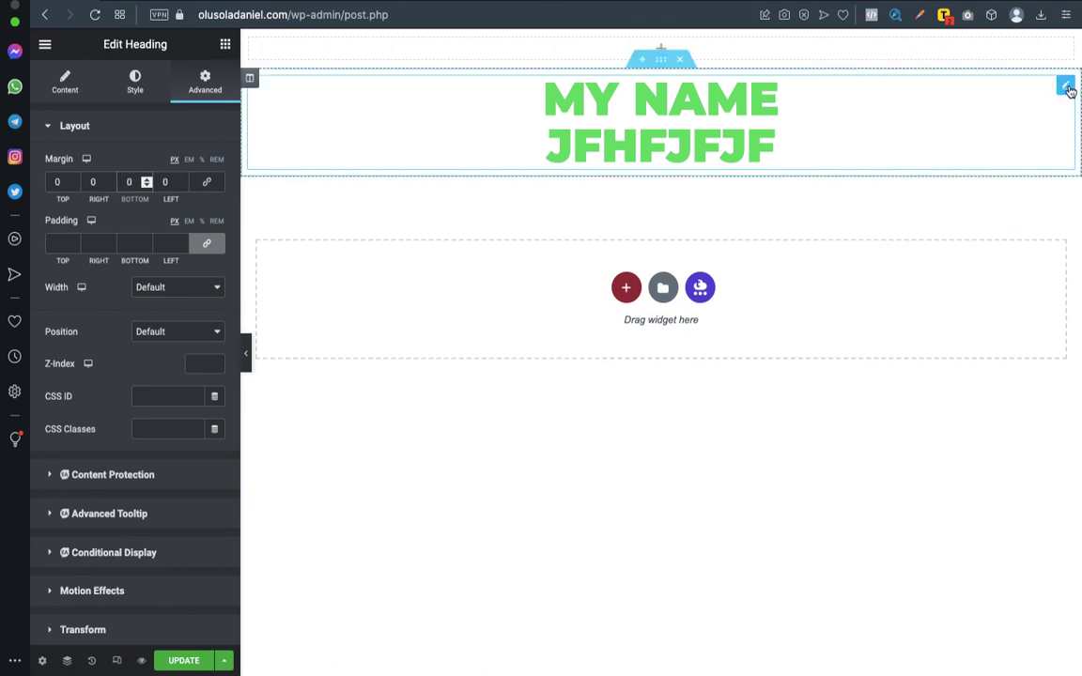
# Duplicate the two-line heading within its section.
pyautogui.rightClick(1067, 87)
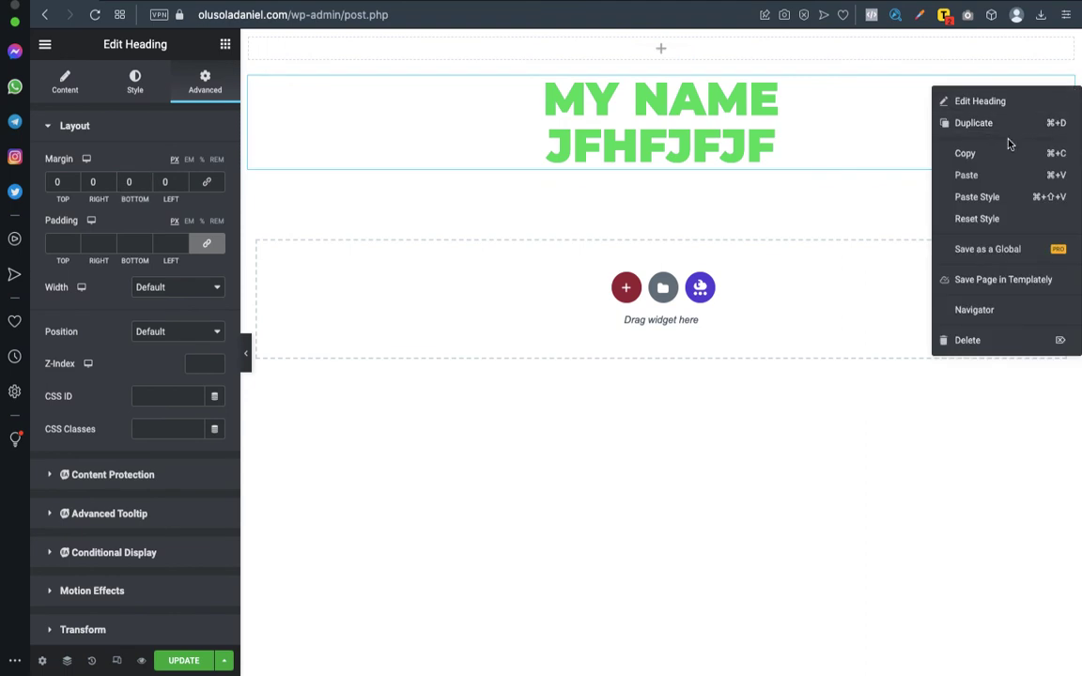
pyautogui.click(939, 122)
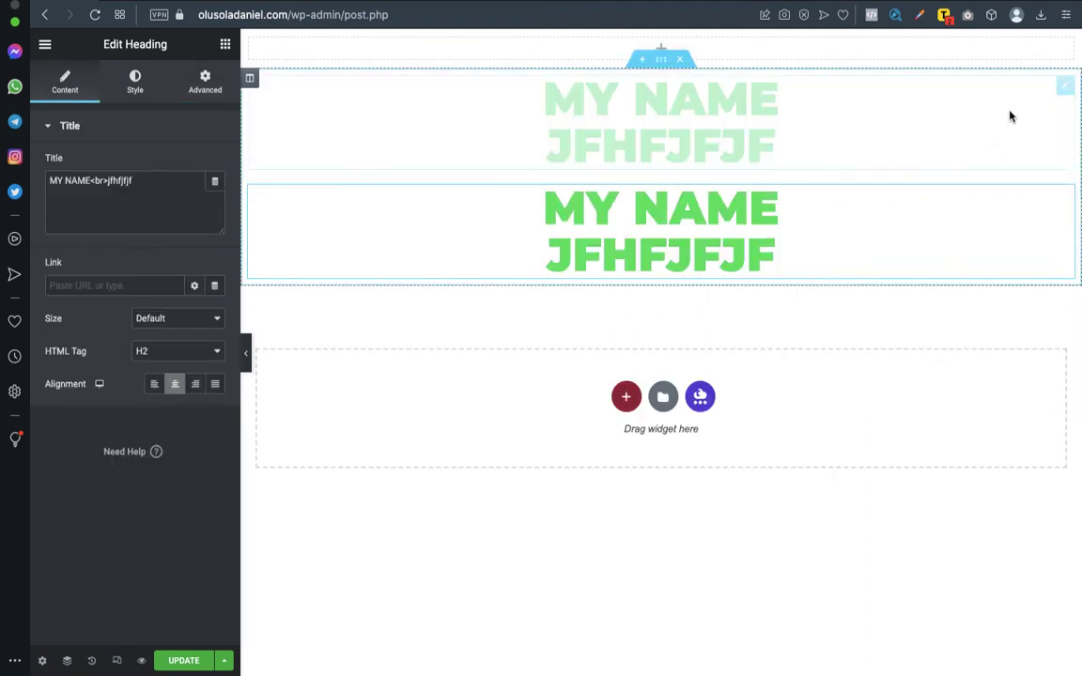
pyautogui.moveTo(1064, 88); pyautogui.dragTo(809, 132)
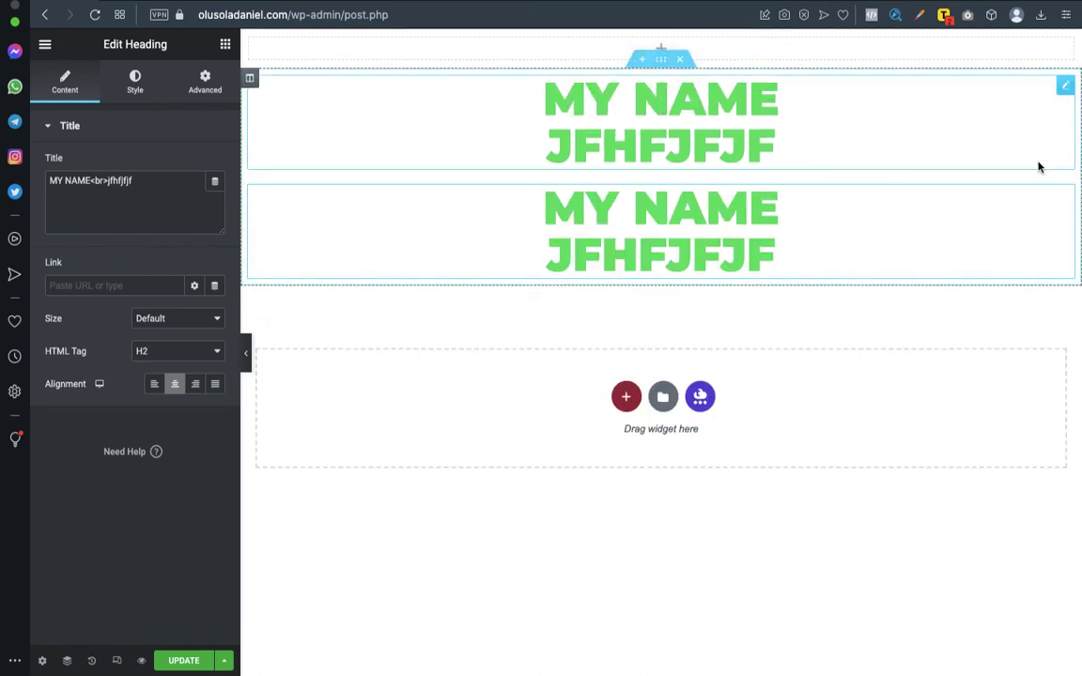
pyautogui.moveTo(1065, 193); pyautogui.dragTo(541, 135)
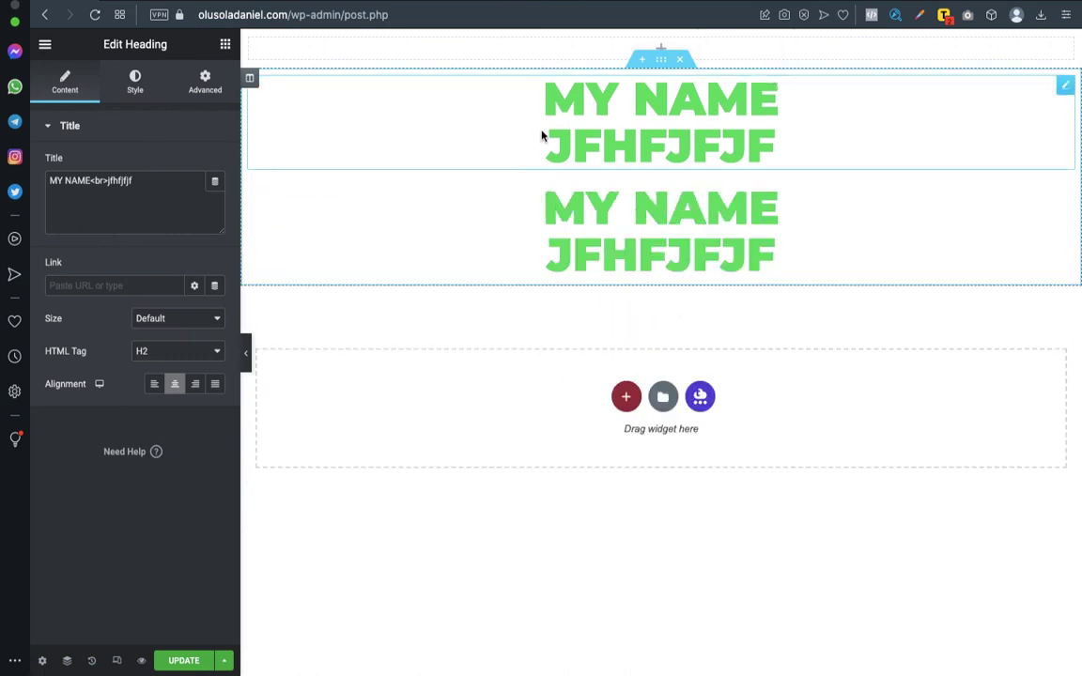
# Copy the upper heading and paste it into the empty section above.
pyautogui.rightClick(1066, 89)
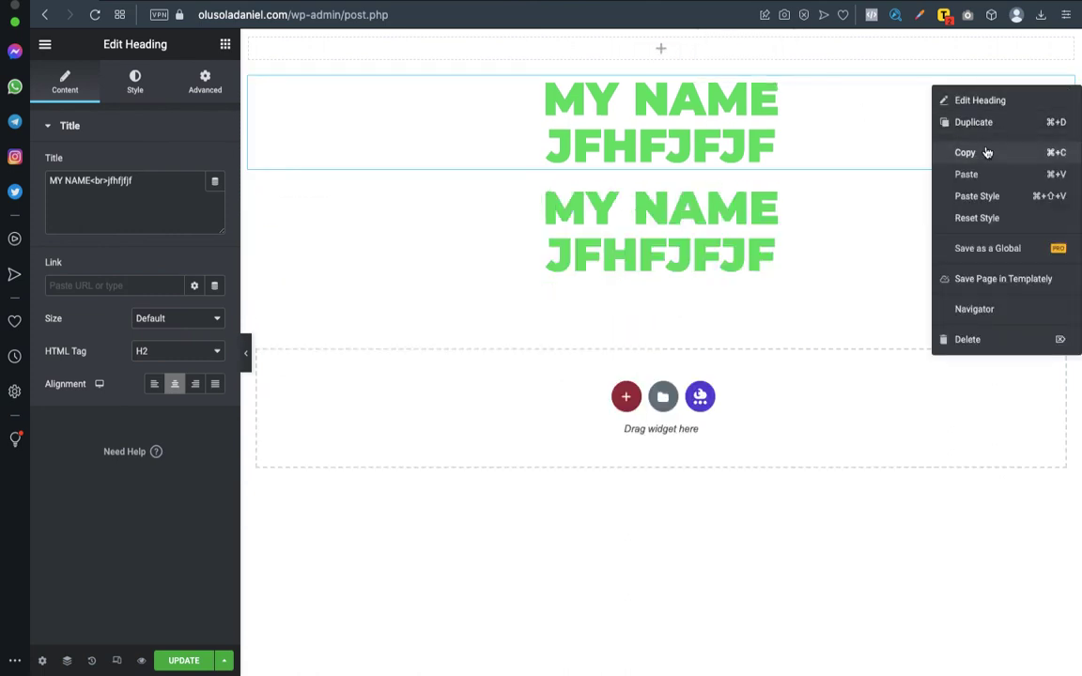
pyautogui.click(955, 152)
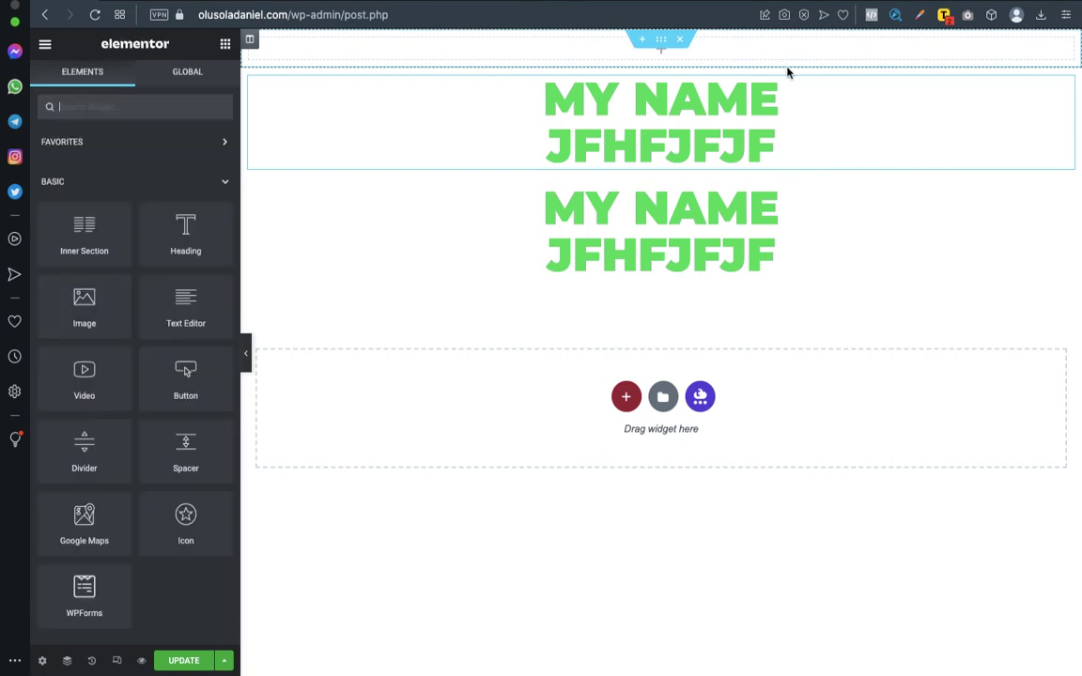
pyautogui.rightClick(786, 58)
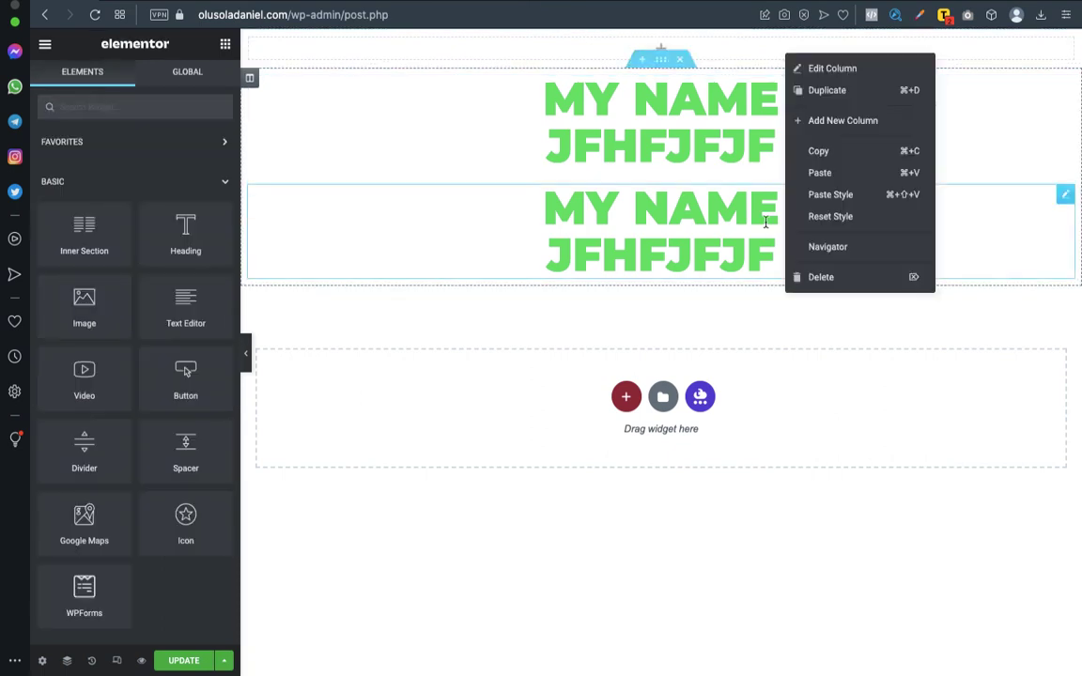
pyautogui.click(820, 174)
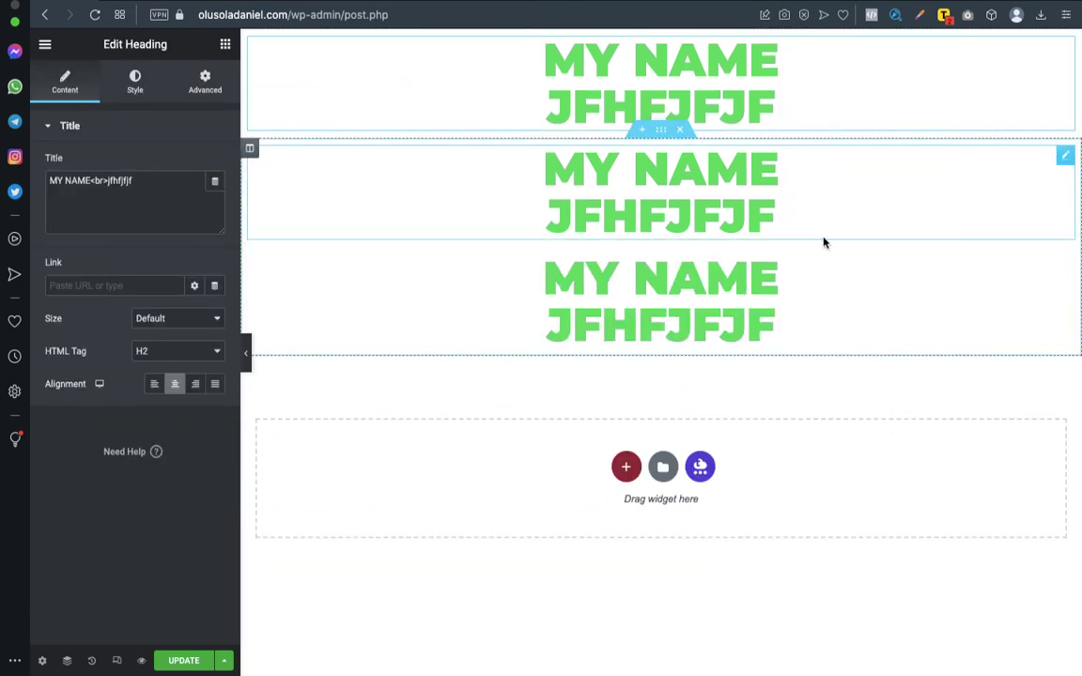
# Delete the upper of the two headings in the second section and open the remaining heading for editing.
pyautogui.rightClick(1069, 158)
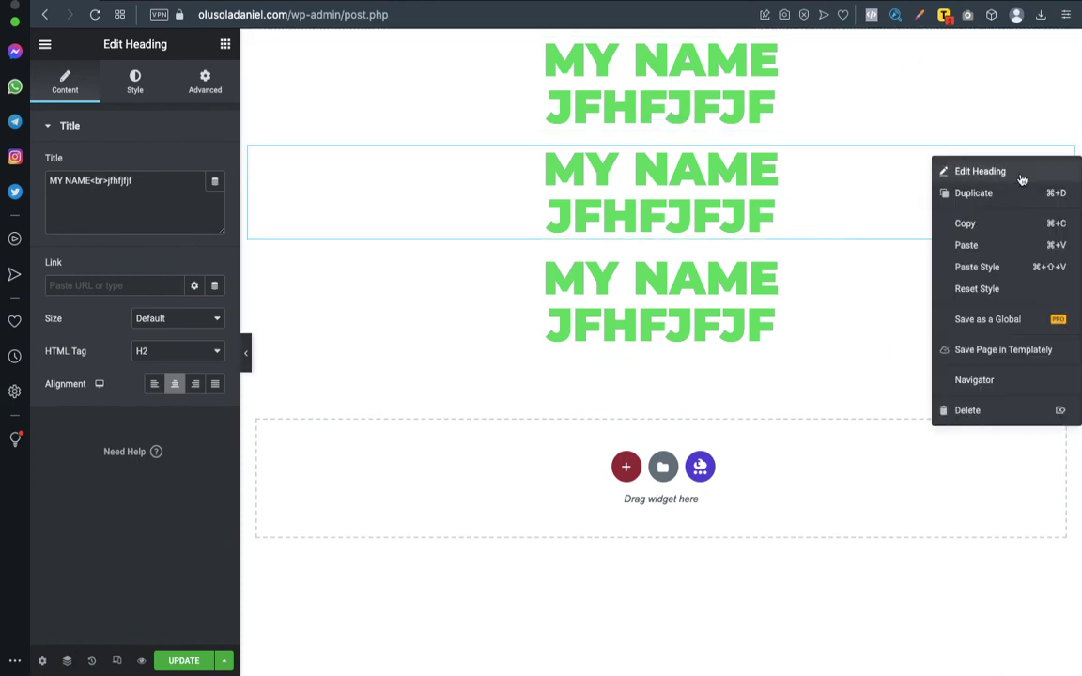
pyautogui.click(960, 414)
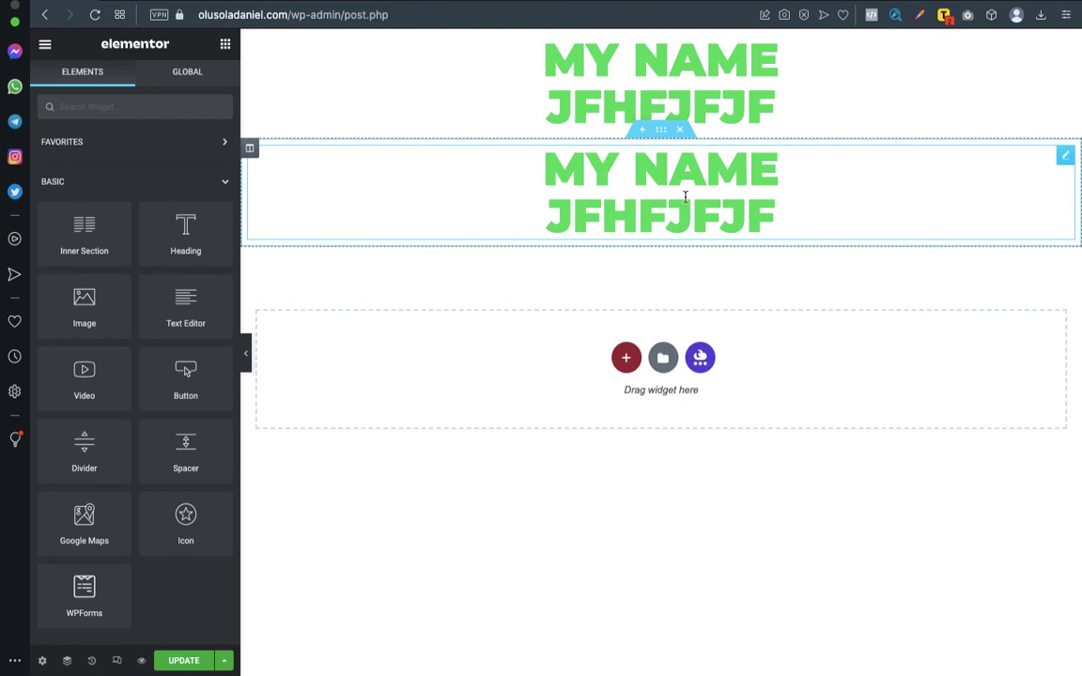
pyautogui.click(630, 218)
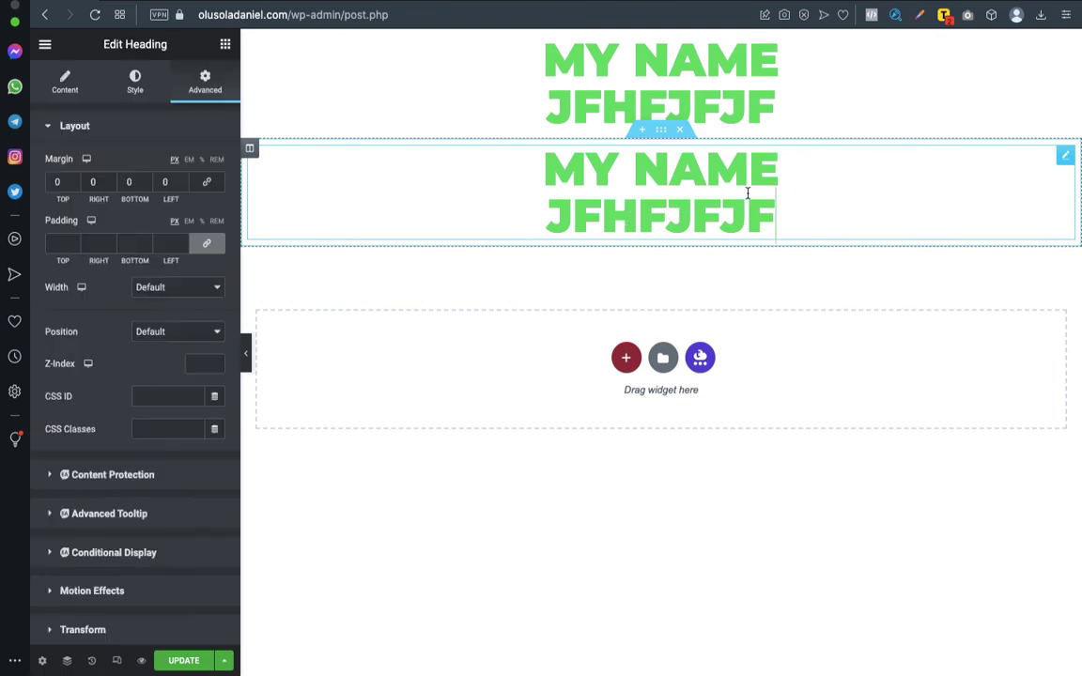
# Append 1 to both lines of the upper heading and 2 to both lines of the lower heading.
pyautogui.write('2')
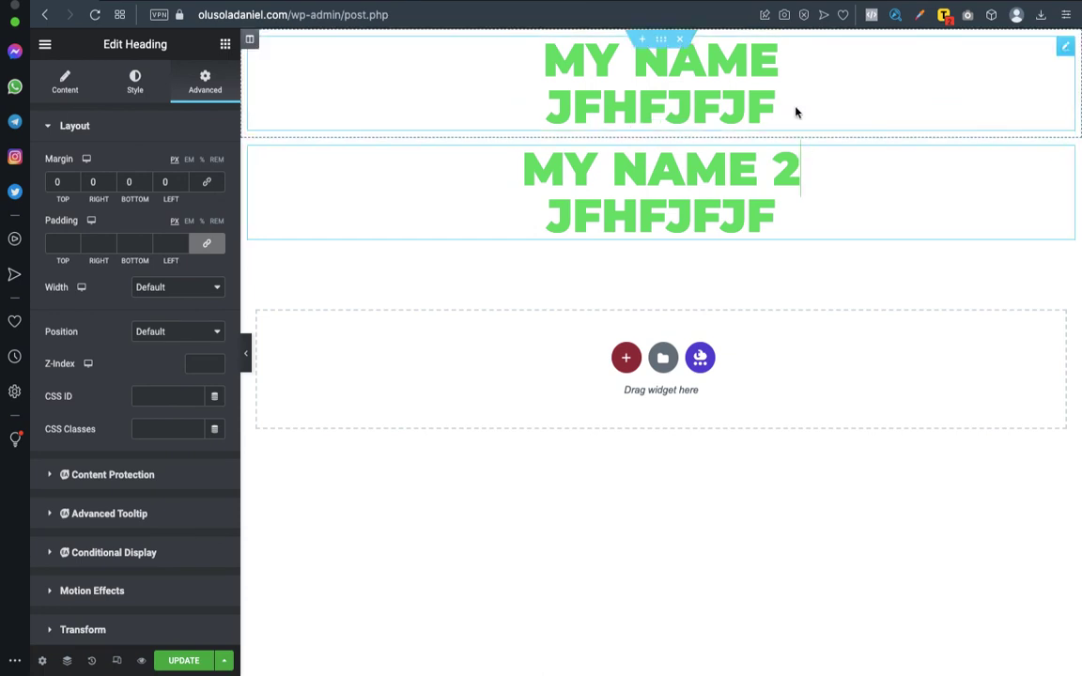
pyautogui.click(793, 62)
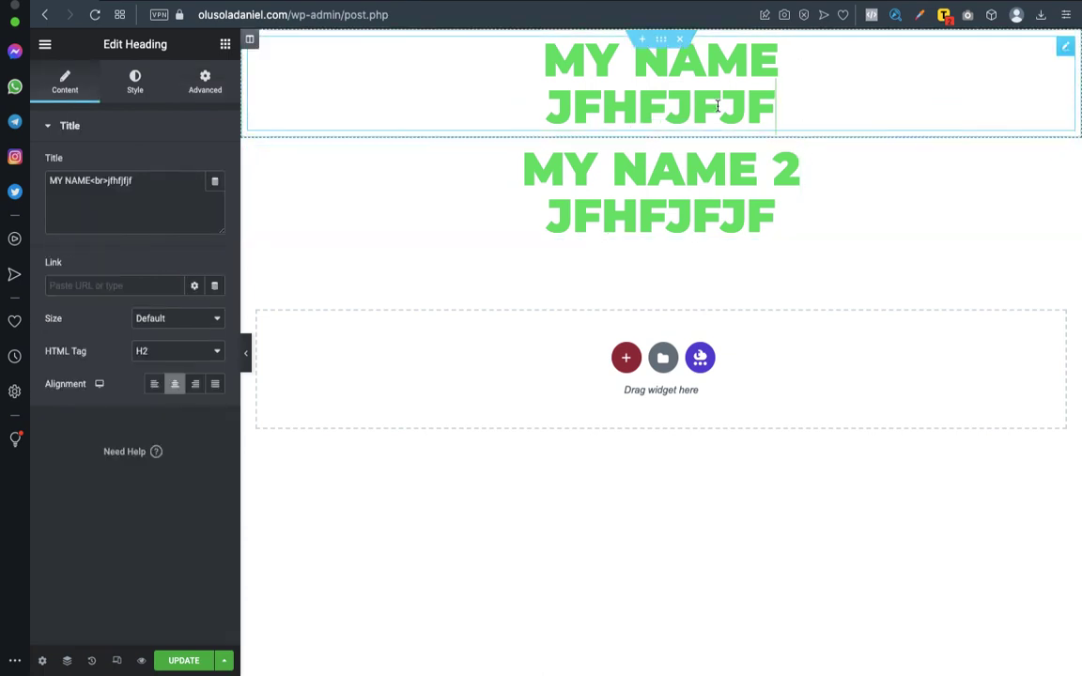
pyautogui.click(795, 56)
pyautogui.write('1')
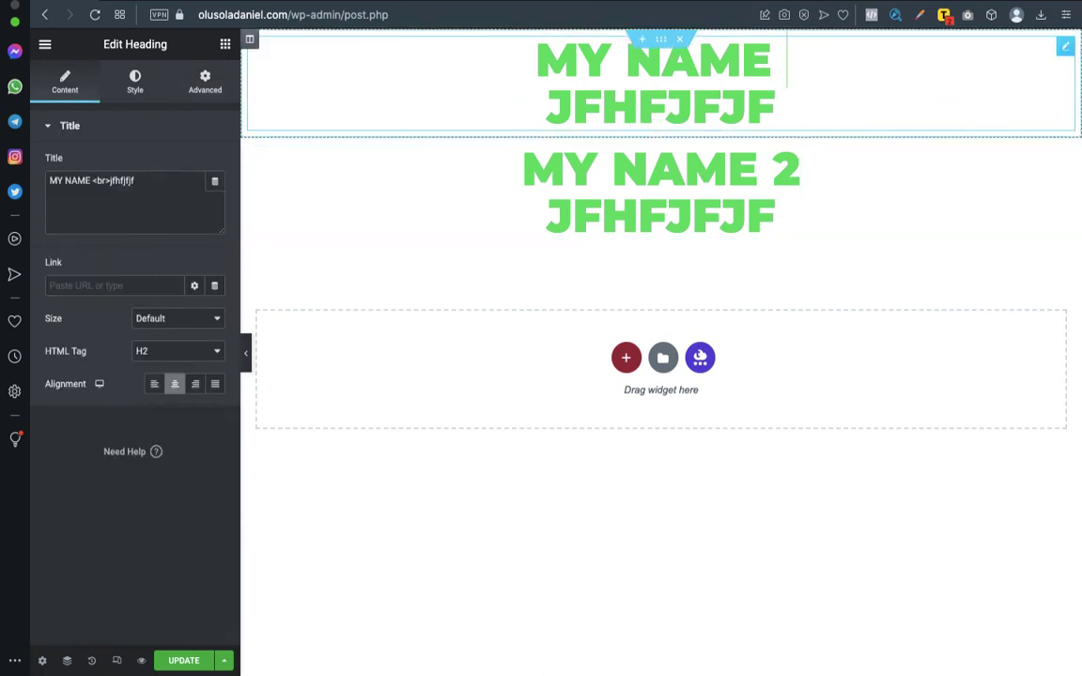
pyautogui.click(789, 92)
pyautogui.write('1')
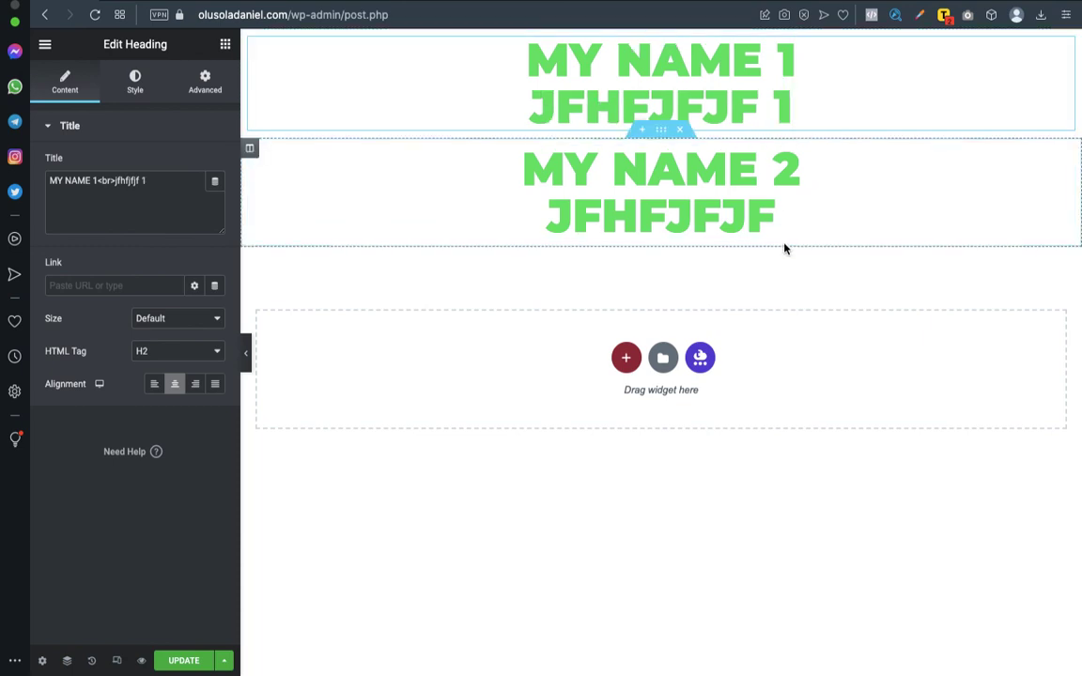
pyautogui.click(706, 191)
pyautogui.click(787, 218)
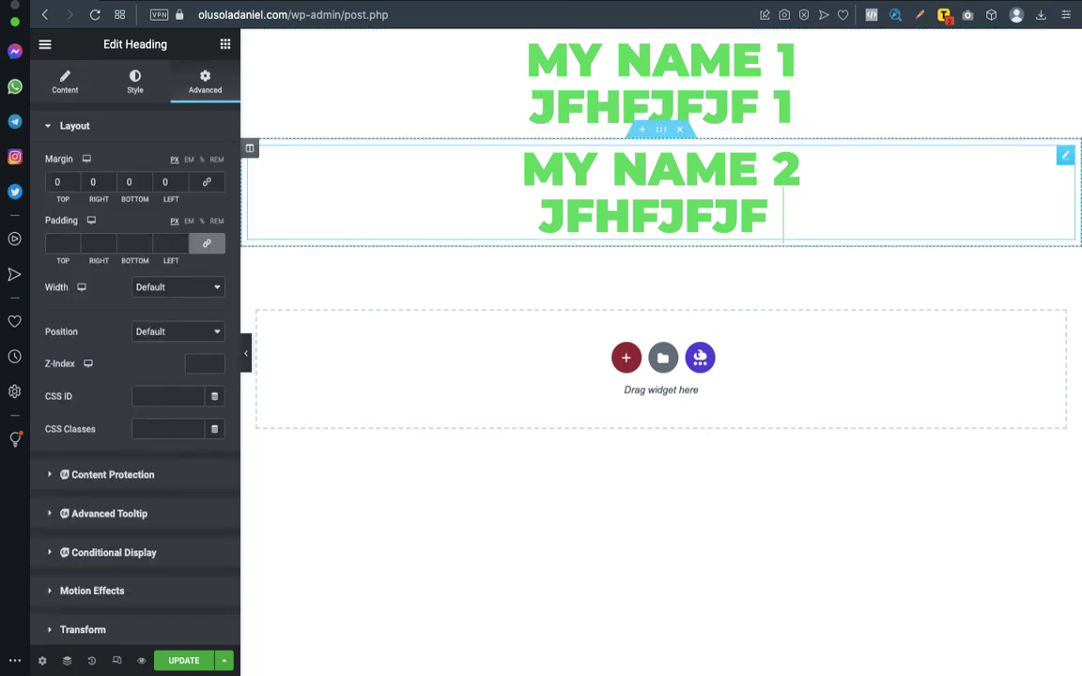
pyautogui.write('2')
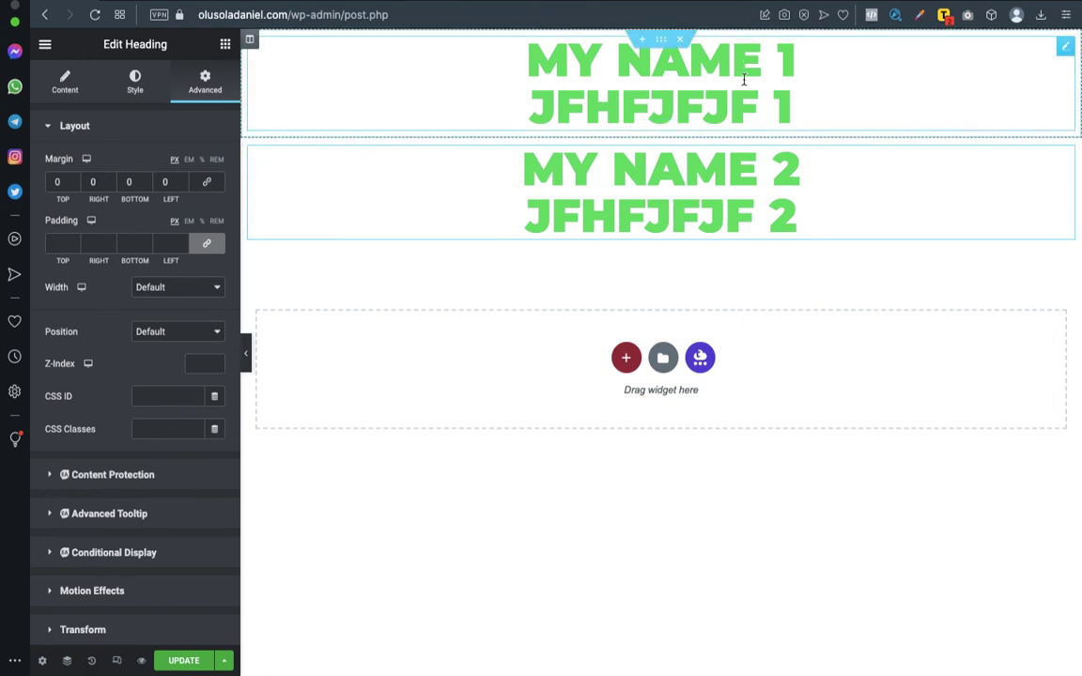
# Try a bottom margin of 100 px on the upper heading and set it back to 0.
pyautogui.click(1067, 51)
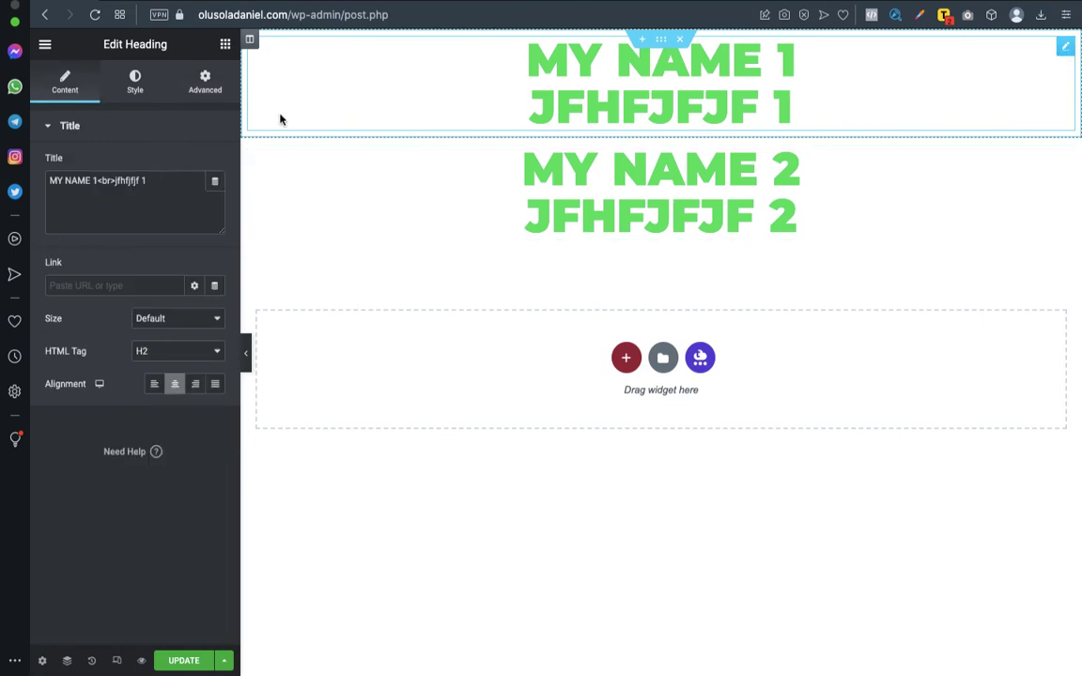
pyautogui.click(199, 85)
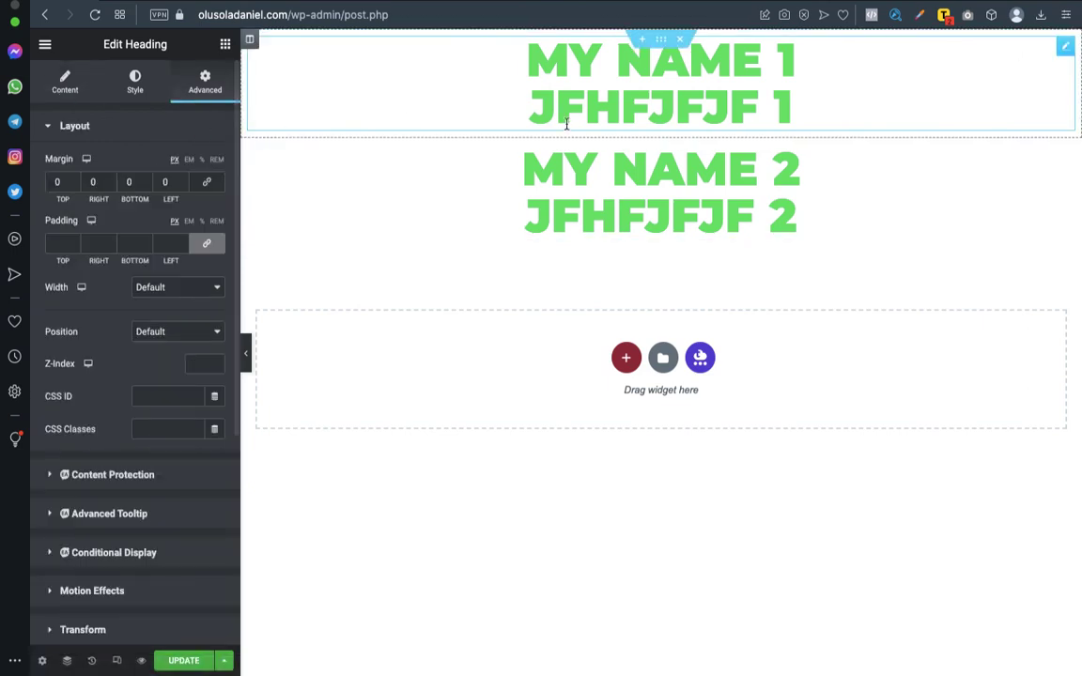
pyautogui.click(129, 181)
pyautogui.write('100')
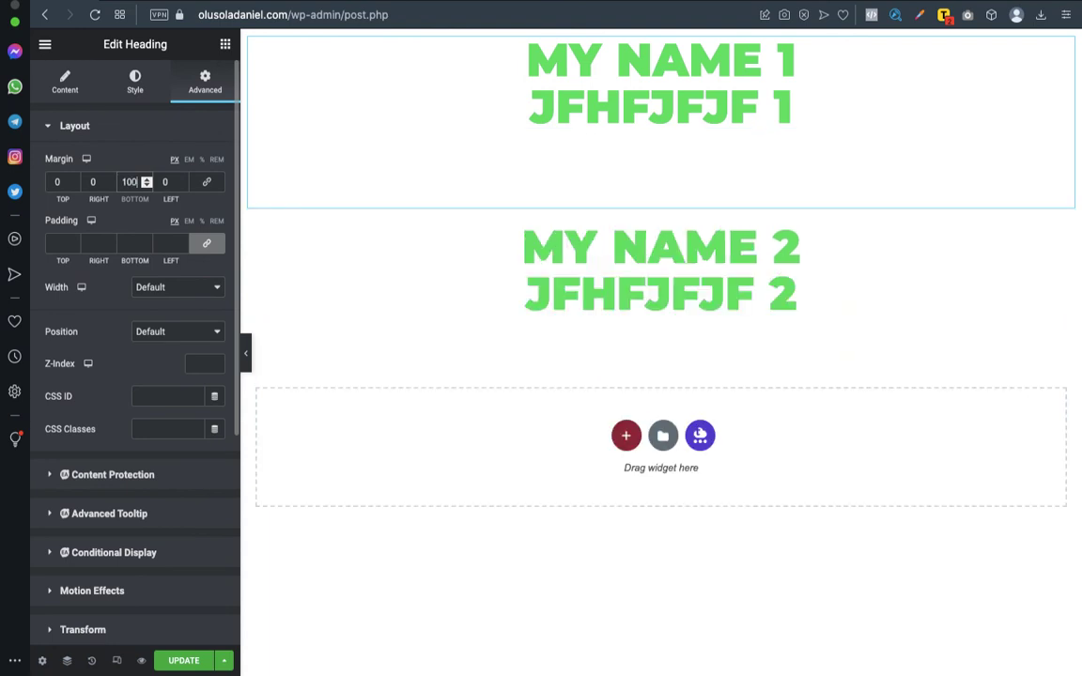
pyautogui.doubleClick(132, 184)
pyautogui.write('0')
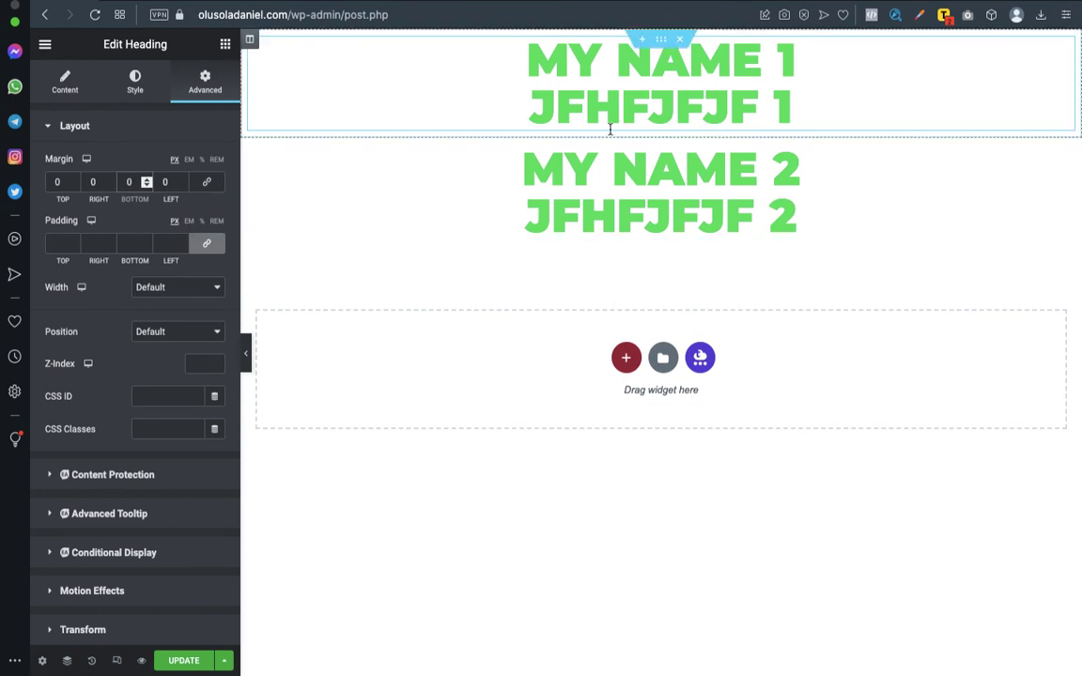
# Try top and left margins of 100 px on the upper heading and set both back to 0.
pyautogui.doubleClick(57, 182)
pyautogui.write('100')
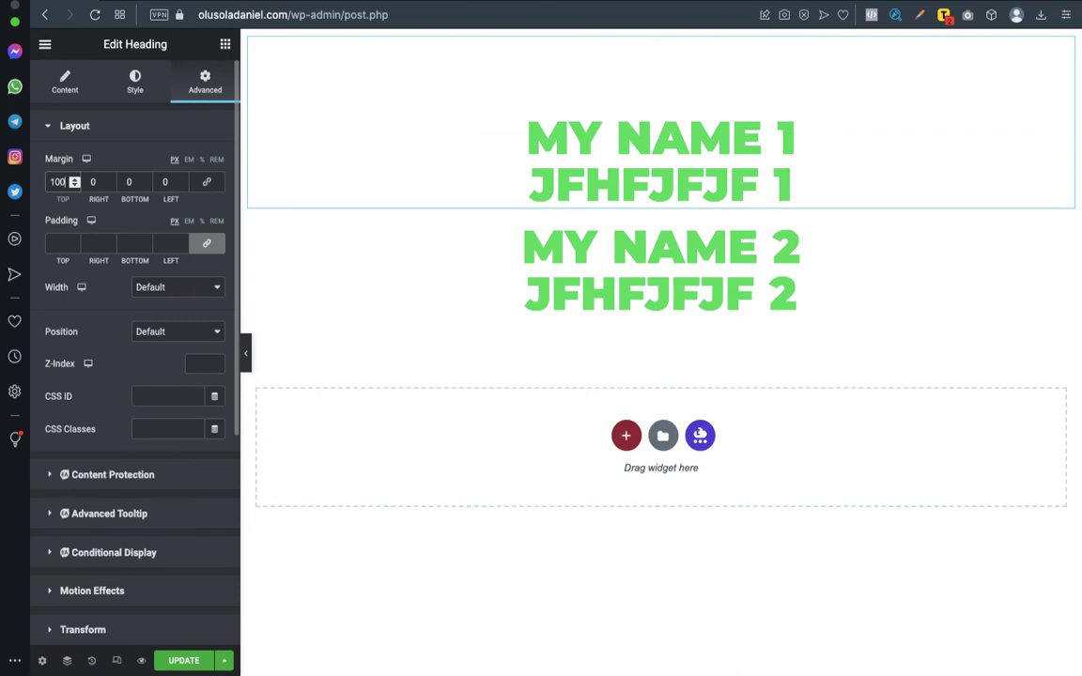
pyautogui.click(165, 182)
pyautogui.write('100')
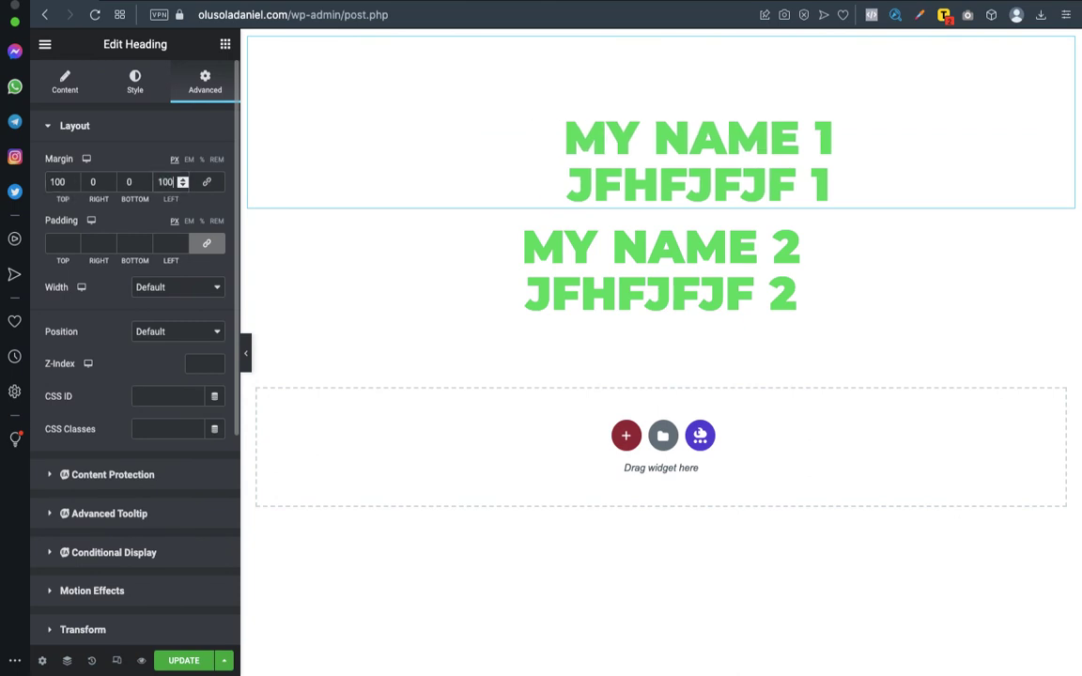
pyautogui.press('BackSpace')
pyautogui.press('BackSpace')
pyautogui.press('BackSpace')
pyautogui.write('0')
pyautogui.doubleClick(54, 181)
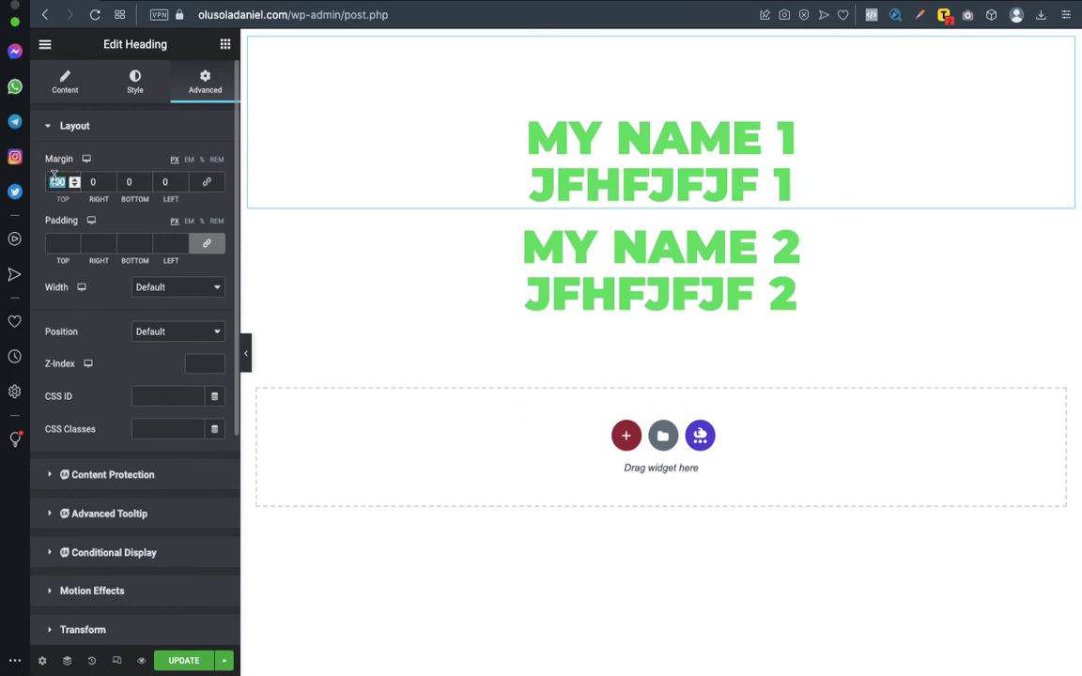
pyautogui.write('0')
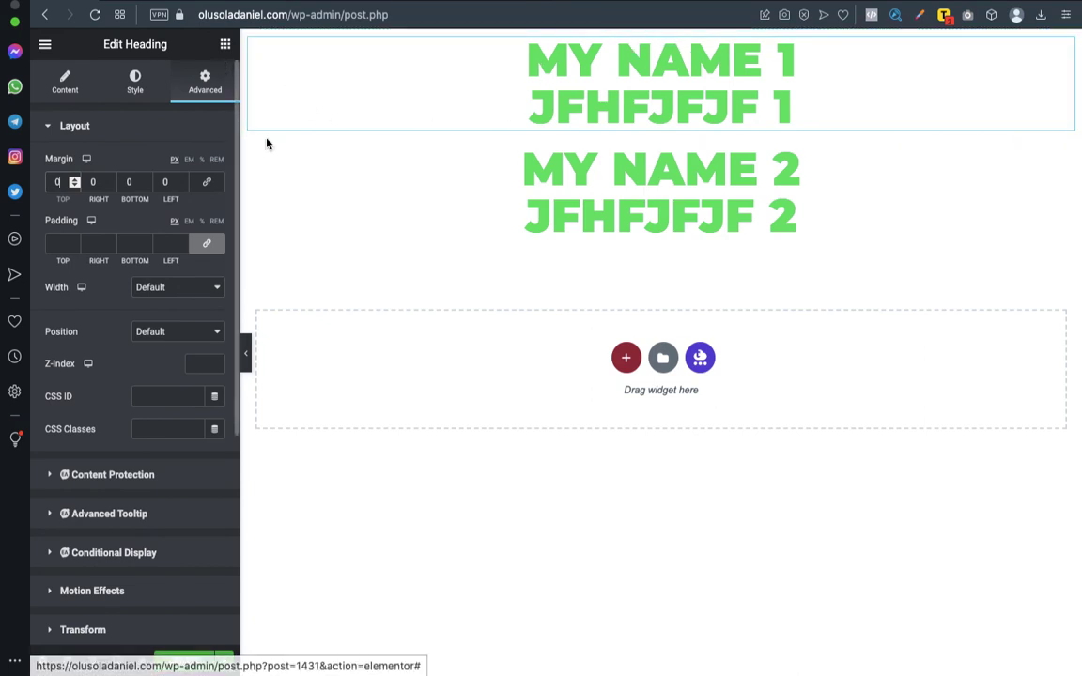
# Unlink the upper heading's padding values, try a right padding of 100 px, and set it back to 0.
pyautogui.click(60, 237)
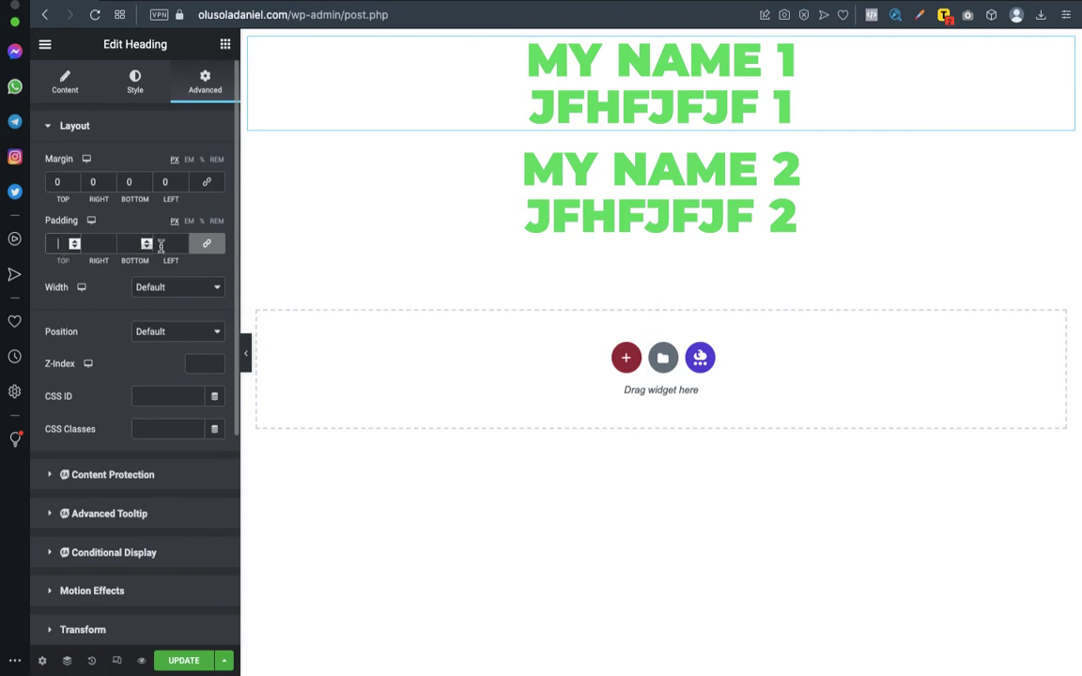
pyautogui.click(206, 244)
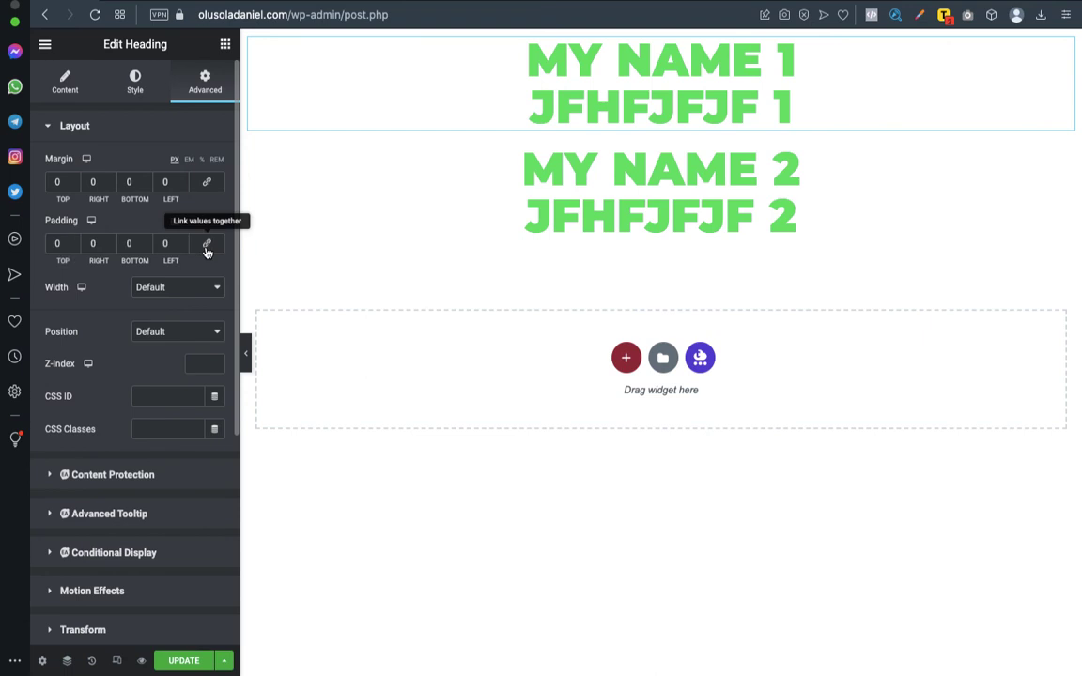
pyautogui.doubleClick(91, 244)
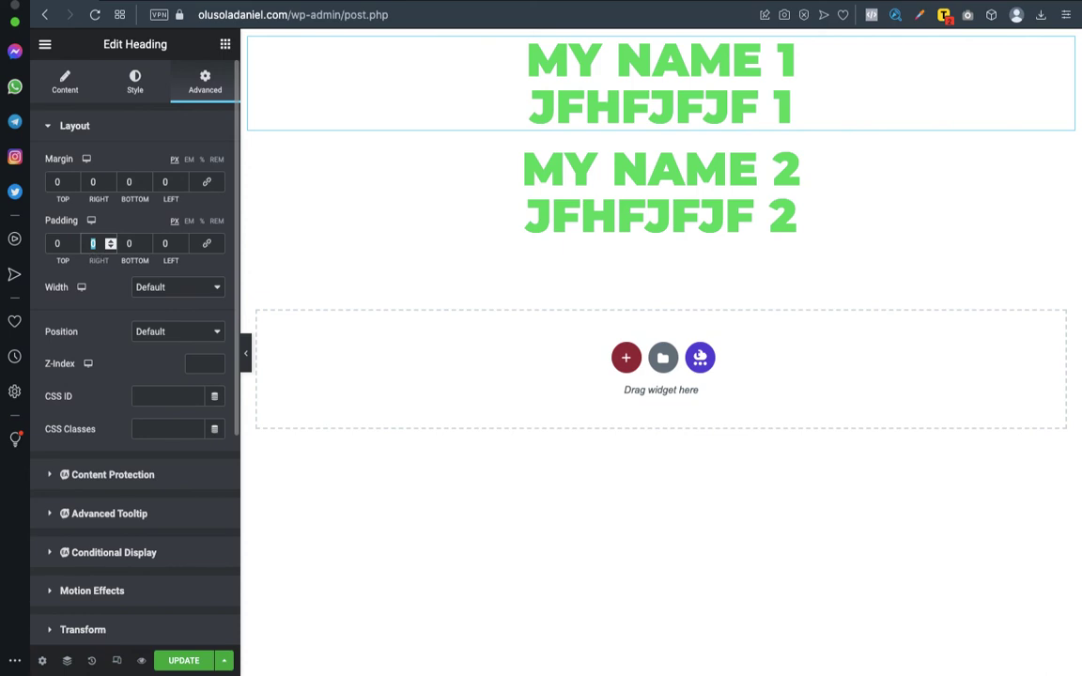
pyautogui.write('100')
pyautogui.press('BackSpace')
pyautogui.press('BackSpace')
pyautogui.press('BackSpace')
pyautogui.write('0')
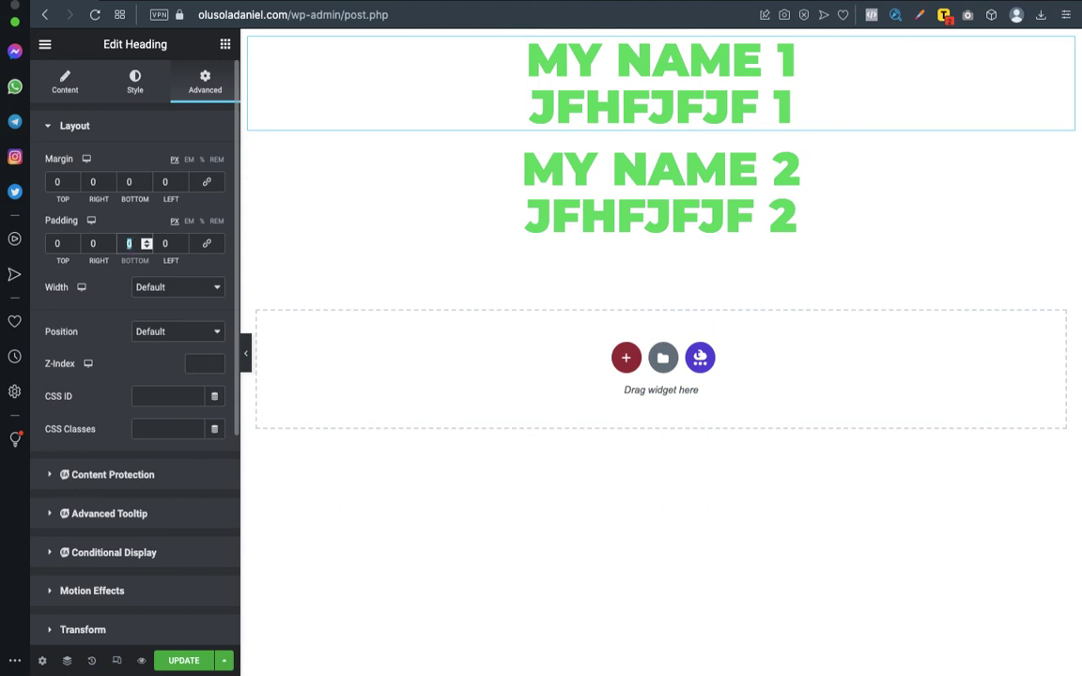
# Try a bottom padding of 100 px on the upper heading and set it back to 0.
pyautogui.write('100')
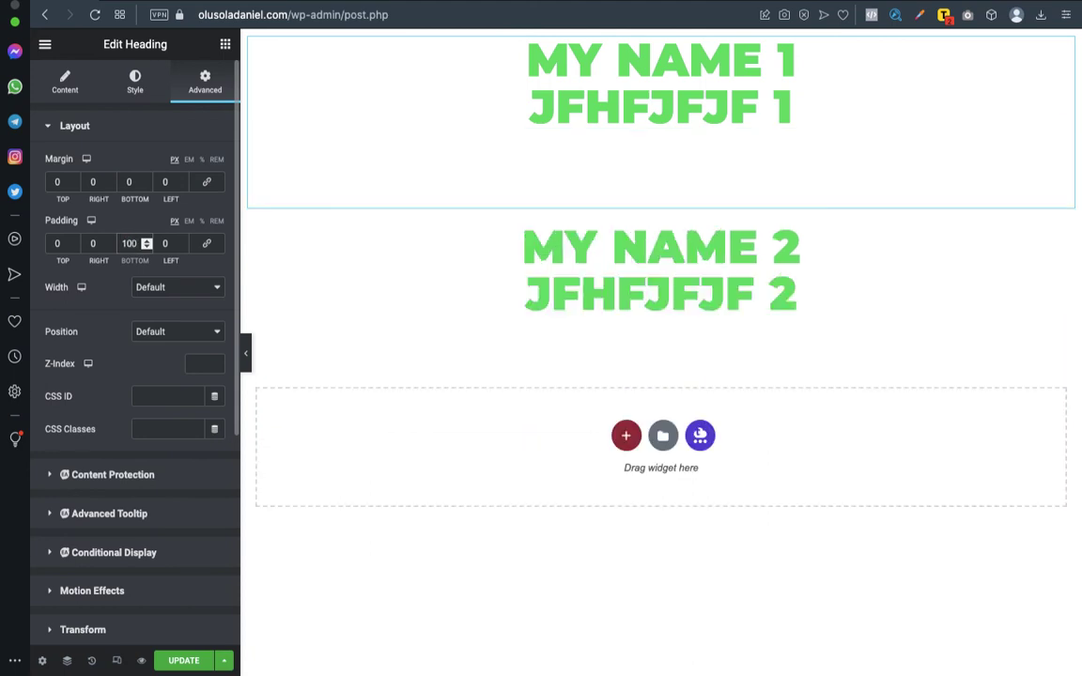
pyautogui.press('BackSpace')
pyautogui.press('BackSpace')
pyautogui.press('BackSpace')
pyautogui.write('0')
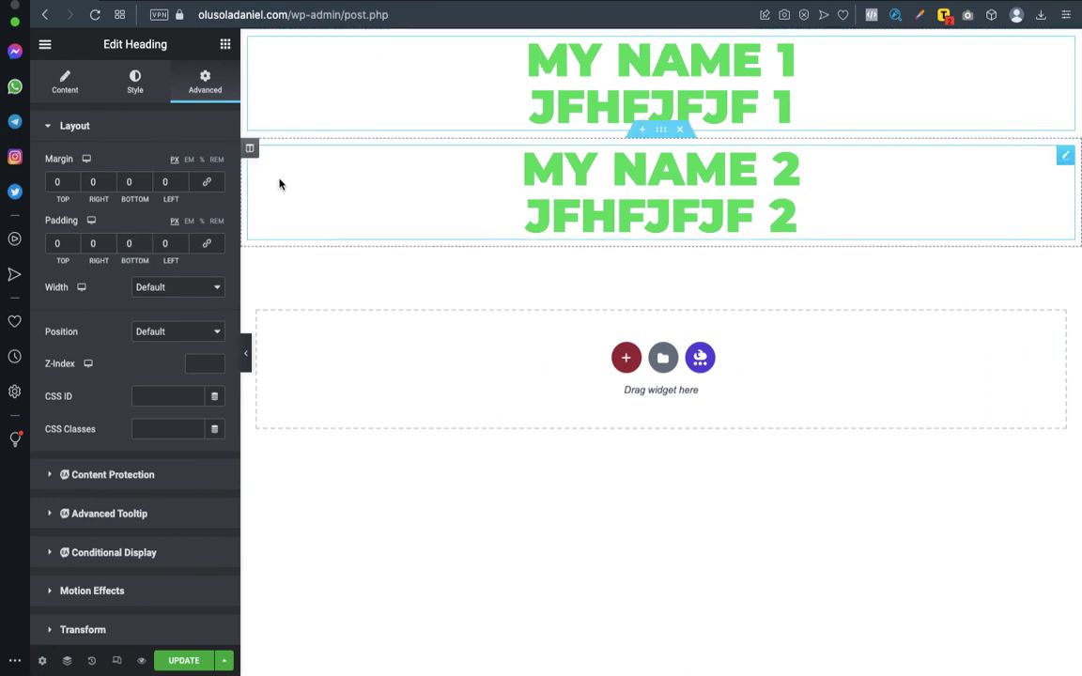
# Give the upper heading a classic background in red #E31212.
pyautogui.click(136, 81)
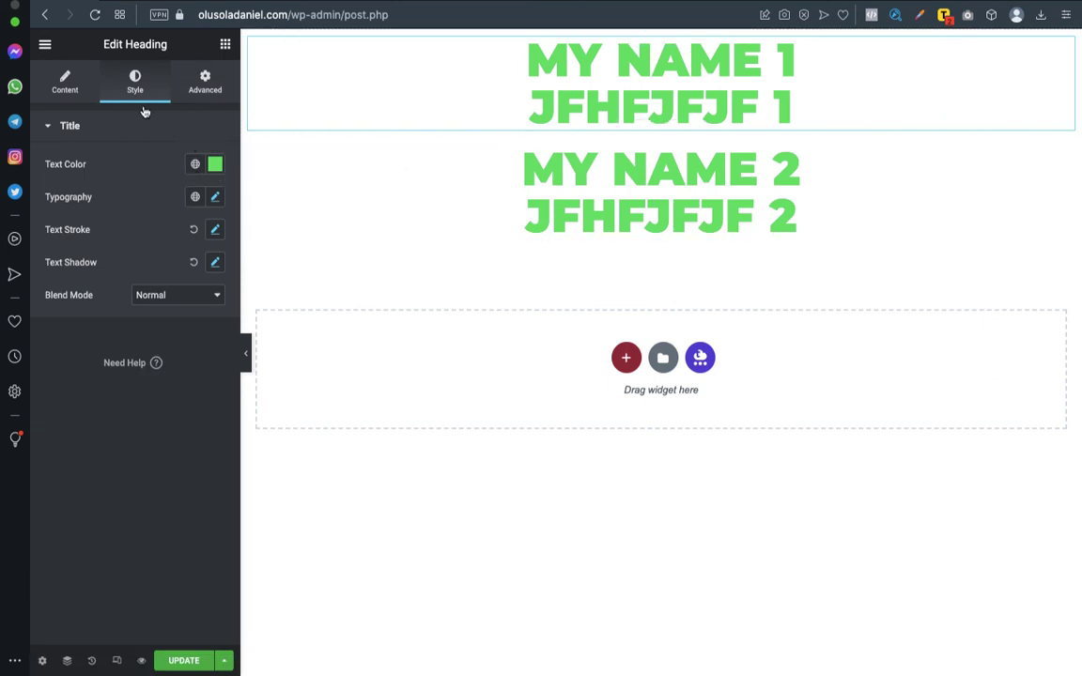
pyautogui.click(210, 85)
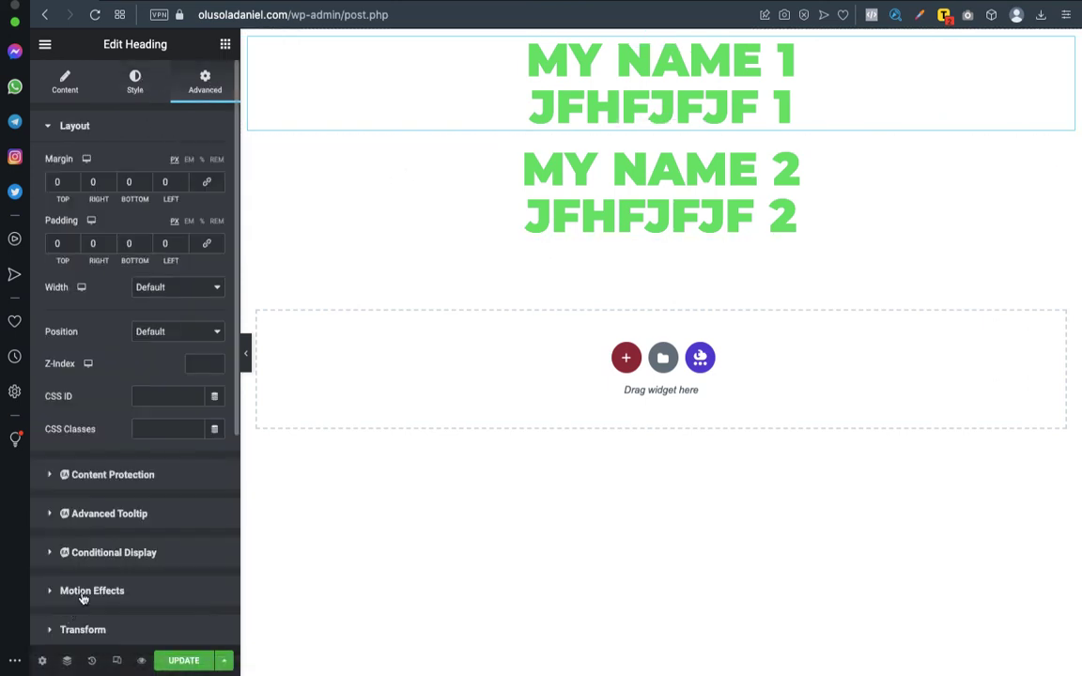
pyautogui.scroll(-5, 109, 553)
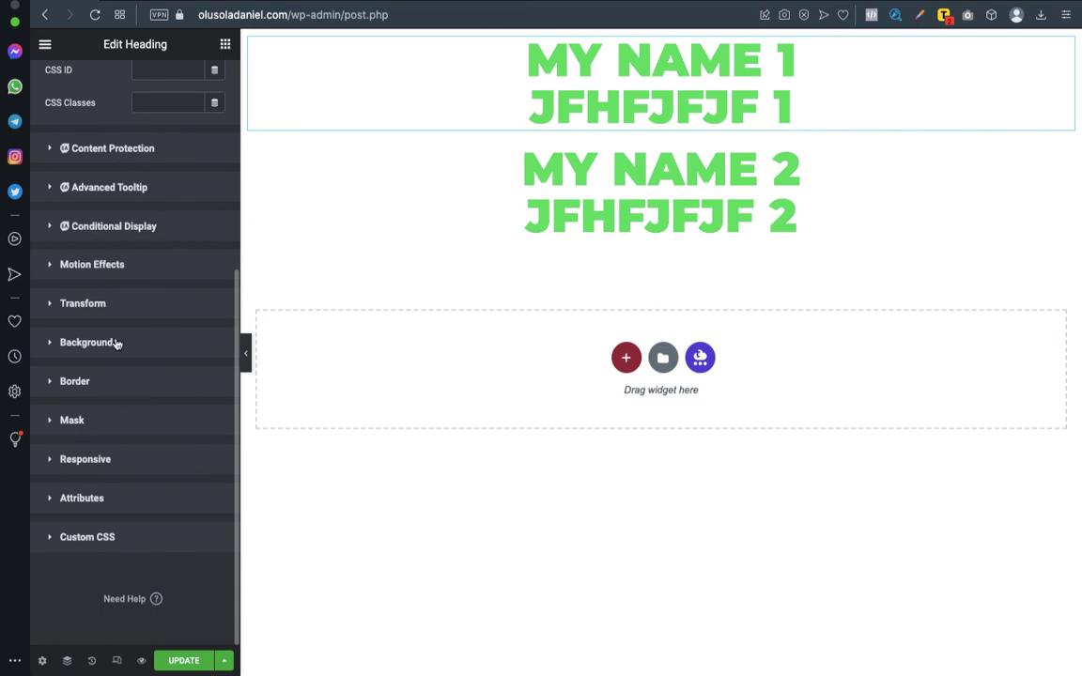
pyautogui.click(117, 344)
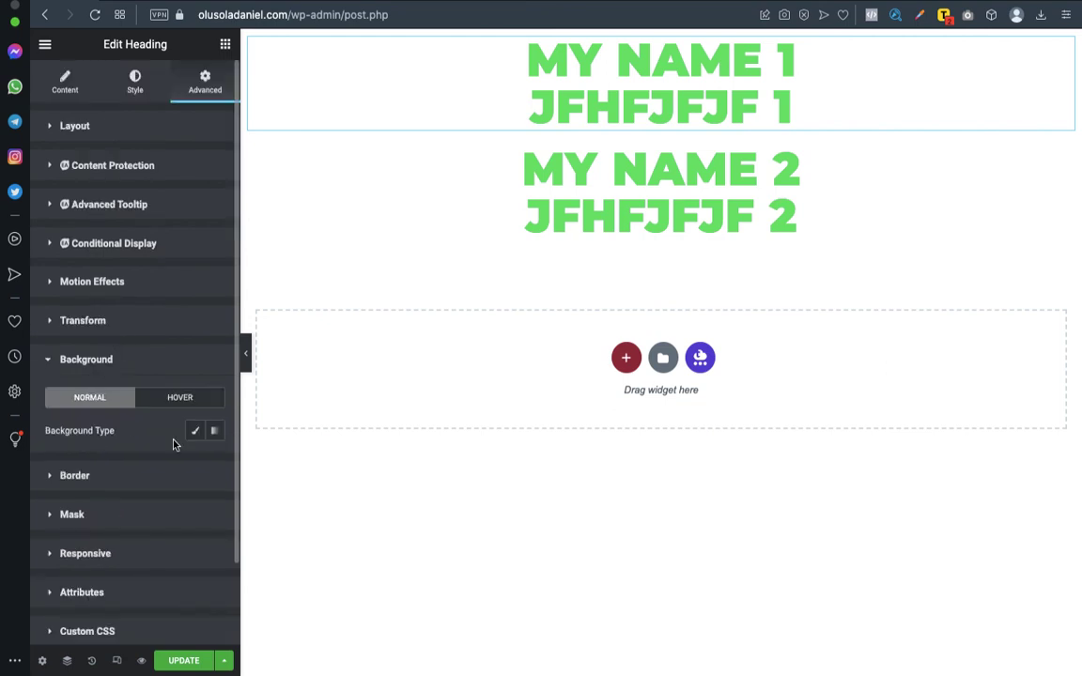
pyautogui.click(194, 430)
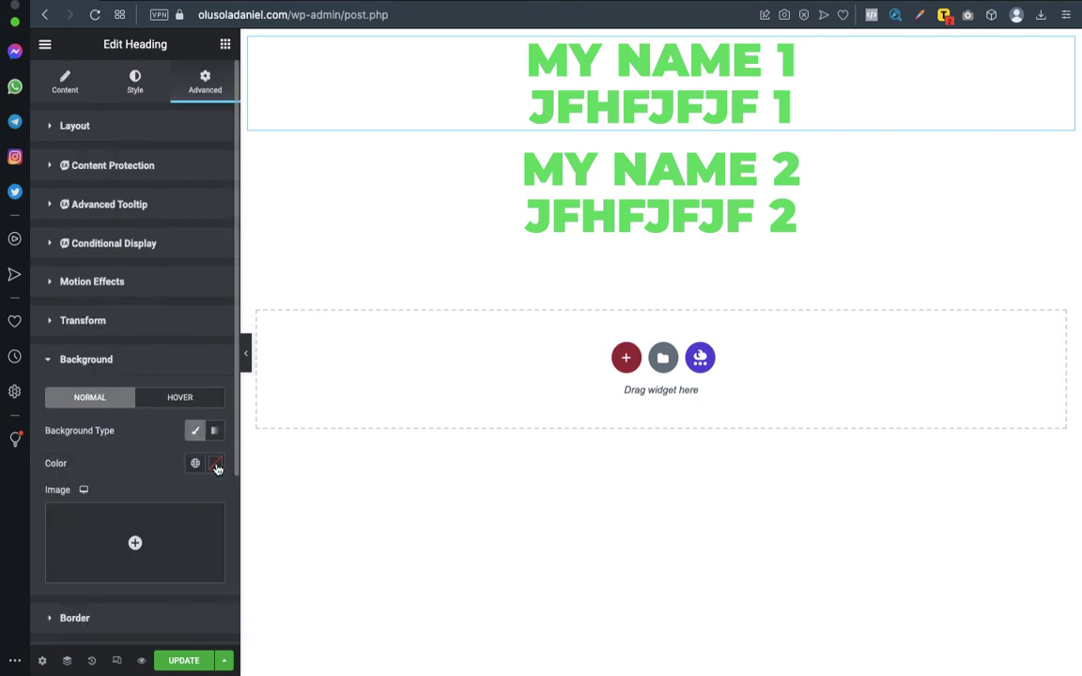
pyautogui.click(216, 464)
pyautogui.moveTo(220, 365); pyautogui.dragTo(294, 258)
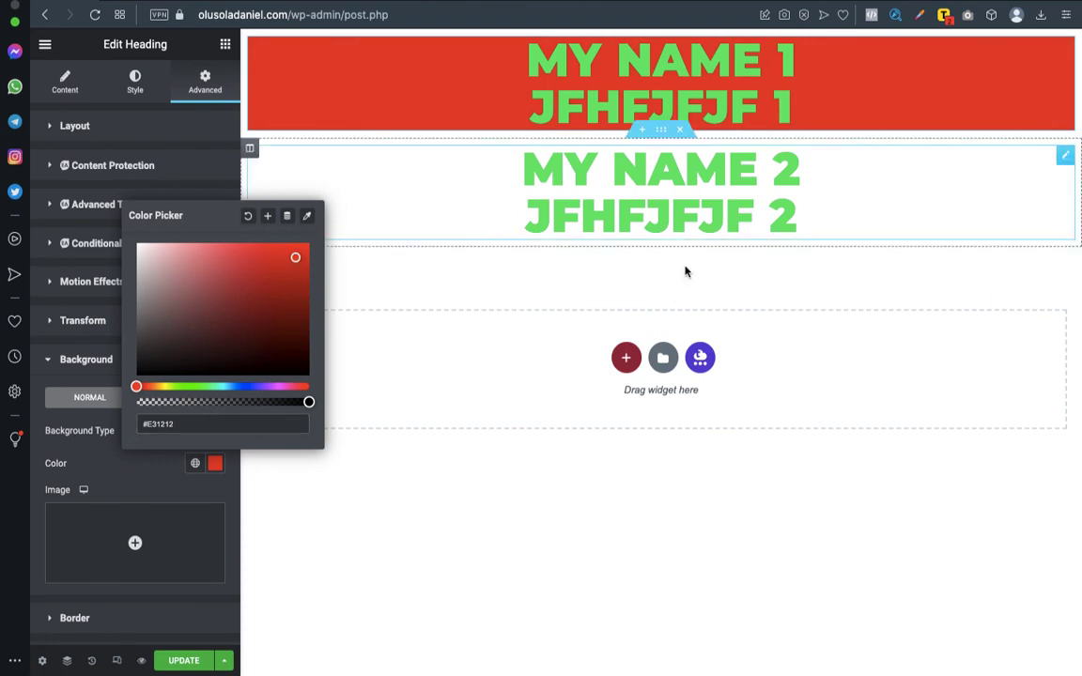
pyautogui.click(78, 458)
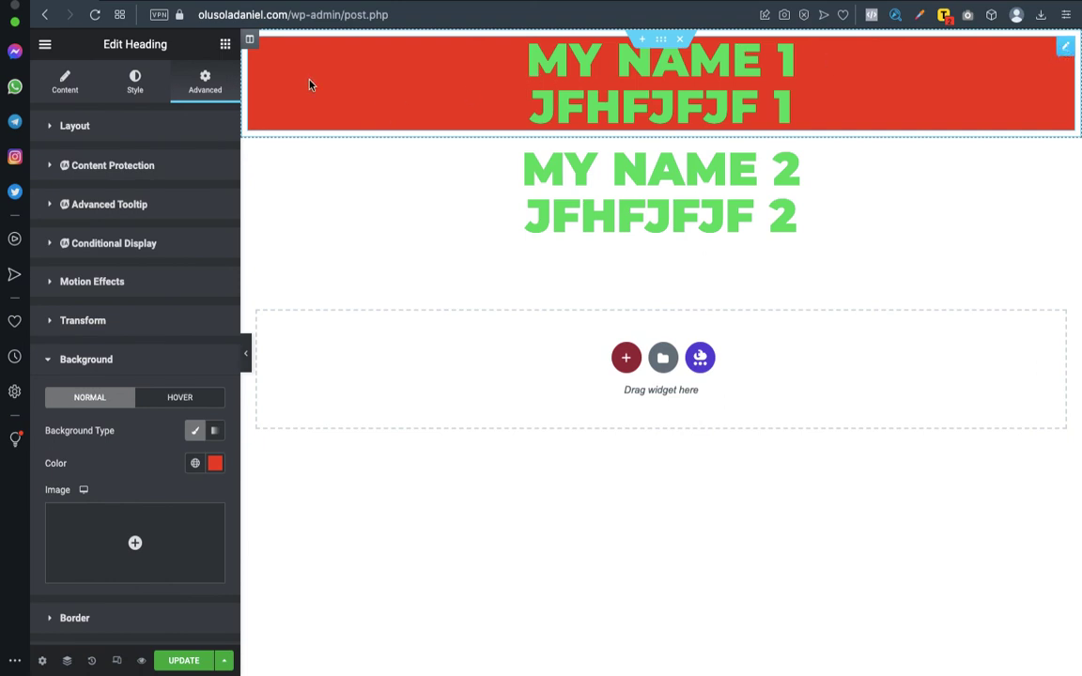
# Give the column containing the upper heading a classic background in blue #3B53F6.
pyautogui.click(249, 41)
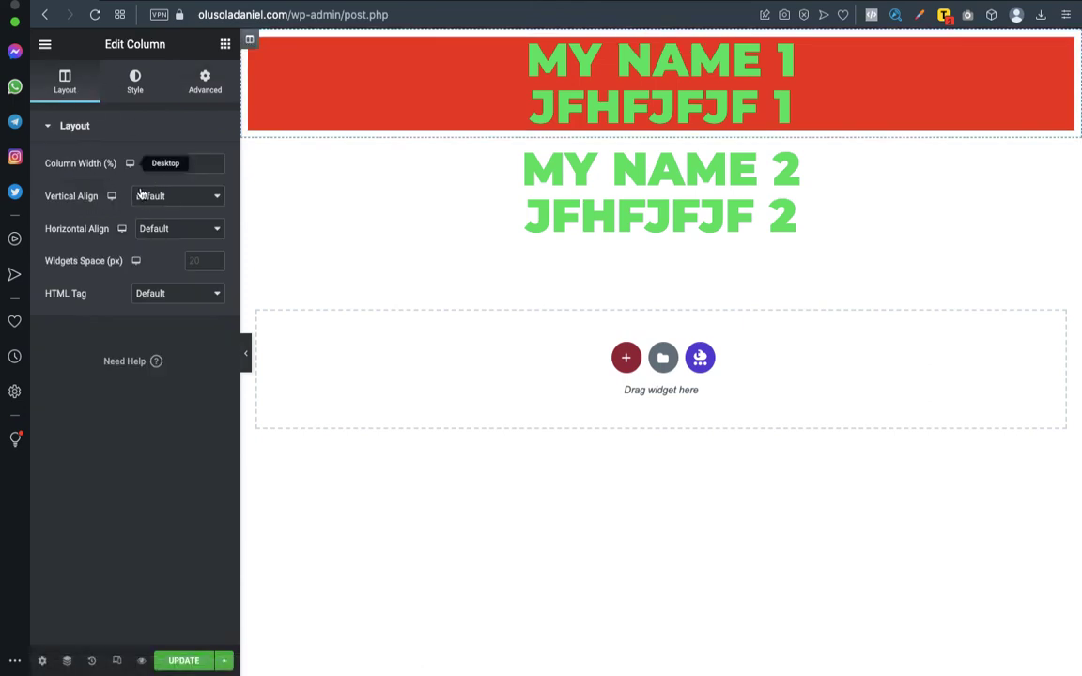
pyautogui.click(138, 79)
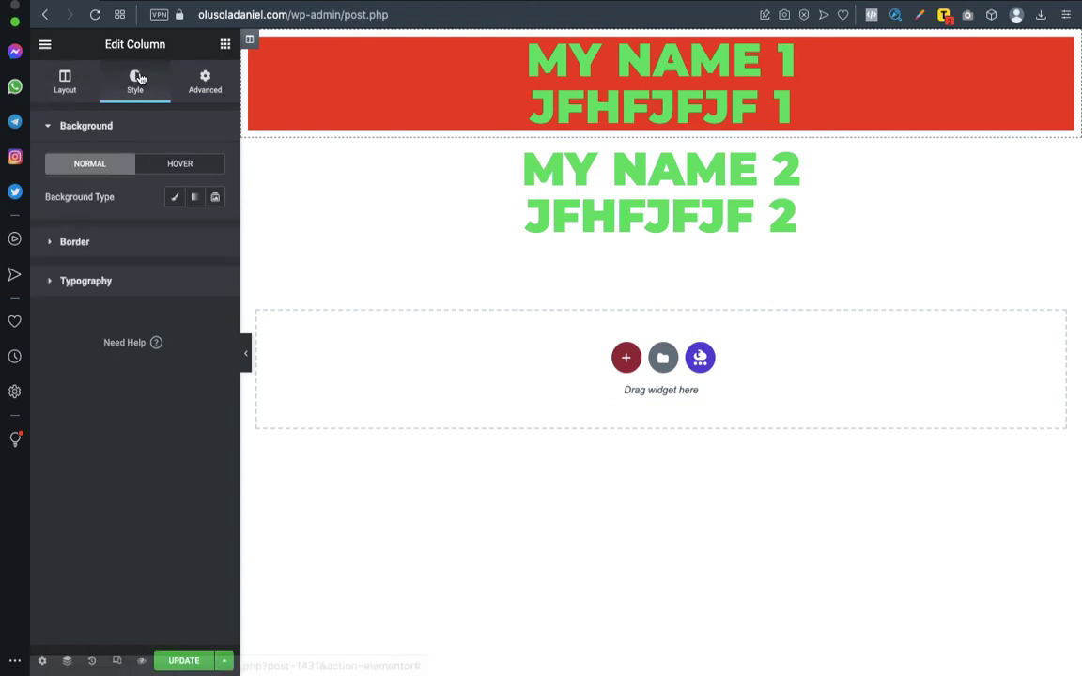
pyautogui.click(173, 199)
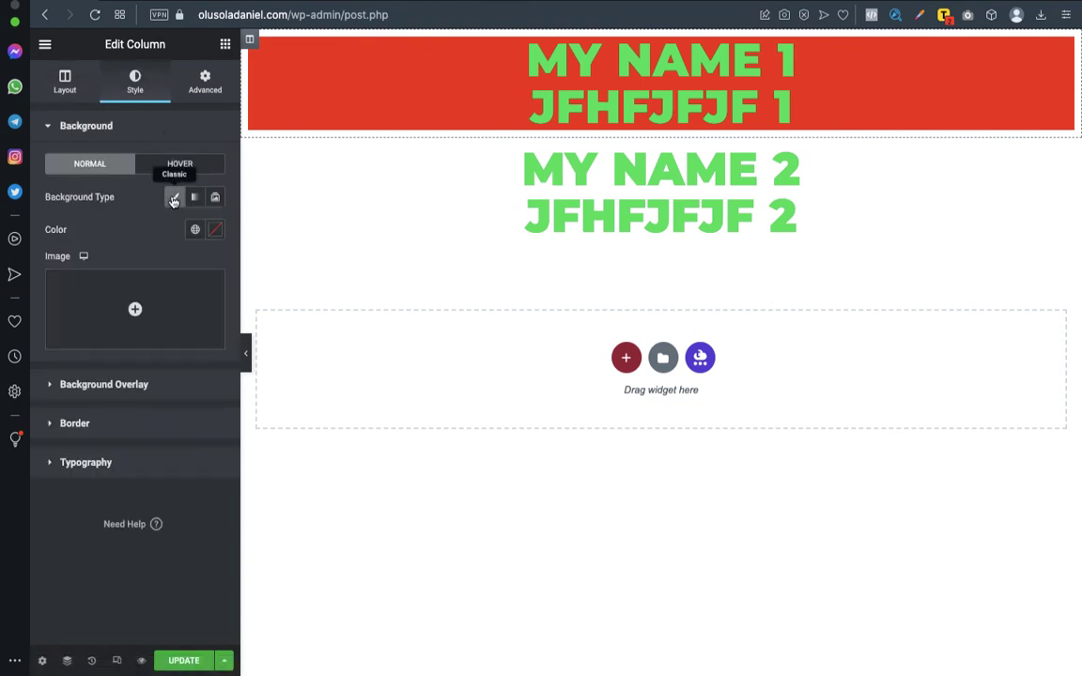
pyautogui.click(216, 231)
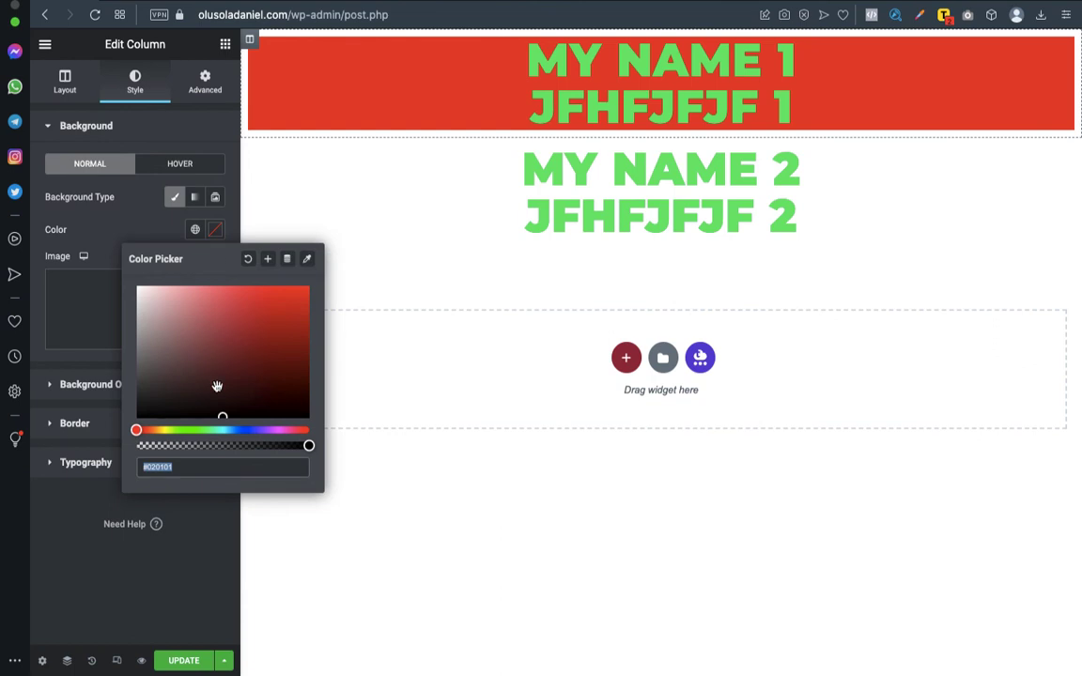
pyautogui.click(241, 430)
pyautogui.moveTo(242, 430); pyautogui.dragTo(268, 290)
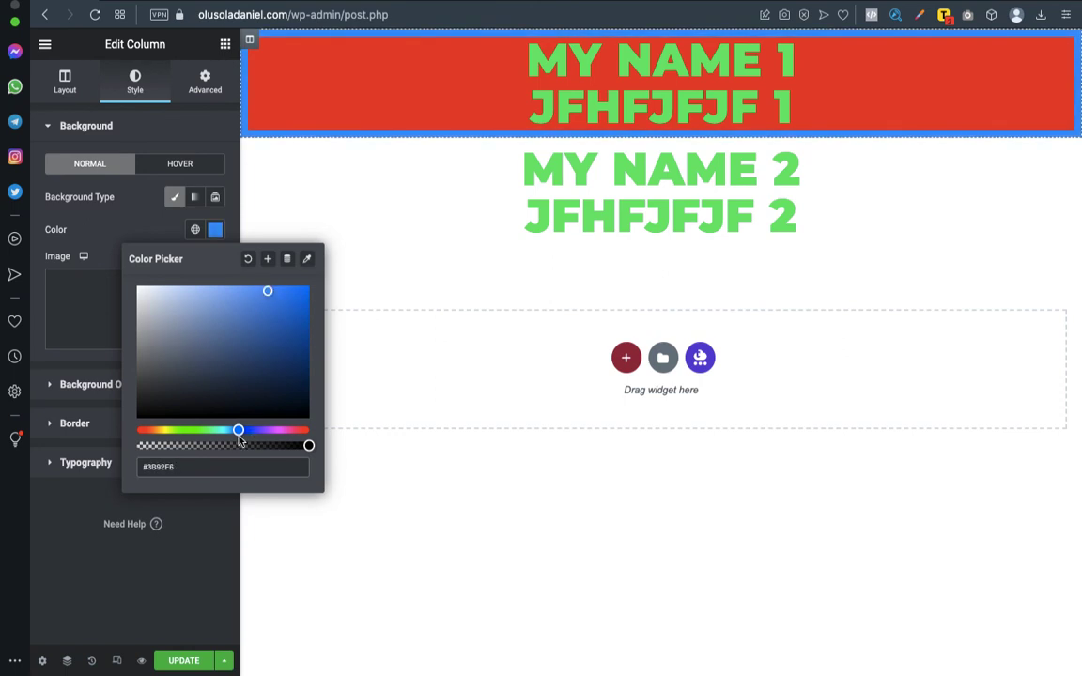
pyautogui.moveTo(241, 431)
pyautogui.mouseDown()
pyautogui.moveTo(280, 432)
pyautogui.moveTo(250, 443)
pyautogui.mouseUp()
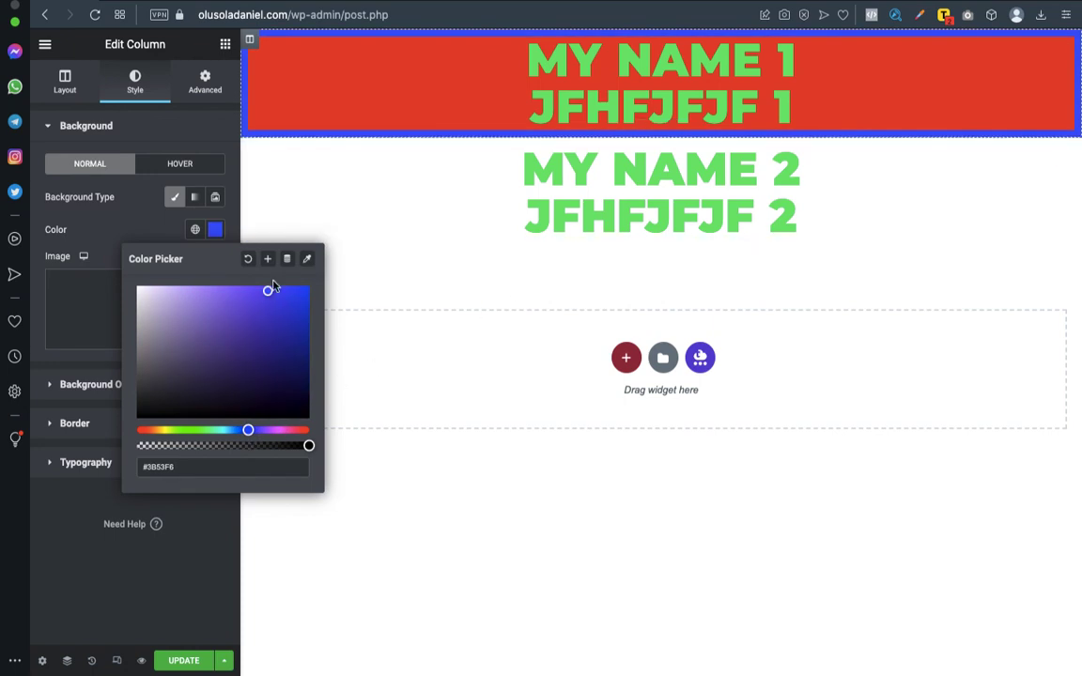
pyautogui.click(128, 234)
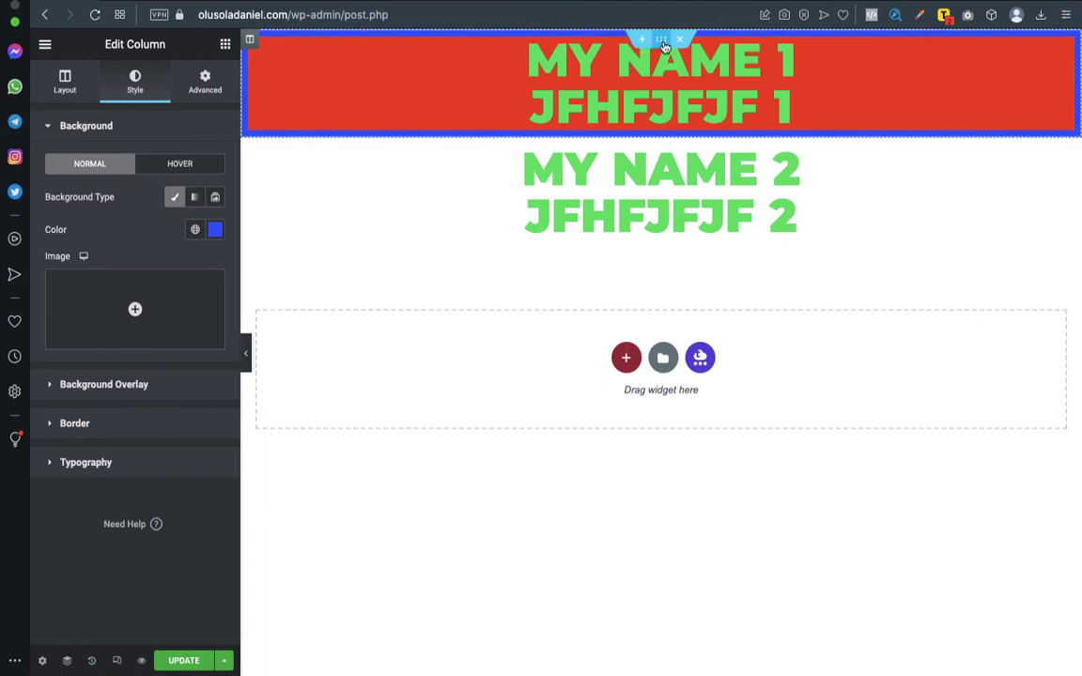
# Give the section containing the upper heading a classic background in near-black #151514.
pyautogui.click(660, 40)
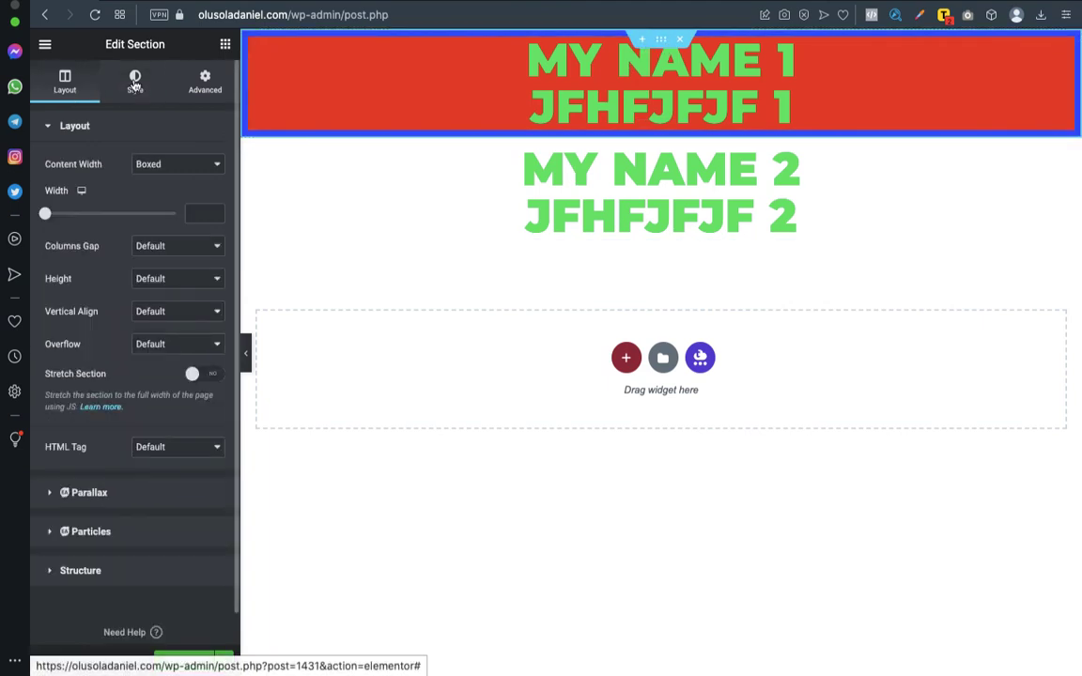
pyautogui.click(134, 83)
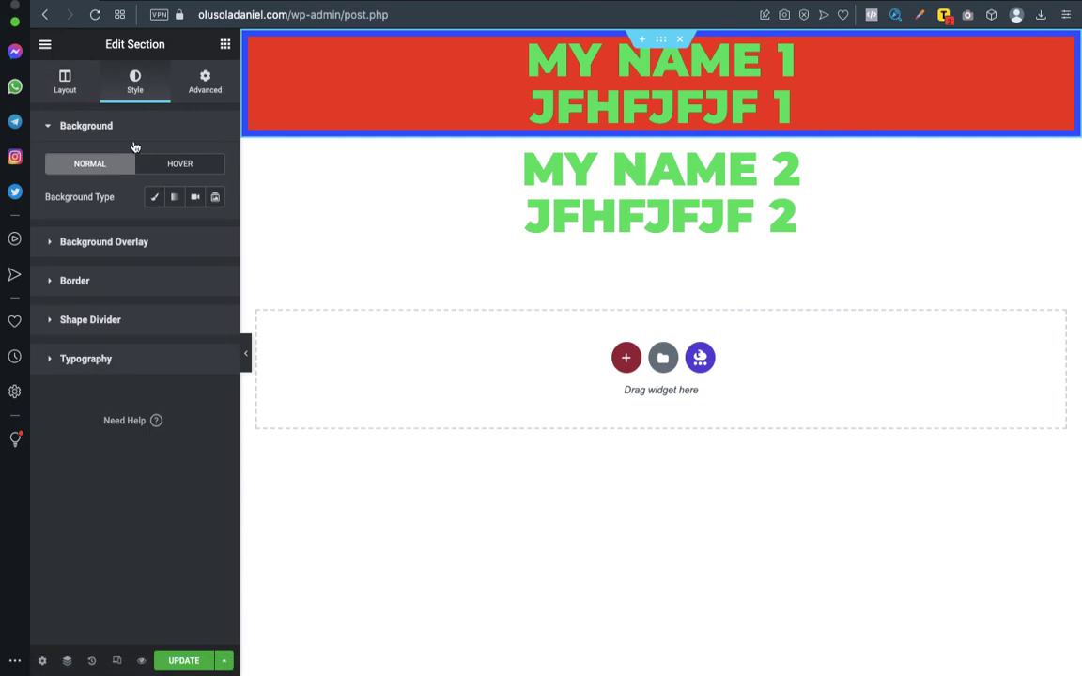
pyautogui.click(155, 198)
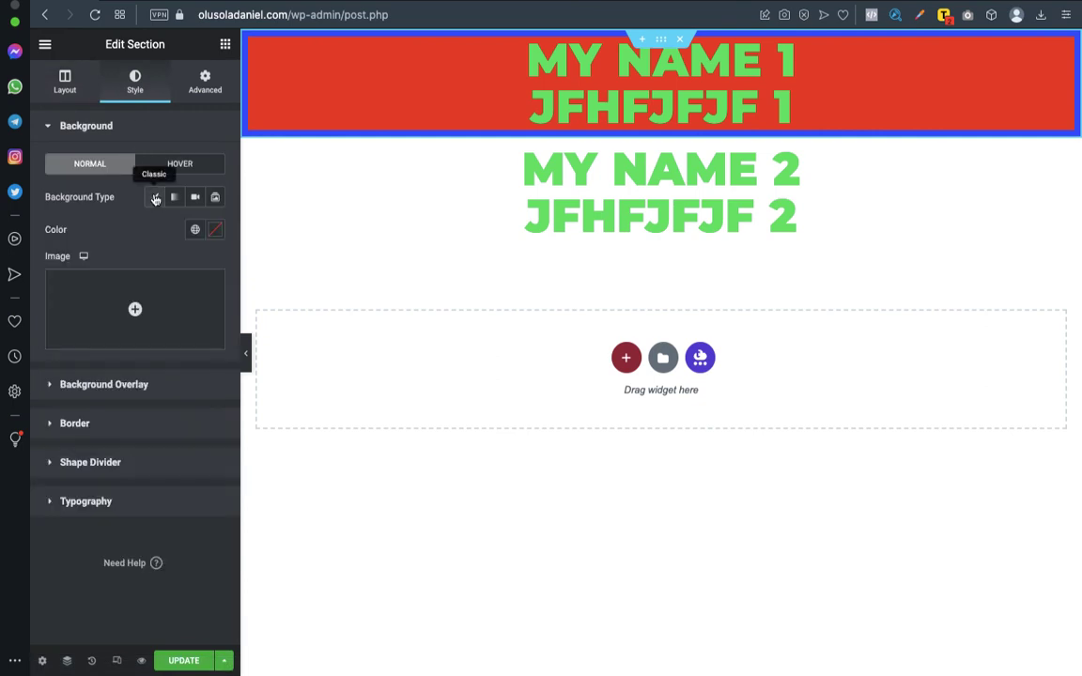
pyautogui.click(215, 229)
pyautogui.moveTo(200, 338)
pyautogui.mouseDown()
pyautogui.moveTo(182, 384)
pyautogui.moveTo(155, 403)
pyautogui.moveTo(162, 313)
pyautogui.moveTo(138, 410)
pyautogui.moveTo(141, 281)
pyautogui.moveTo(138, 417)
pyautogui.mouseUp()
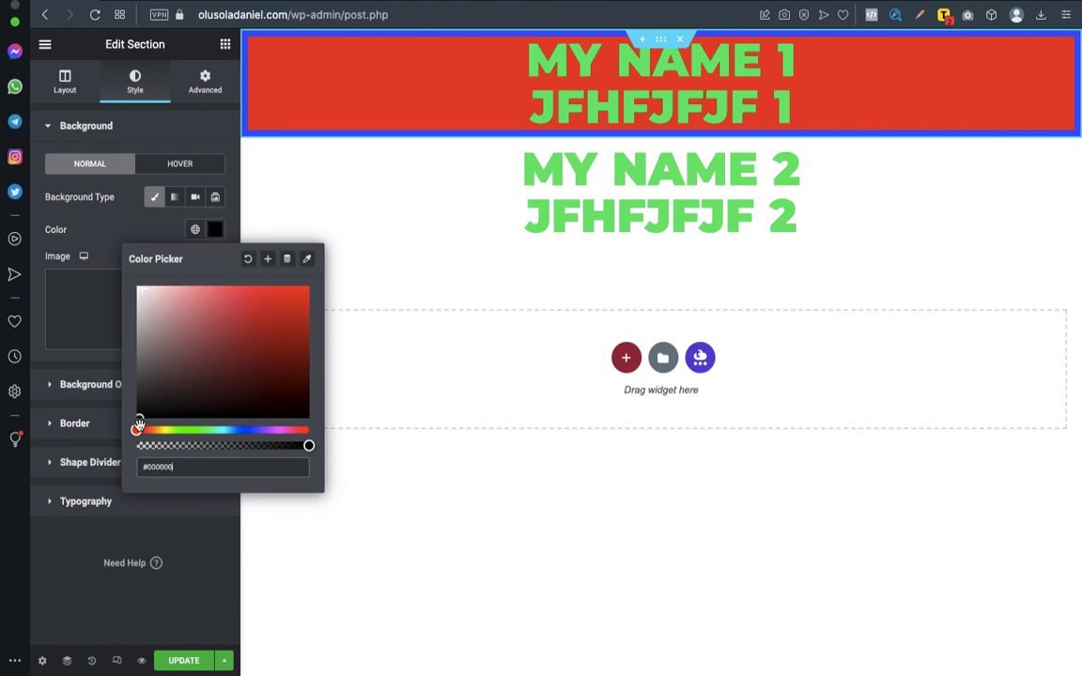
pyautogui.click(144, 407)
pyautogui.moveTo(137, 430); pyautogui.dragTo(155, 430)
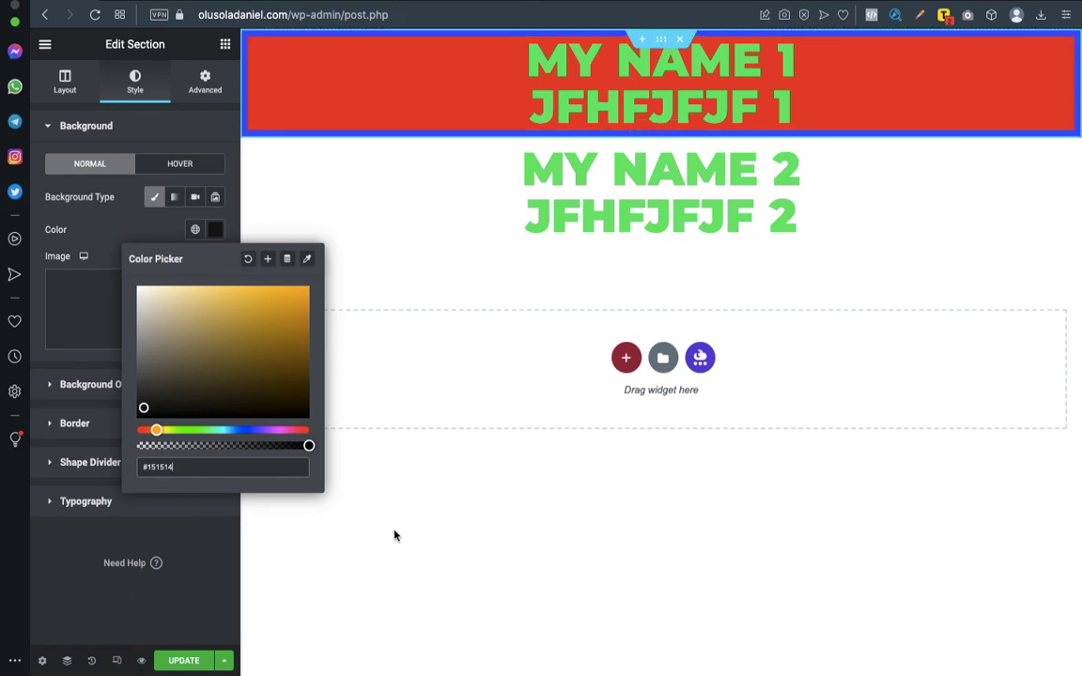
pyautogui.click(141, 548)
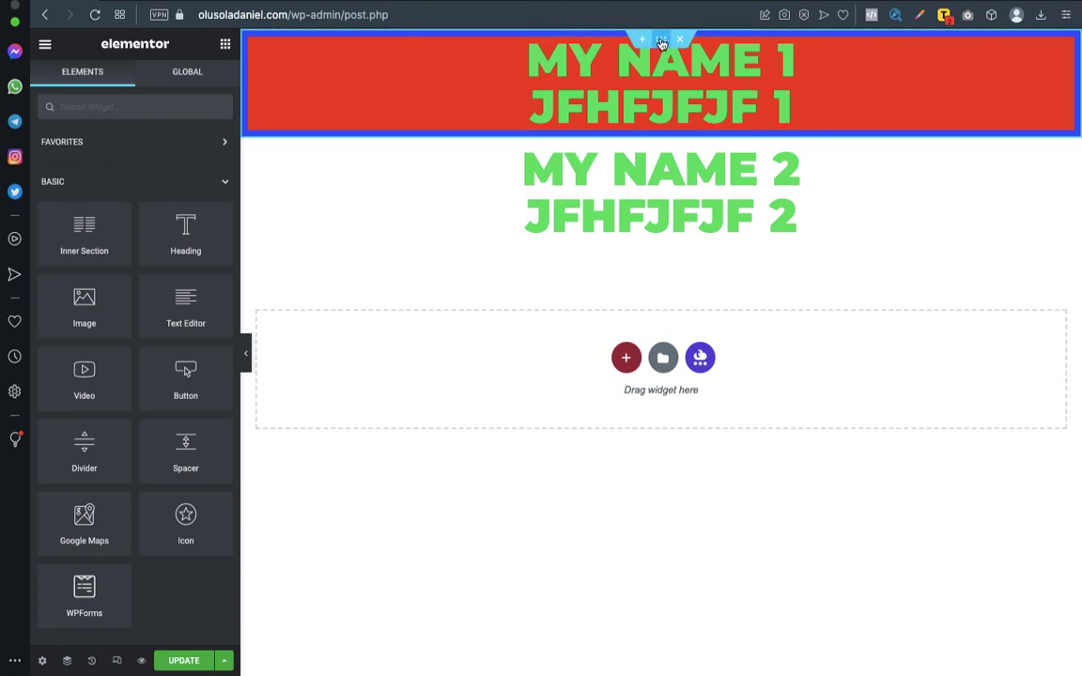
# Set the margin of the column containing the upper heading to 50 px on all four sides.
pyautogui.click(252, 43)
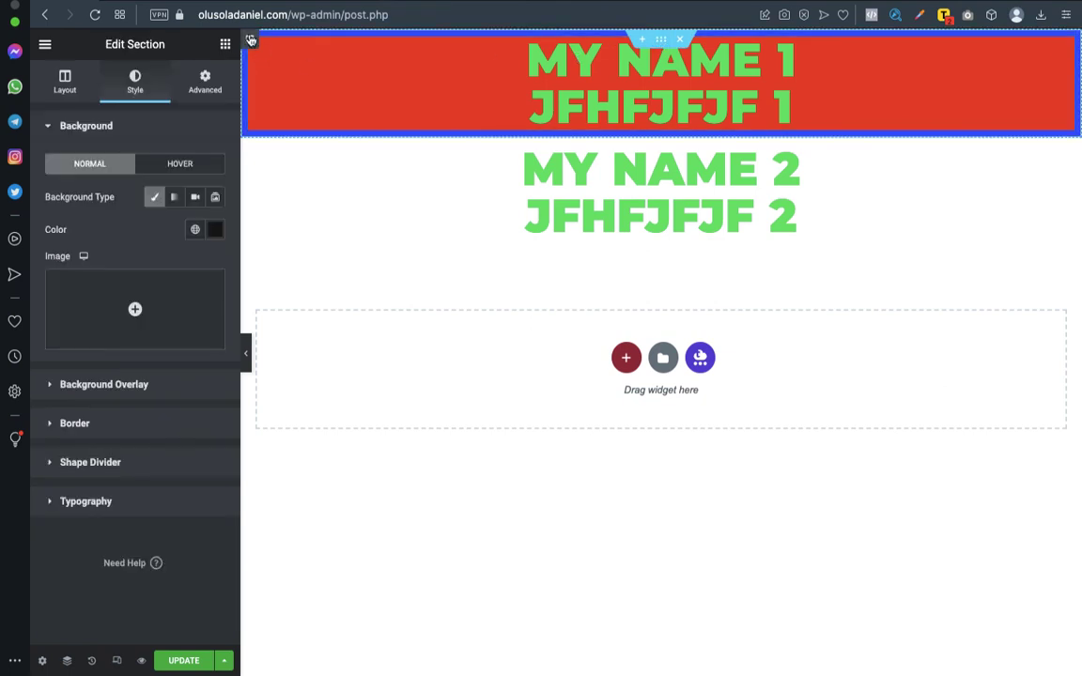
pyautogui.click(250, 43)
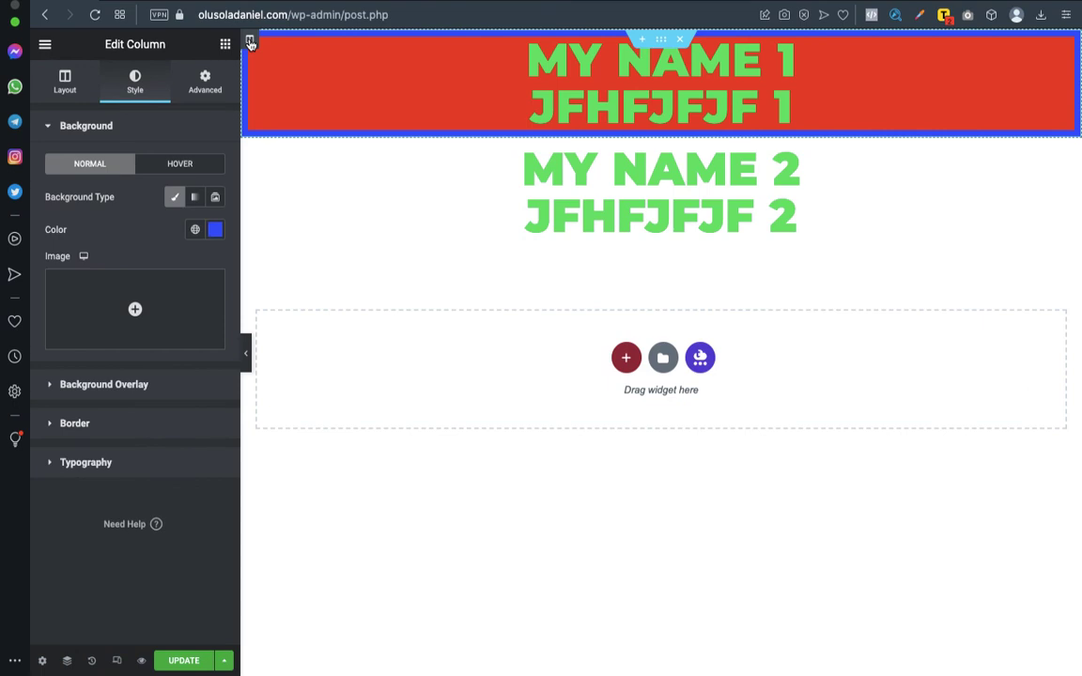
pyautogui.click(202, 90)
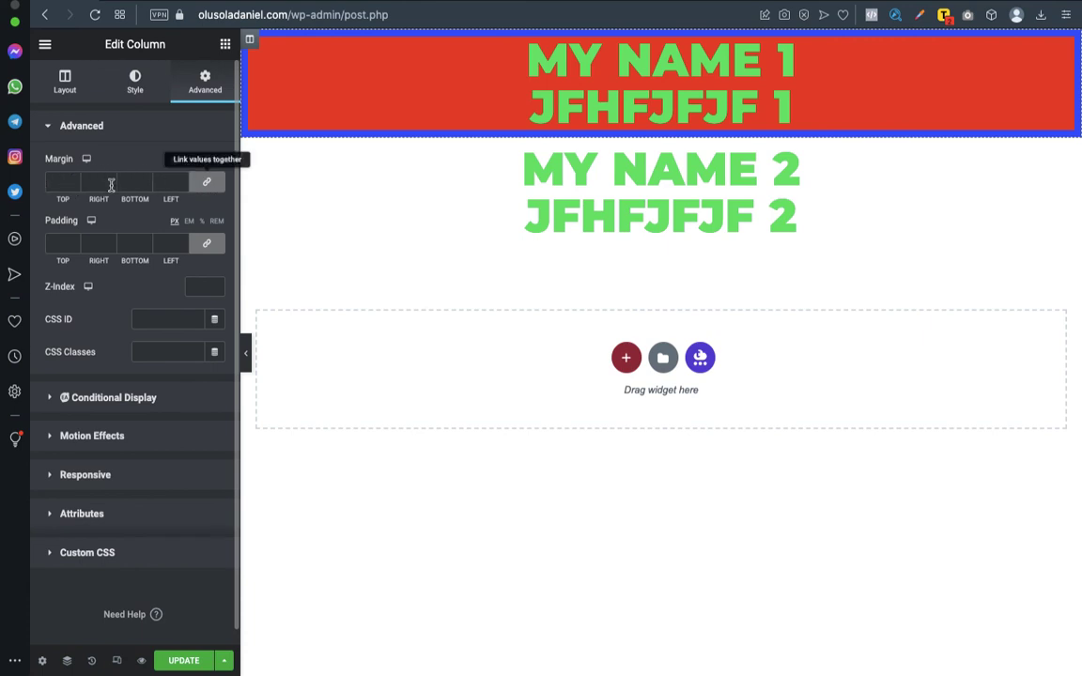
pyautogui.click(56, 183)
pyautogui.write('50')
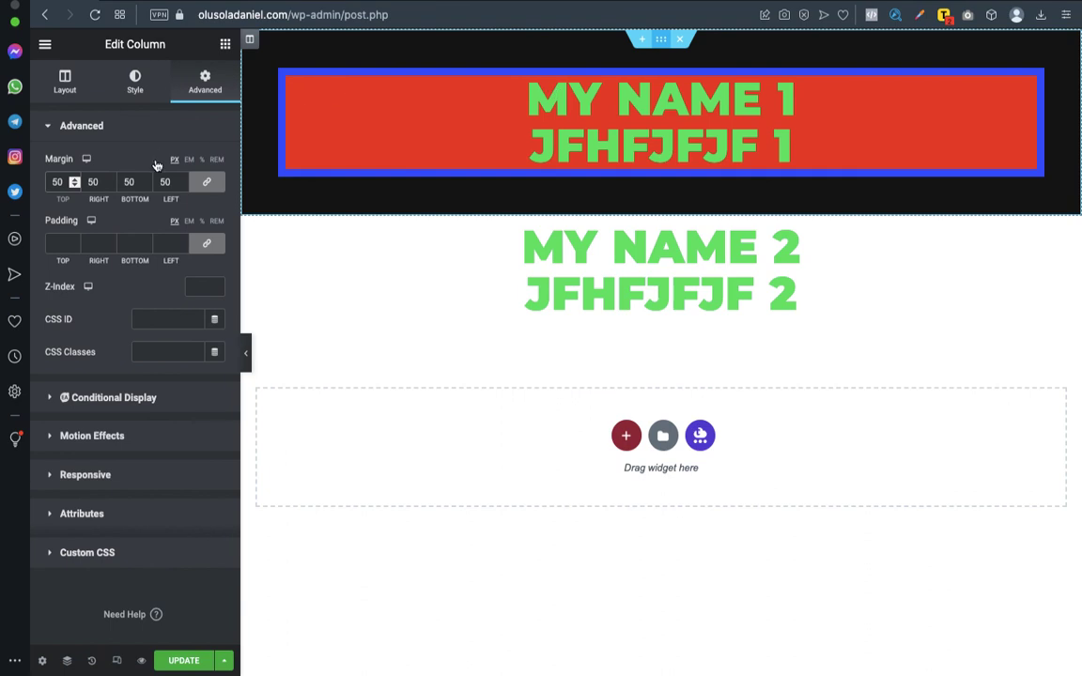
pyautogui.click(272, 85)
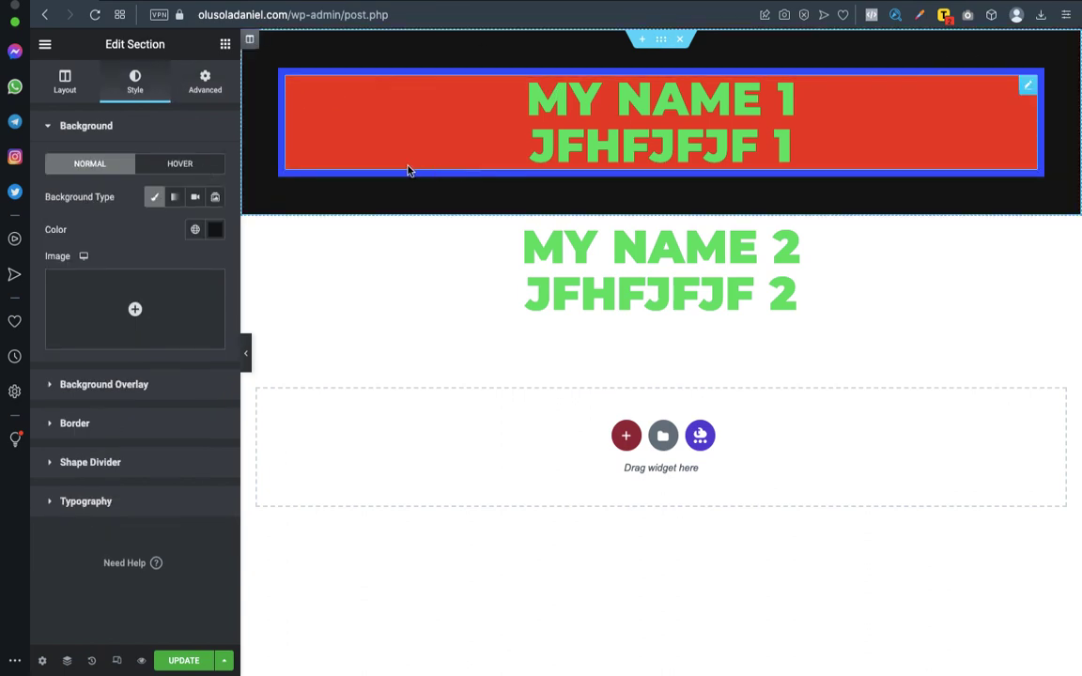
pyautogui.click(251, 40)
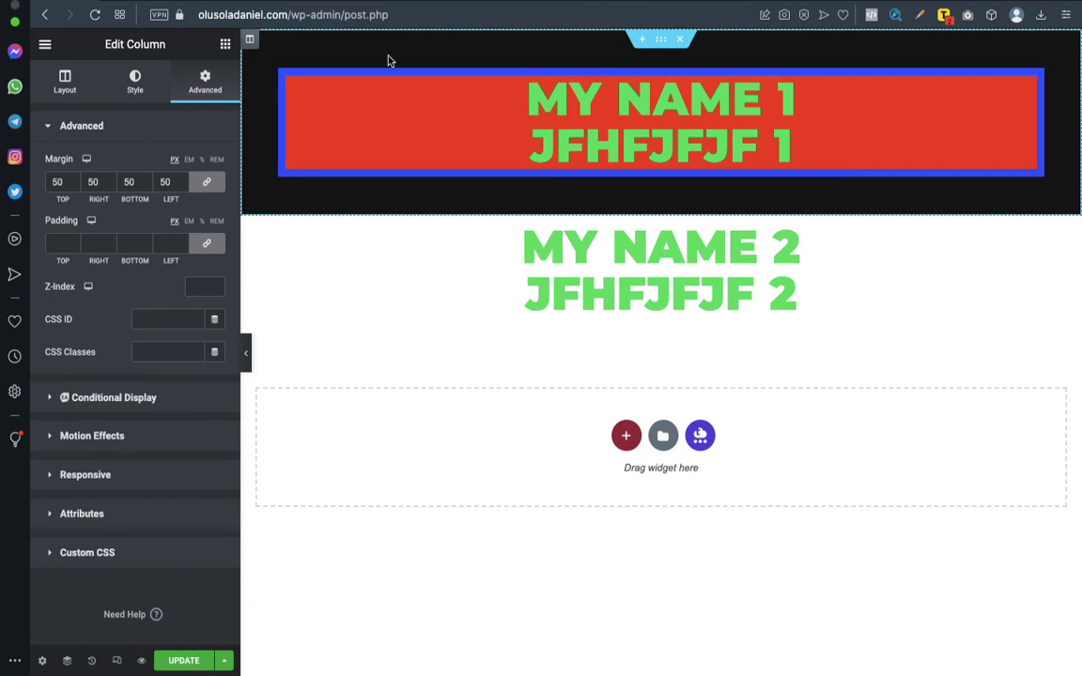
# Try a top padding of 50 px on the upper heading and set it back to 0.
pyautogui.click(385, 127)
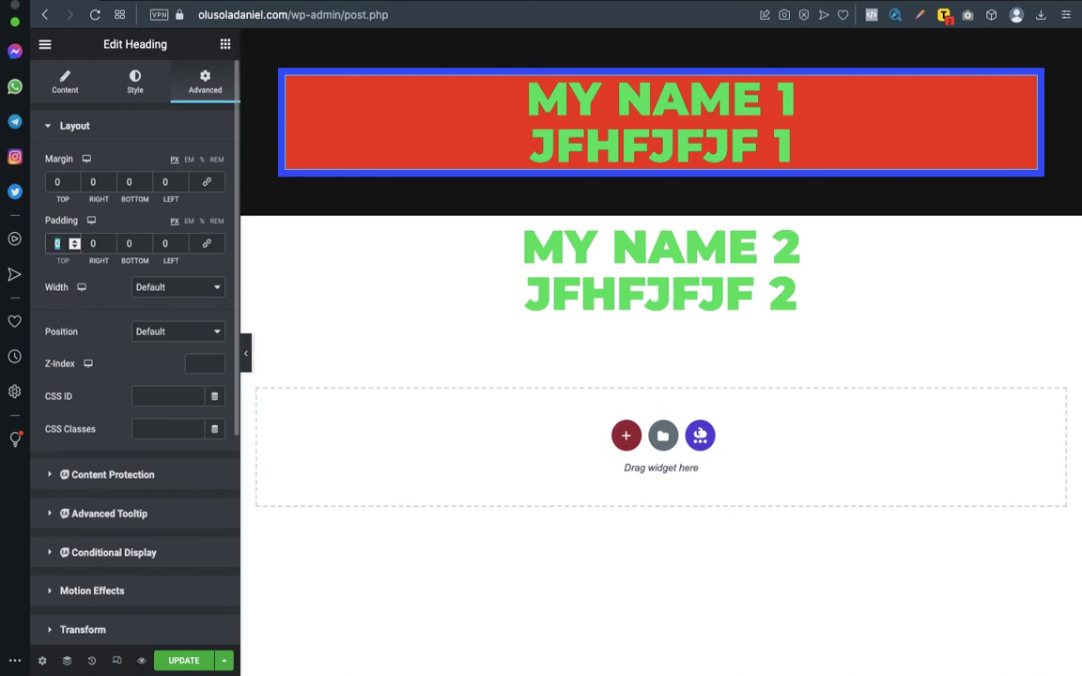
pyautogui.write('50')
pyautogui.press('BackSpace')
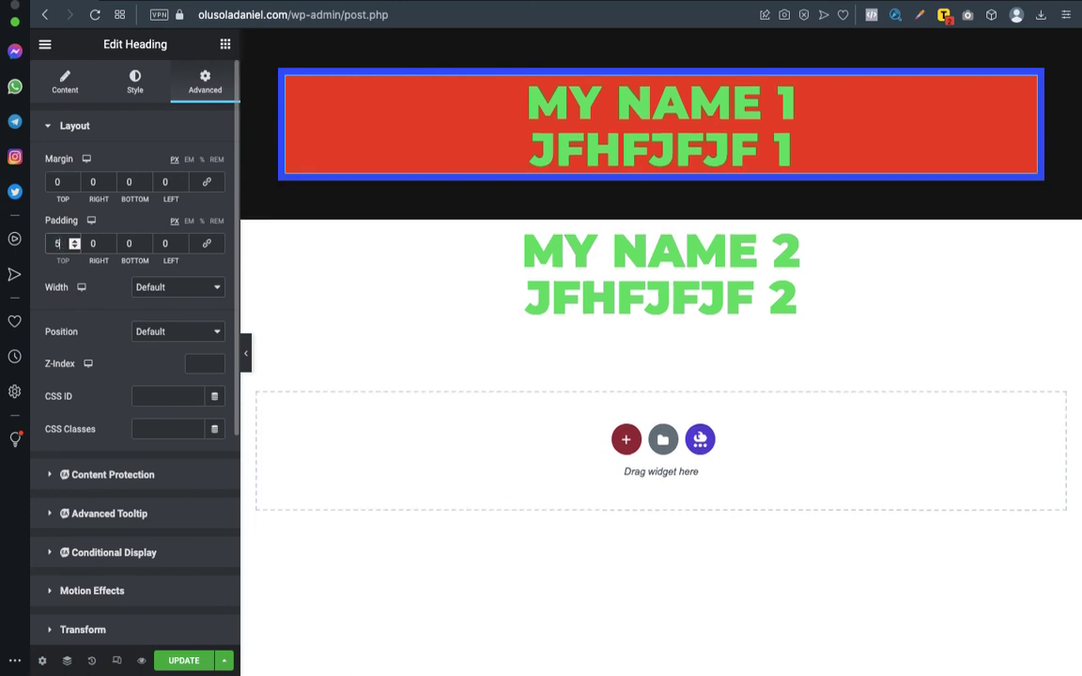
pyautogui.press('BackSpace')
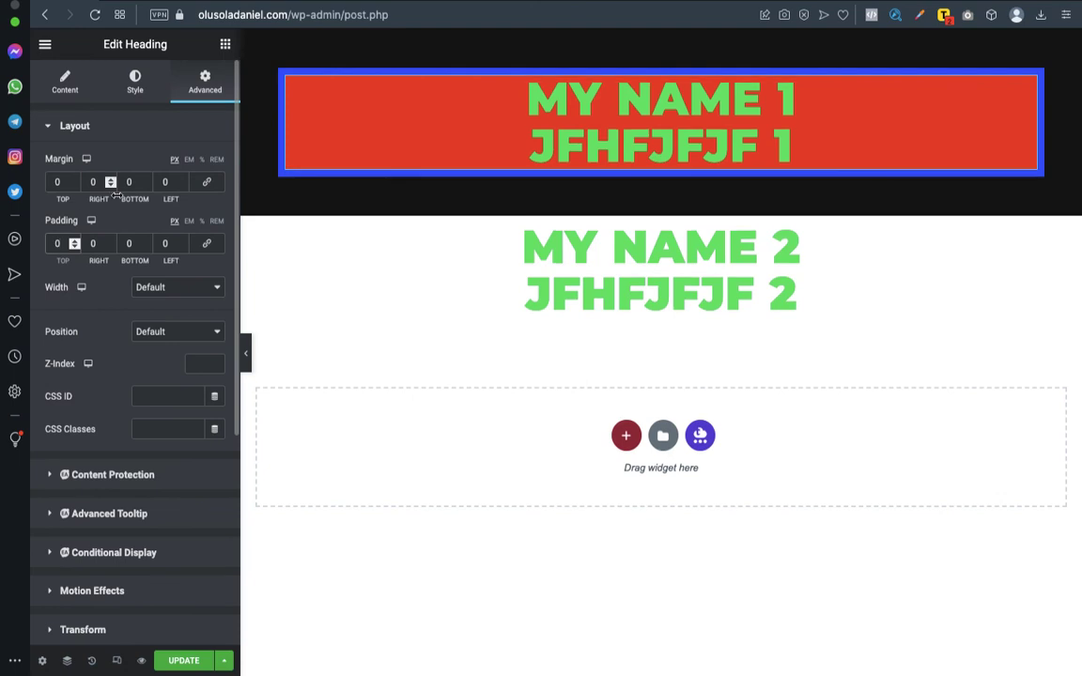
# Try a top margin of 50 px on the upper heading and set it back to 0.
pyautogui.doubleClick(52, 179)
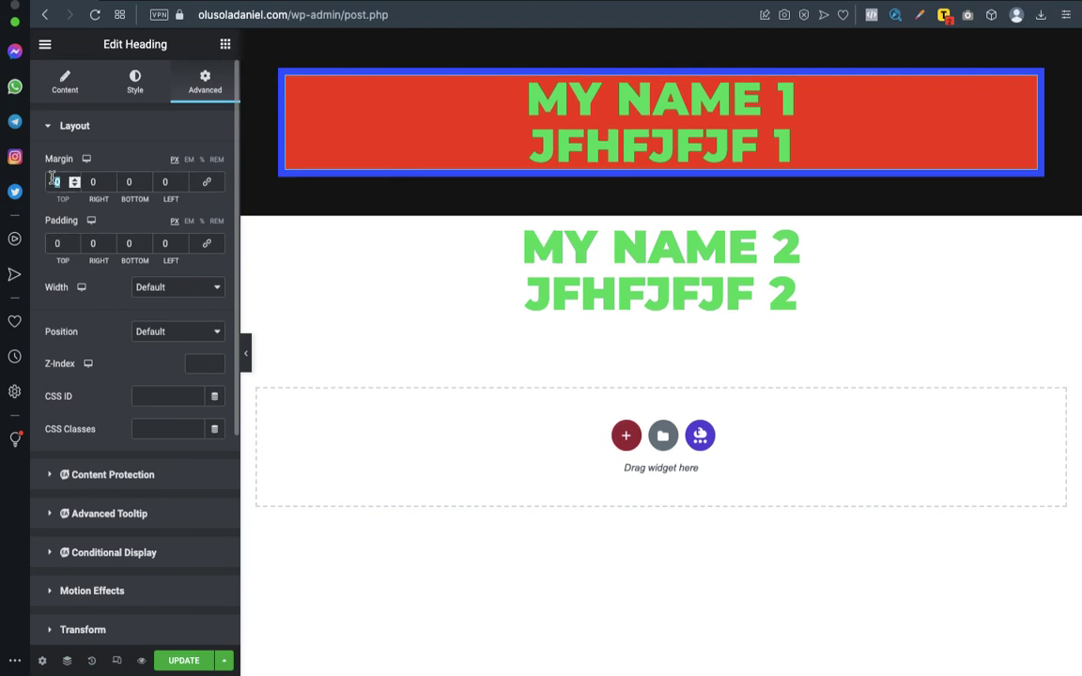
pyautogui.write('50')
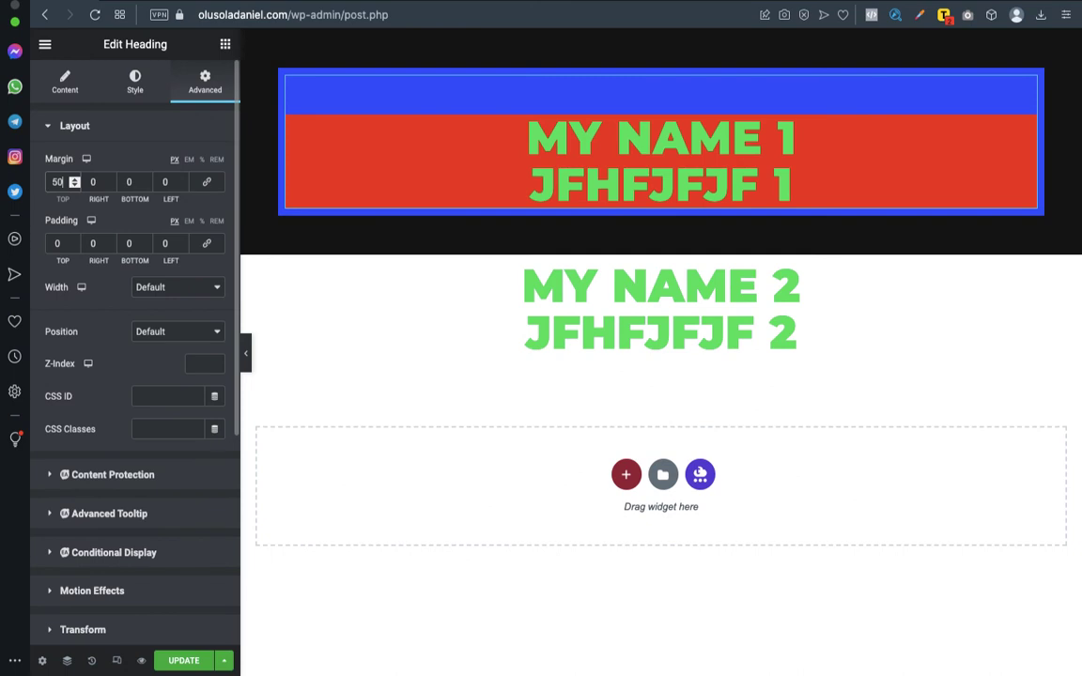
pyautogui.press('BackSpace')
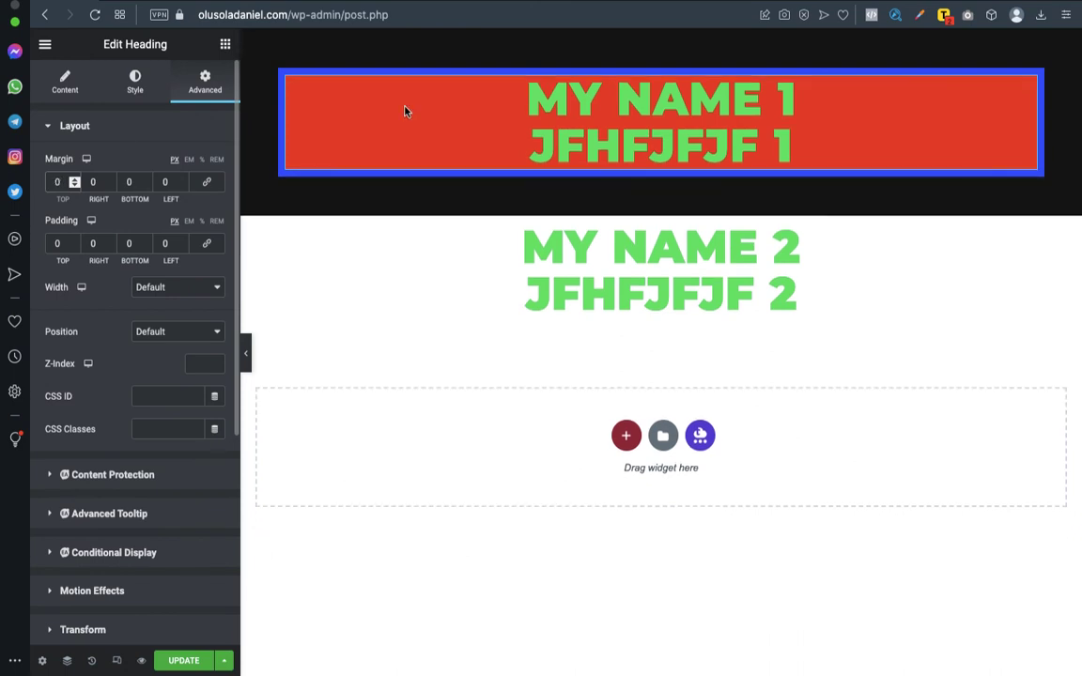
# Insert HSHSHSHSH after NAME in the upper heading's first line and GDGDGD after JFHFJFJF in its second line.
pyautogui.click(593, 104)
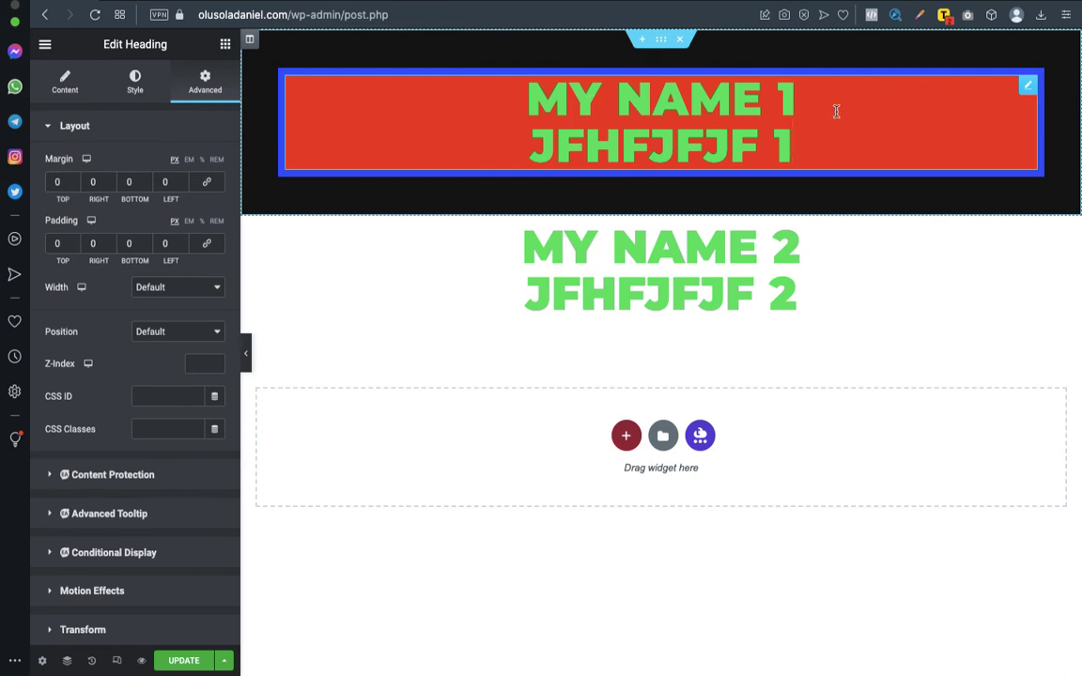
pyautogui.write('HSHSHSHSH')
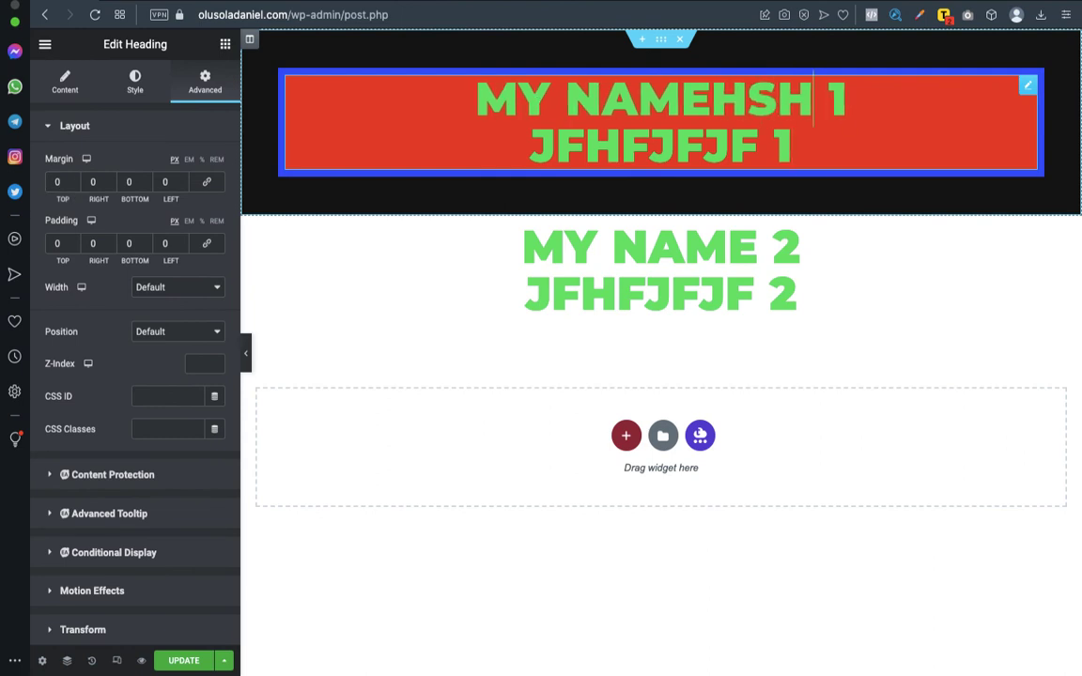
pyautogui.click(756, 146)
pyautogui.write('GDGDGD')
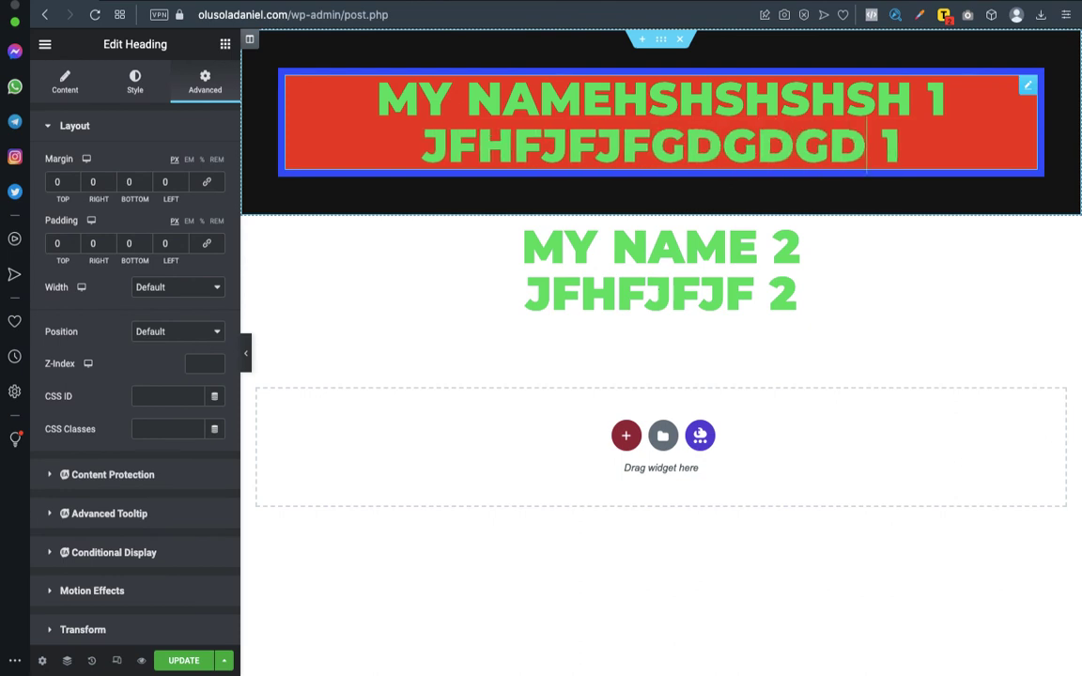